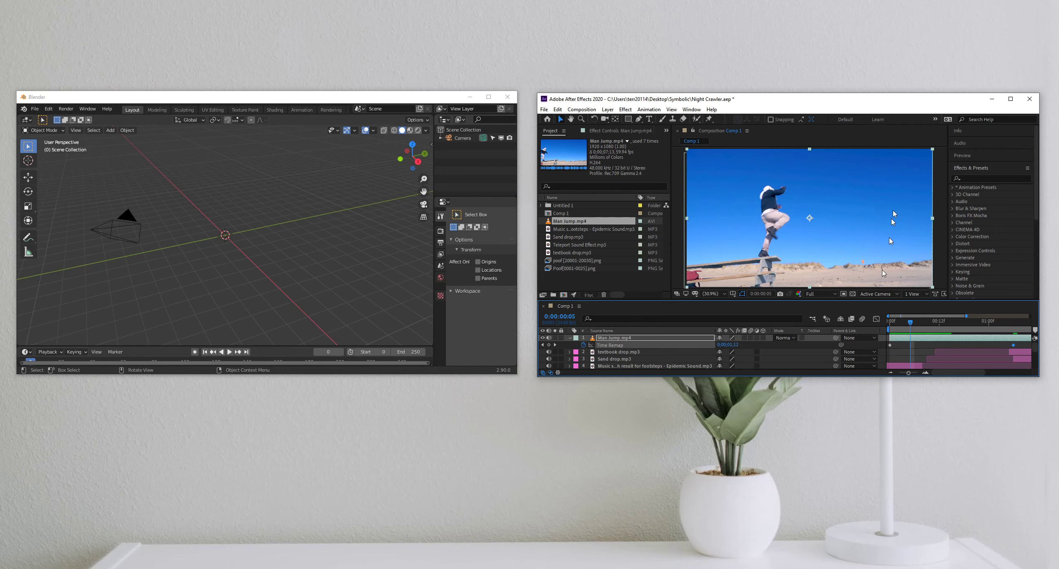
Step: Switch to the After Effects project and play Comp 1 from its start
left_click(1014, 103)
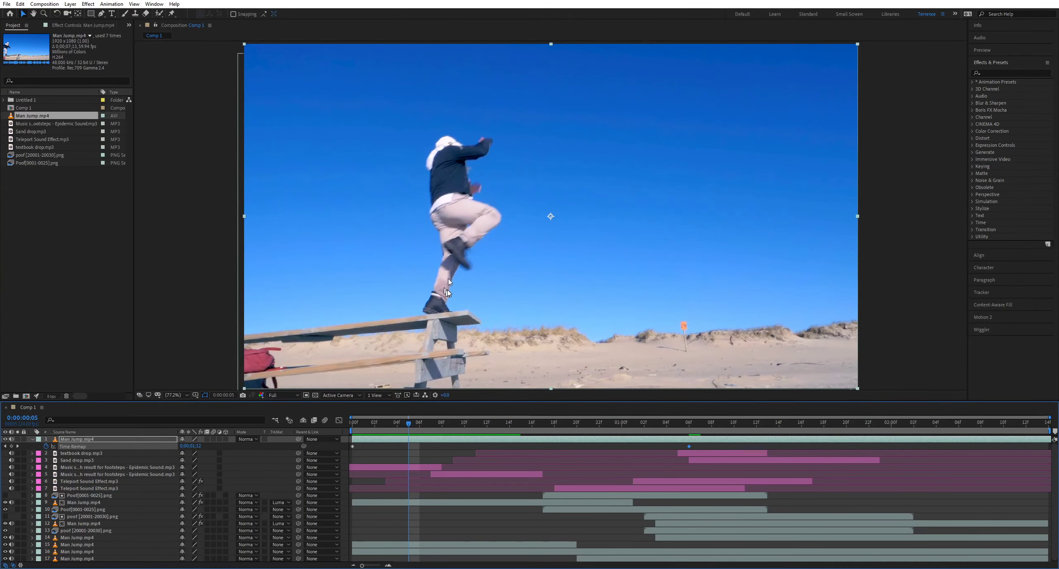
left_click(352, 426)
key("space")
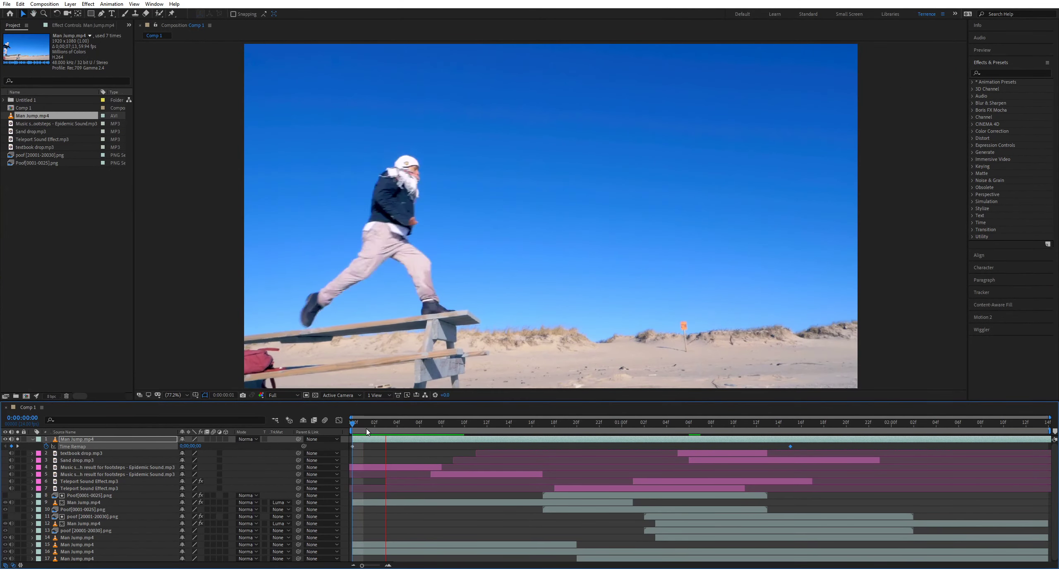
key("space")
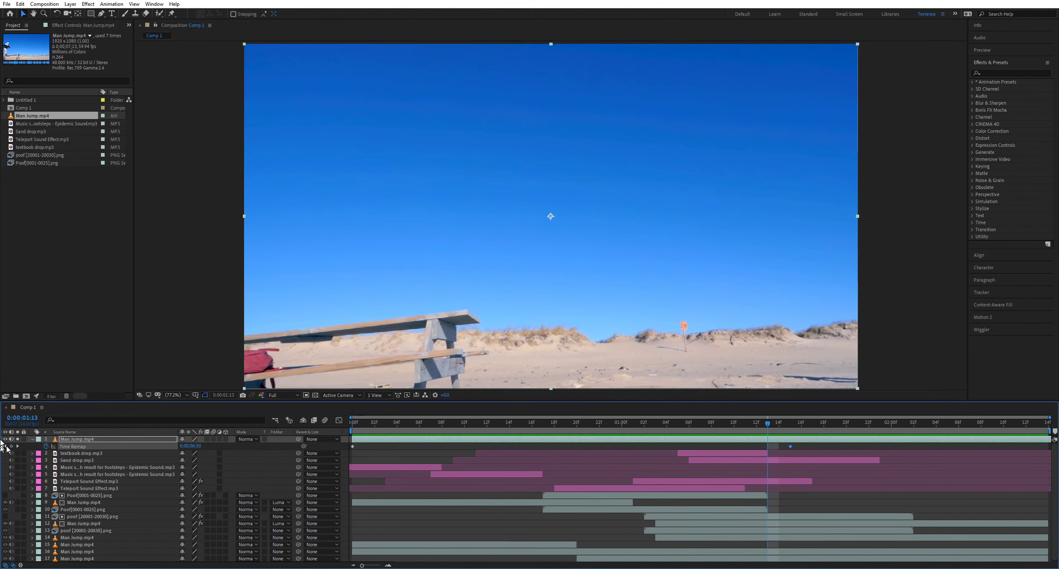
Step: Hide the top Man Jump.mp4 layer, play the smoke composite from the start and scrub through to 0:00:01:21
left_click(5, 439)
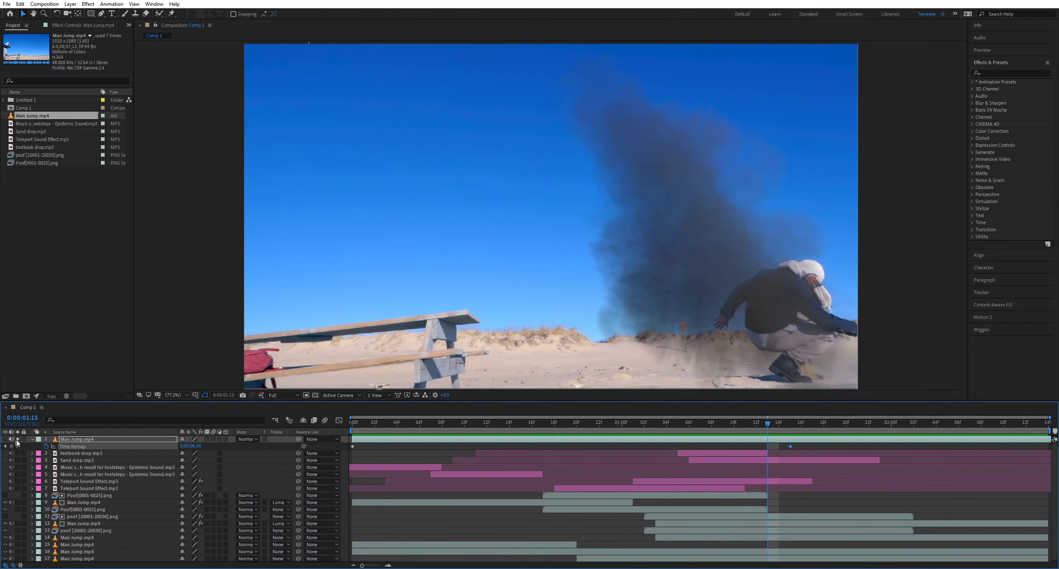
left_click(354, 430)
key("space")
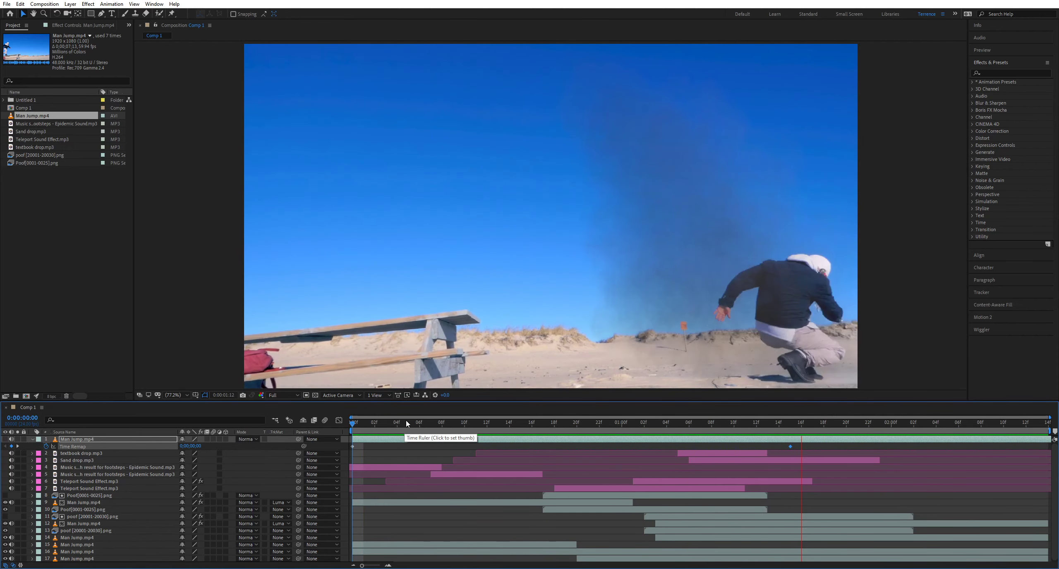
key("space")
left_click_drag(367, 426, 857, 443)
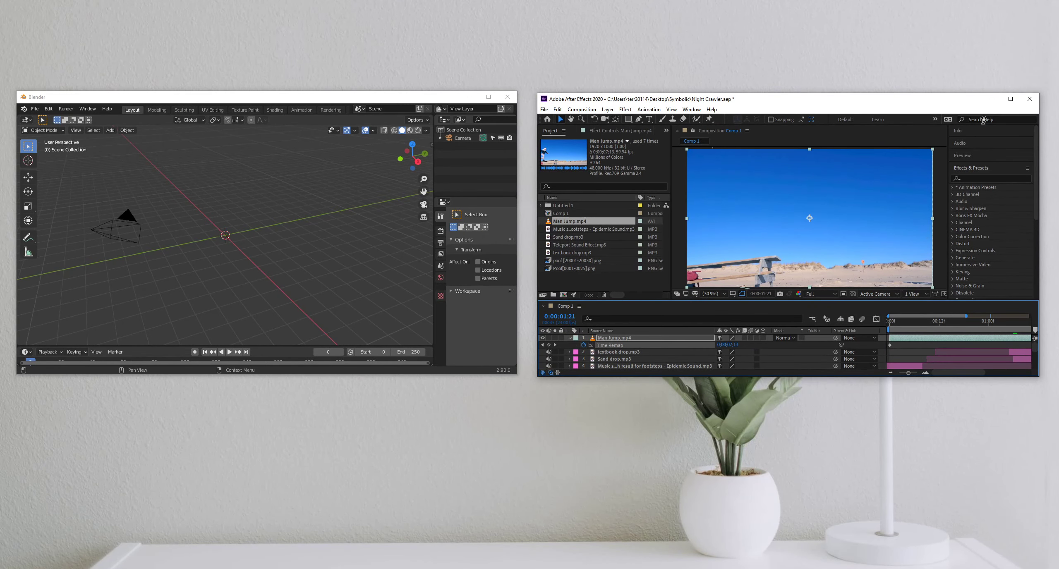
Step: Scrub Comp 1 from the start to 0:00:01:09 to examine how the smoke covers the jumping man
left_click(1007, 99)
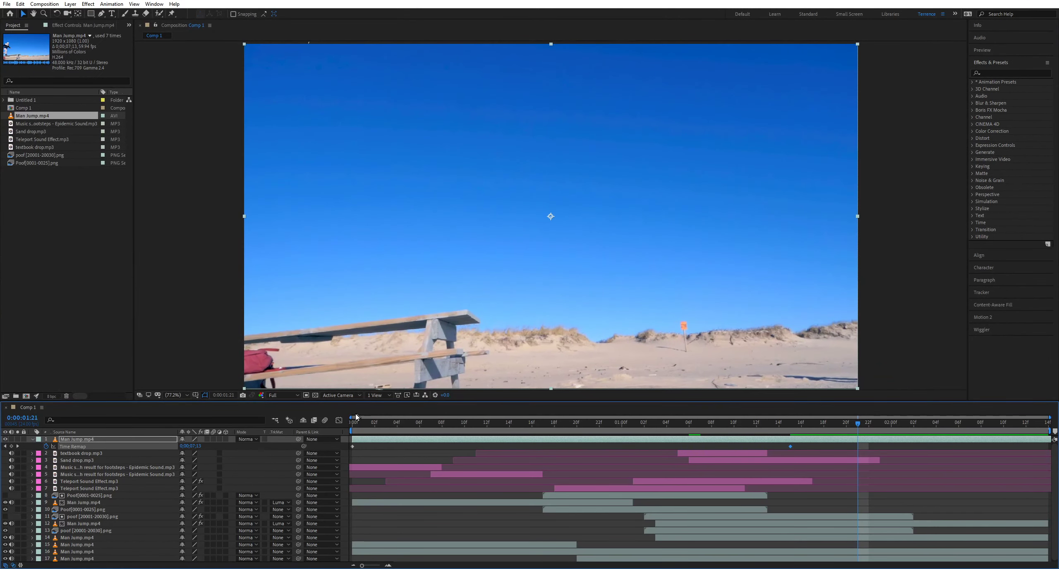
left_click_drag(361, 426, 83, 393)
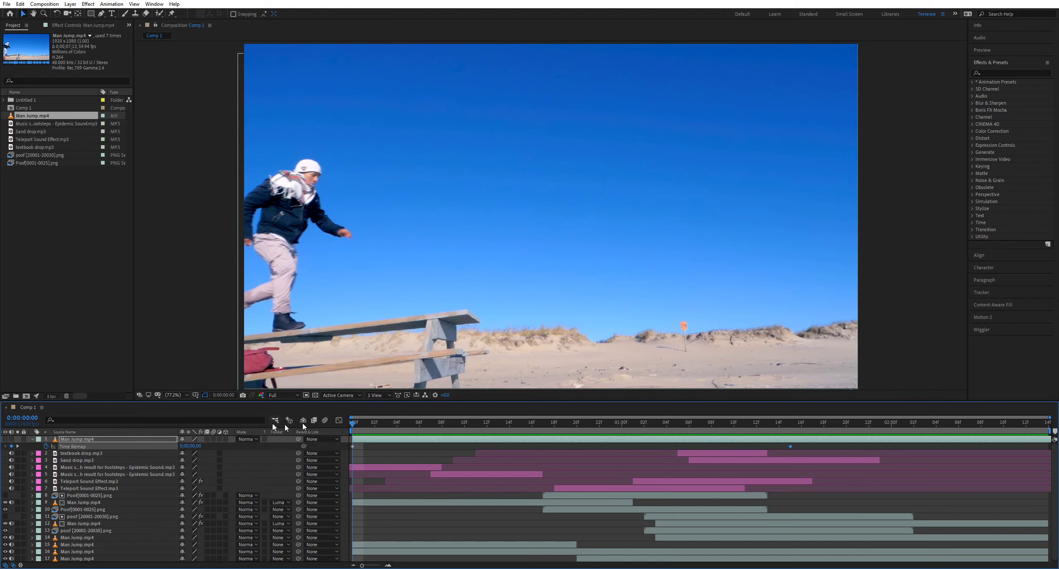
left_click_drag(353, 424, 722, 444)
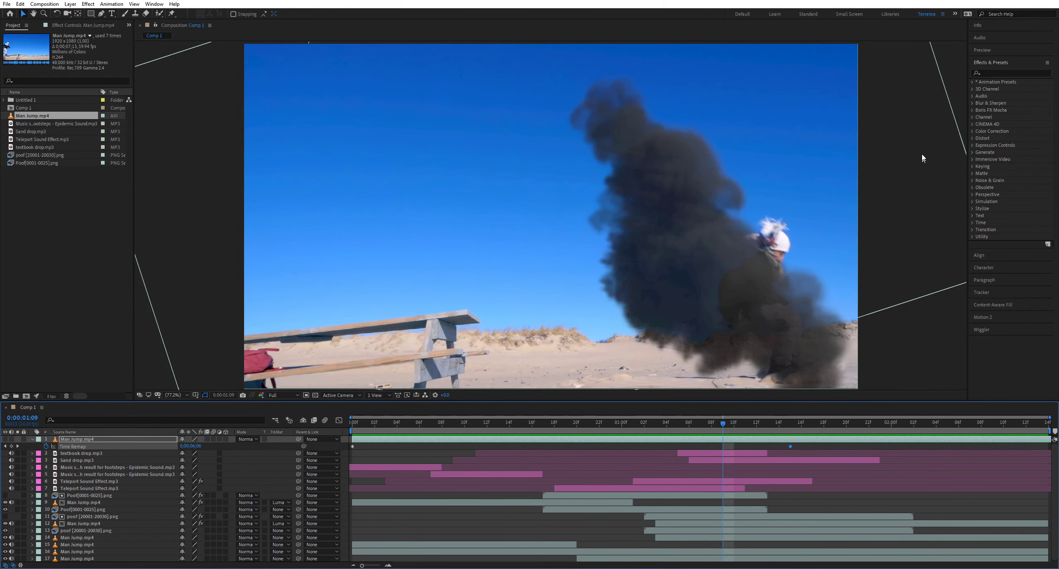
left_click(1028, 1)
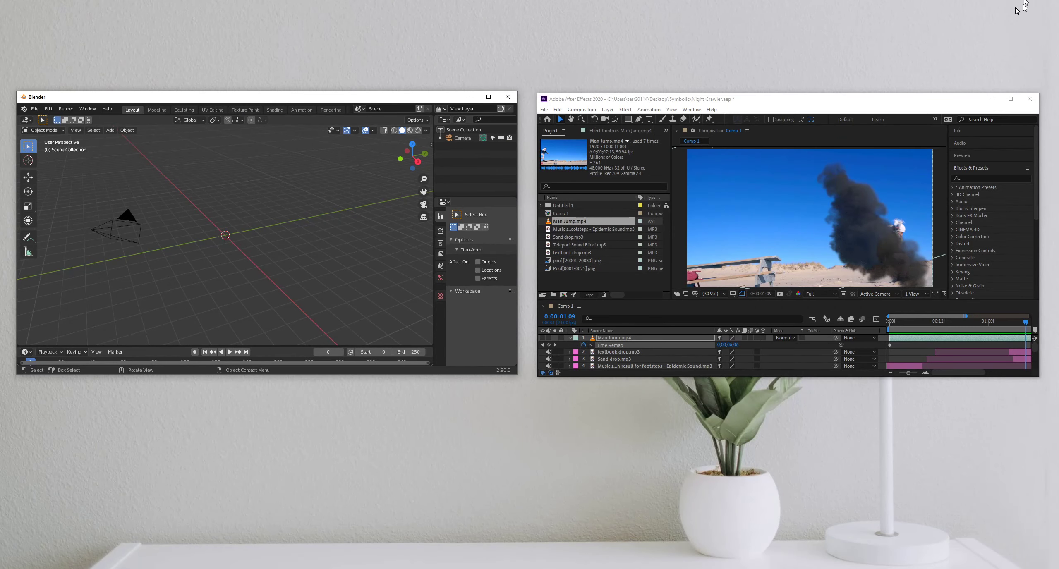
Step: Switch to Blender, add a cube mesh to the scene and enter Edit Mode on it
left_click(488, 96)
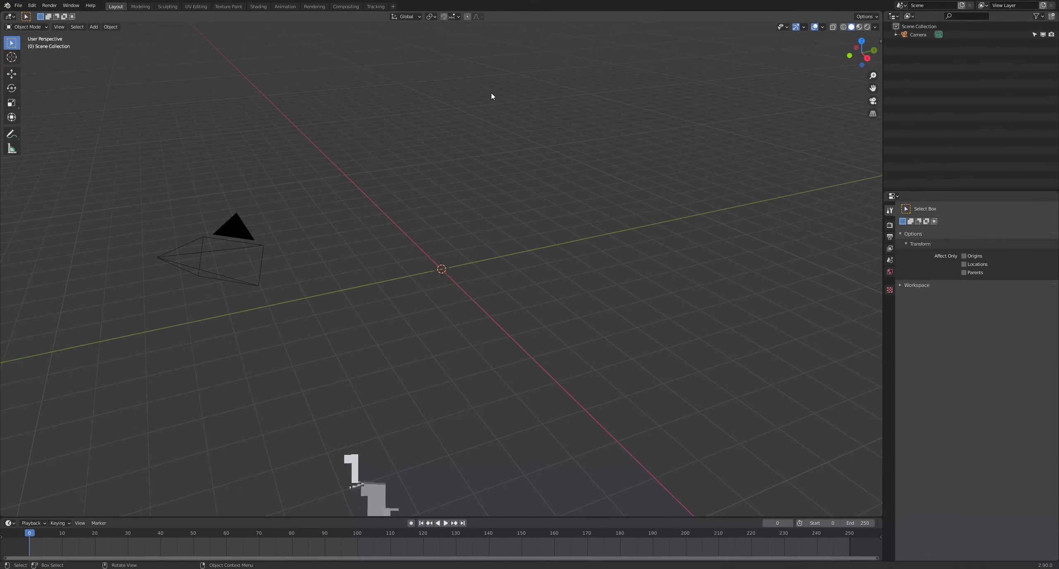
key("shift+a")
mouse_move(496, 186)
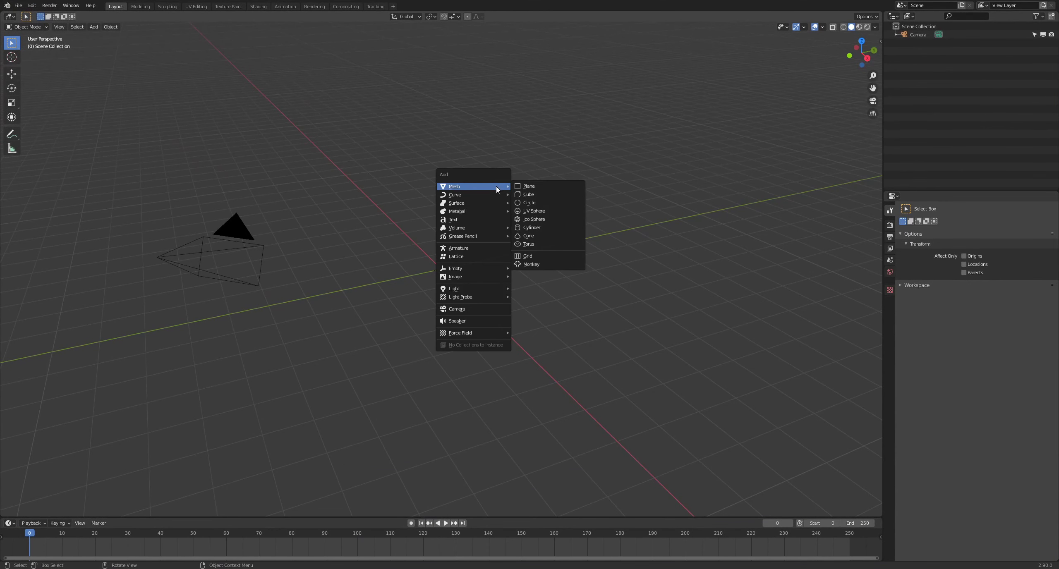
left_click(548, 196)
middle_click_drag(563, 247, 487, 264)
key("Tab")
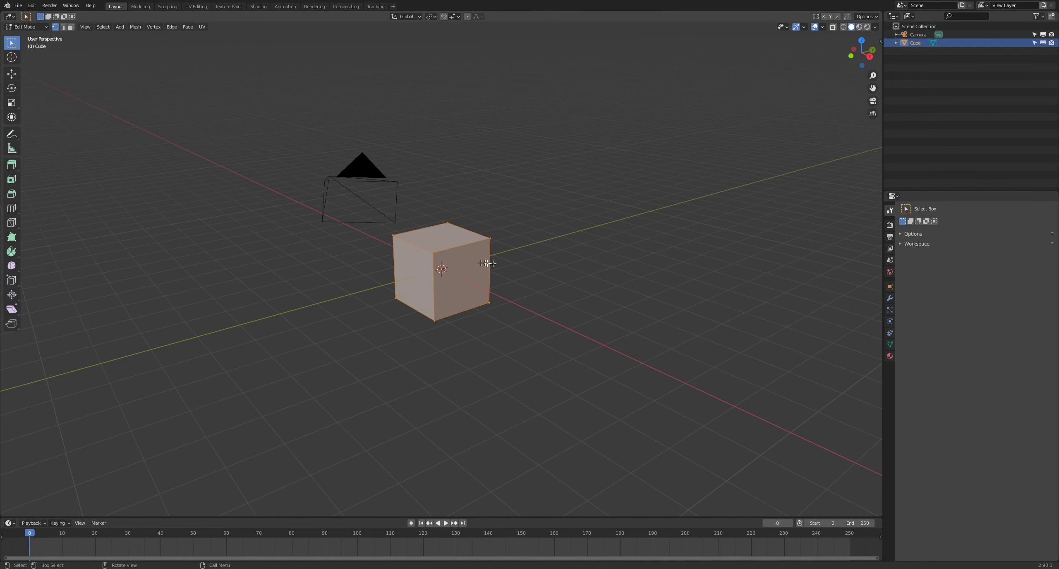
Step: Divide the cube into a 3 × 3 grid of faces on every side
left_click(418, 275)
right_click(418, 275)
middle_click_drag(522, 268, 555, 250)
Step: Try to move the cube's selected upper vertices straight up about 3.86 m in the right orthographic view
left_click_drag(386, 206, 525, 271)
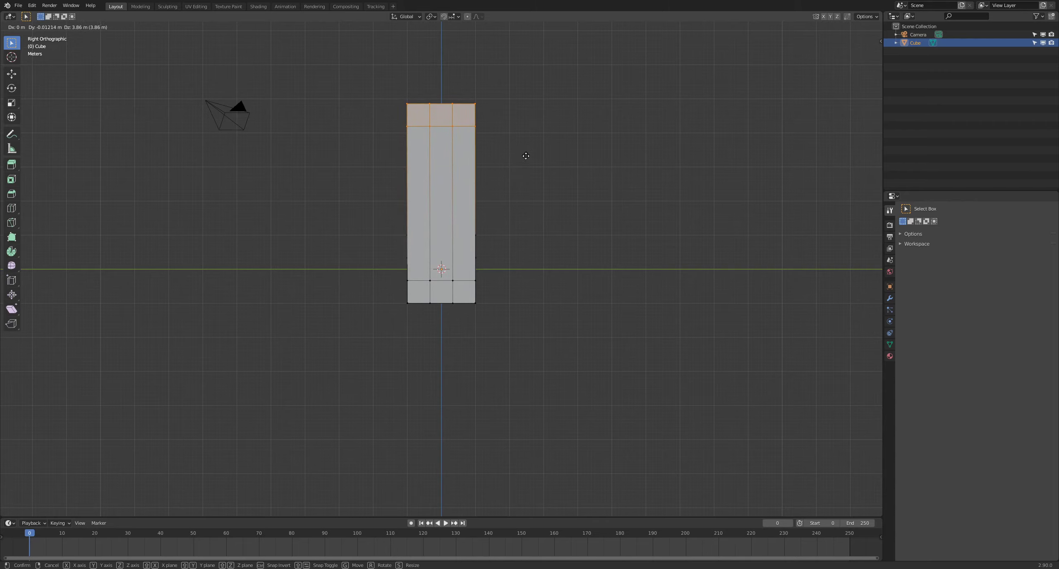
left_click(525, 156)
middle_click_drag(503, 172, 483, 228)
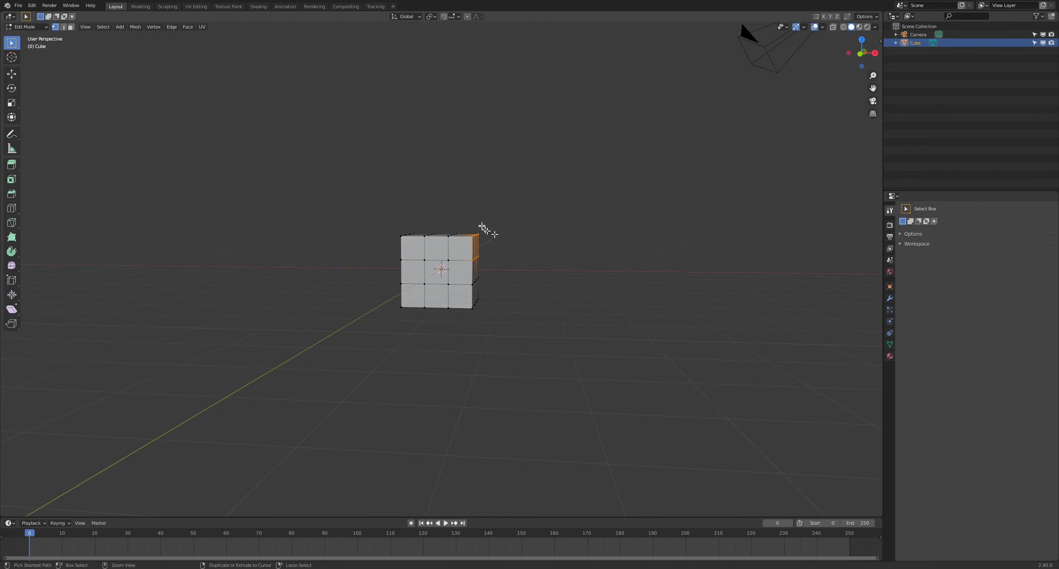
Step: Select all top vertices through the mesh, raise them about 3.9 m and scale them slightly to form a tall column
key("KP_3")
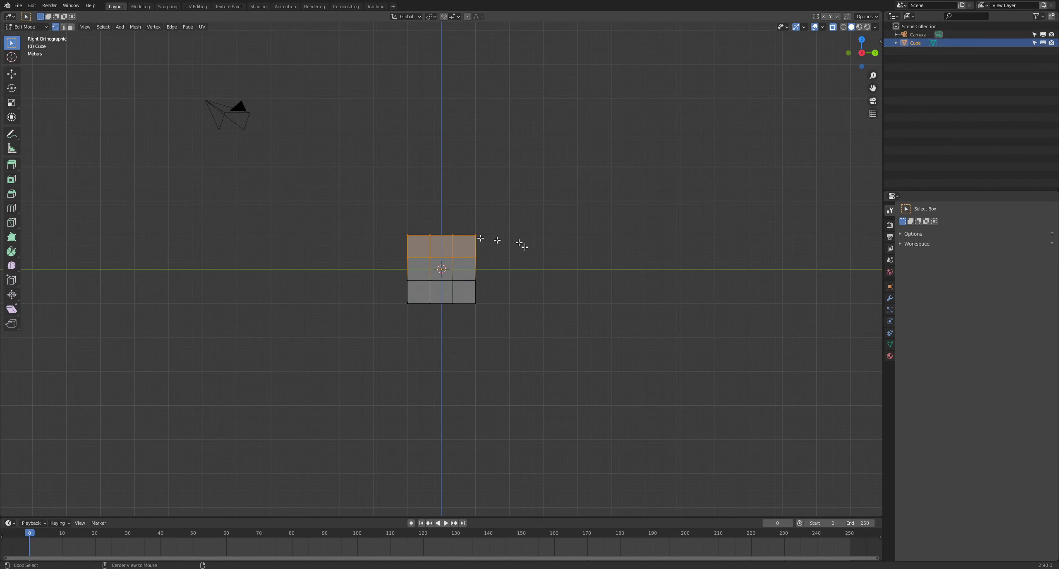
left_click_drag(387, 205, 552, 251)
key("g")
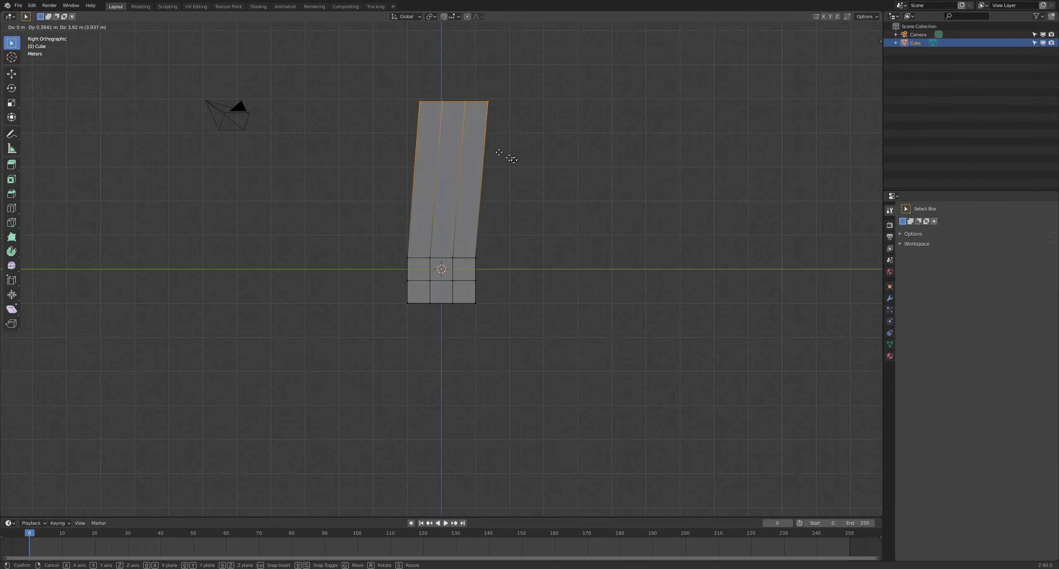
left_click(500, 163)
middle_click_drag(492, 165, 532, 215)
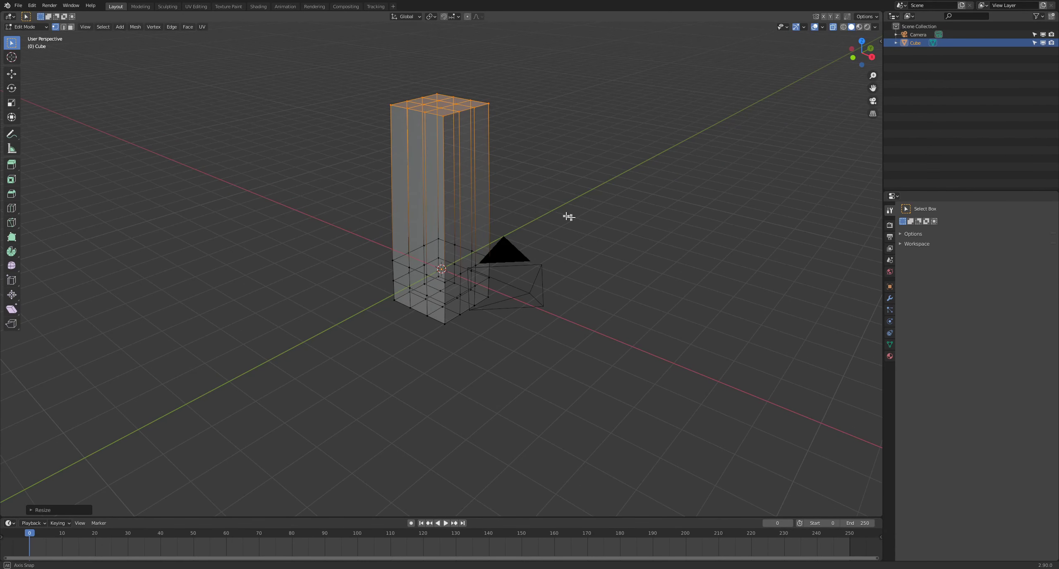
Step: Move the column's two middle vertex rings up to shoulder height
key("KP_3")
left_click_drag(397, 249, 515, 288)
key("g")
left_click(598, 184)
middle_click_drag(598, 185, 496, 177)
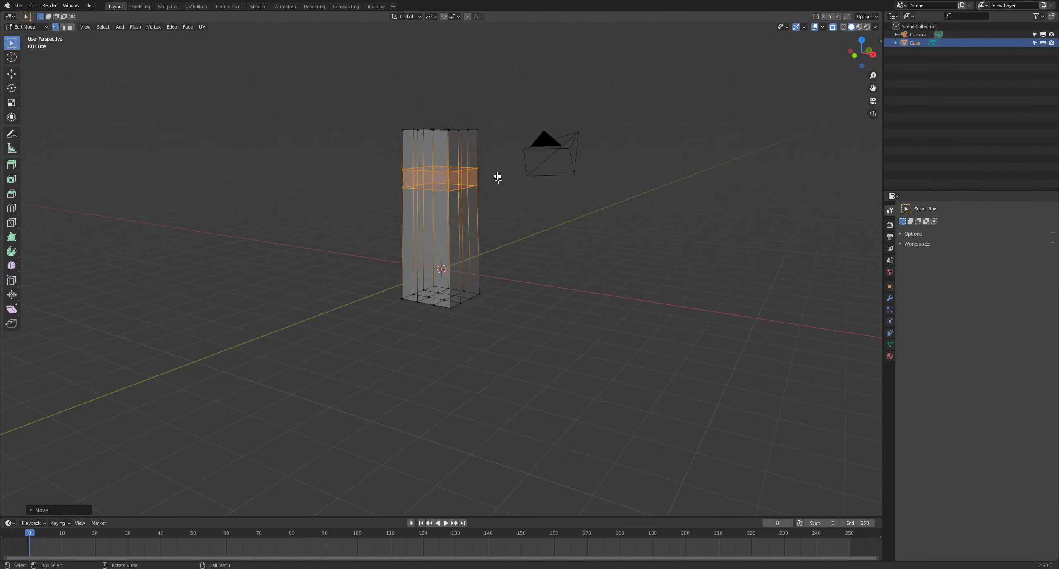
Step: Scale and inset the middle faces at shoulder height on two opposite sides and extrude them outward as arm stubs
scroll(448, 161, "up", 4)
left_click(394, 206)
key("s")
left_click(494, 184)
key("i")
left_click(83, 437)
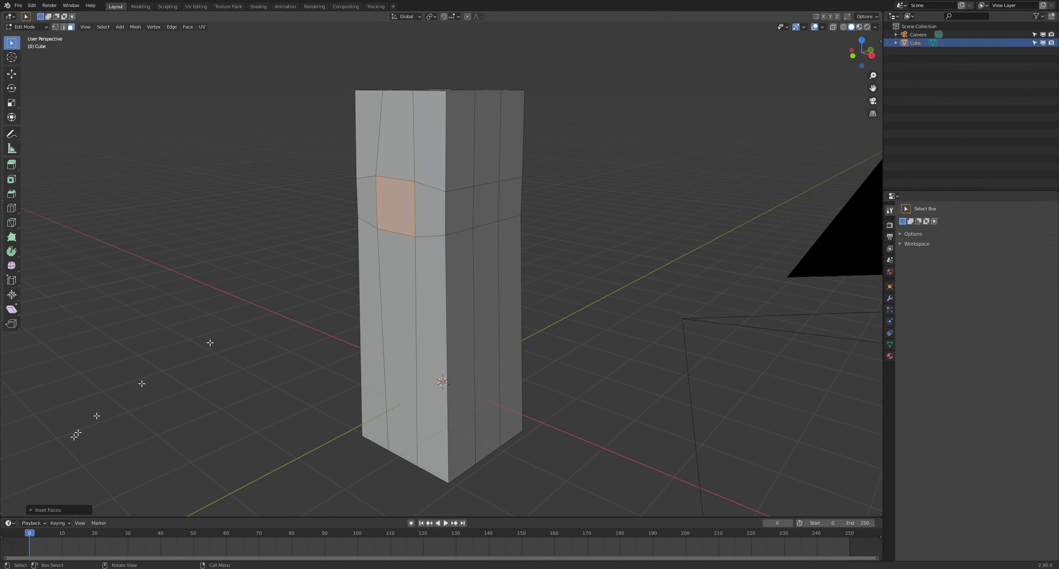
left_click(35, 508)
left_click_drag(105, 471, 124, 471)
middle_click_drag(248, 330, 383, 352)
key("KP_3")
key("1")
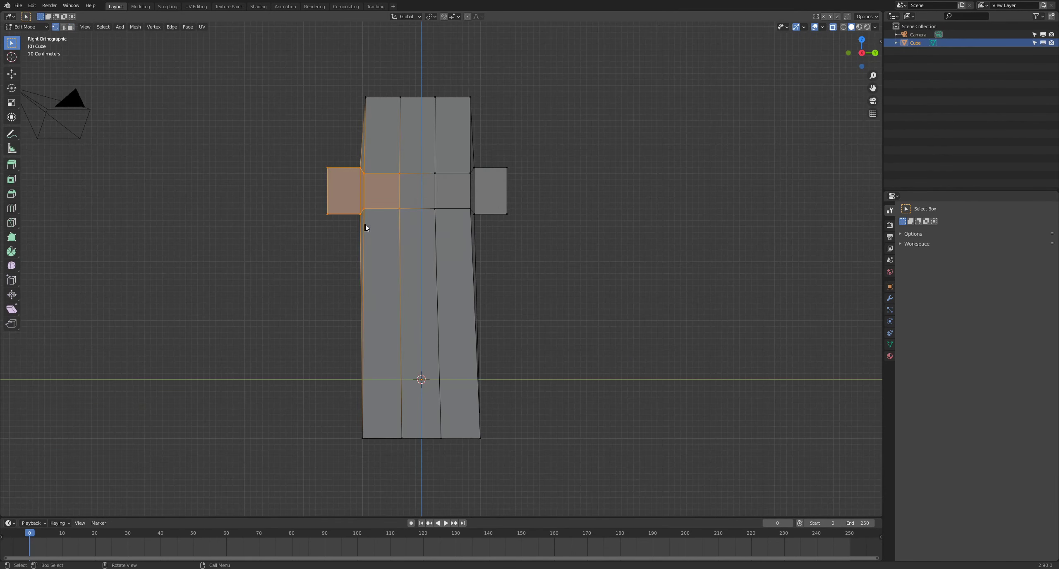
Step: Add loop cuts at the head, neck and waist and scale them into a figure, narrowing the waist to 0.732
left_click_drag(543, 165, 484, 236)
key("ctrl+r")
scroll(375, 143, "up", 1)
left_click(374, 143)
right_click(374, 143)
left_click_drag(375, 143, 522, 142)
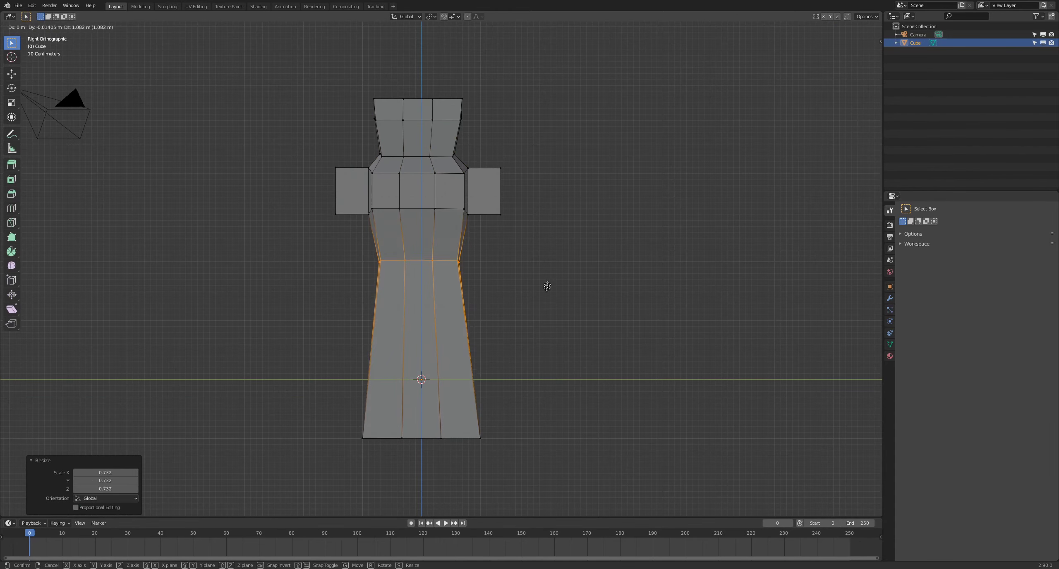
Step: Leave Edit Mode and smooth the figure with a Subdivision modifier at viewport level 1
key("Tab")
middle_click_drag(567, 433, 449, 224)
scroll(494, 237, "down", 2)
key("ctrl+1")
key("ctrl+2")
Step: Scale the vertices at the top of the head to 0.512 to round it off
key("Tab")
key("KP_3")
left_click_drag(361, 152, 457, 187)
middle_click_drag(457, 187, 492, 232)
key("s")
left_click(486, 244)
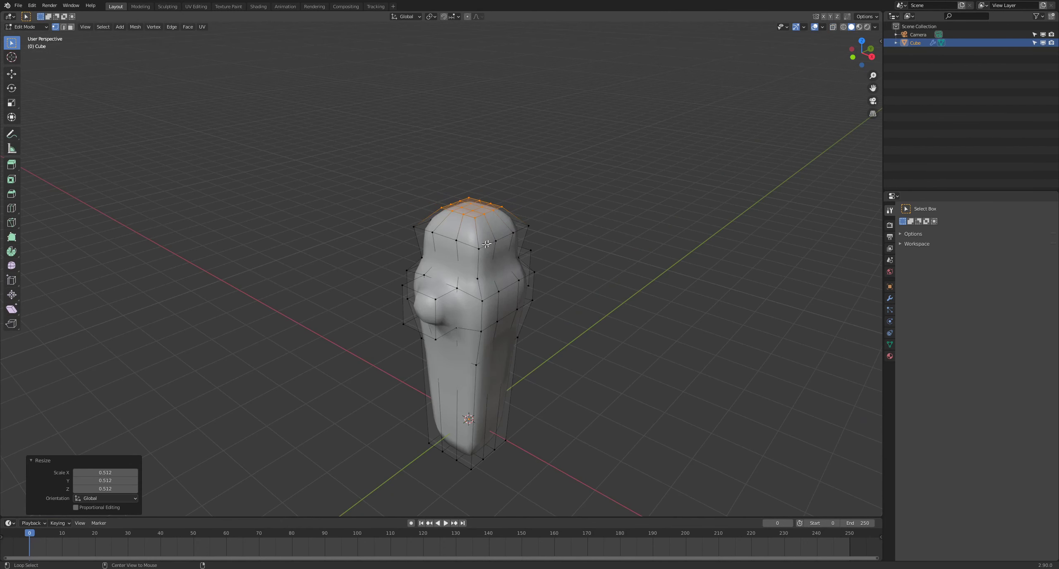
key("Tab")
middle_click_drag(544, 255, 565, 260)
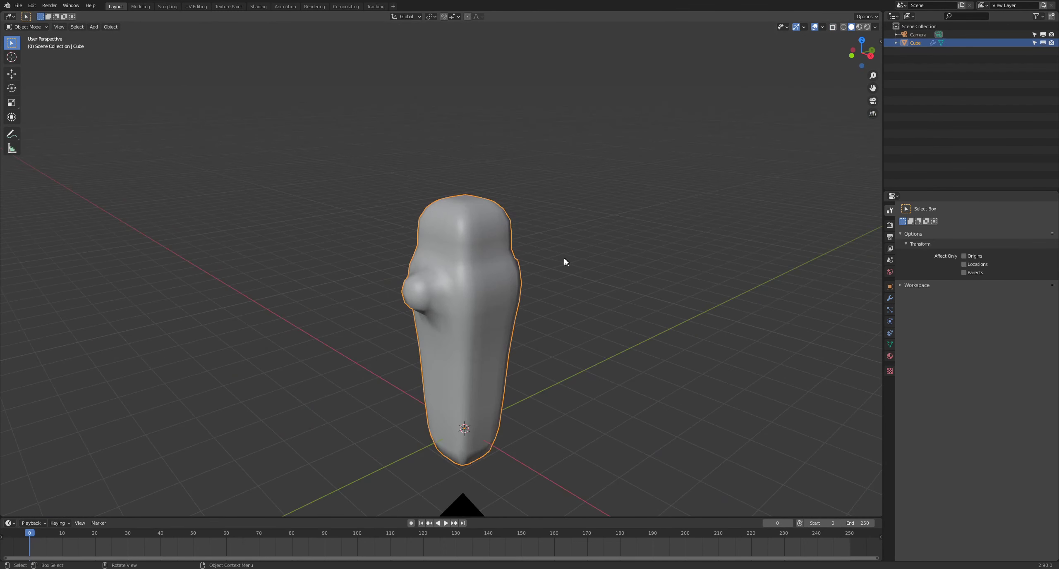
Step: Apply the Subdivision modifier to the figure
left_click(890, 310)
left_click(887, 298)
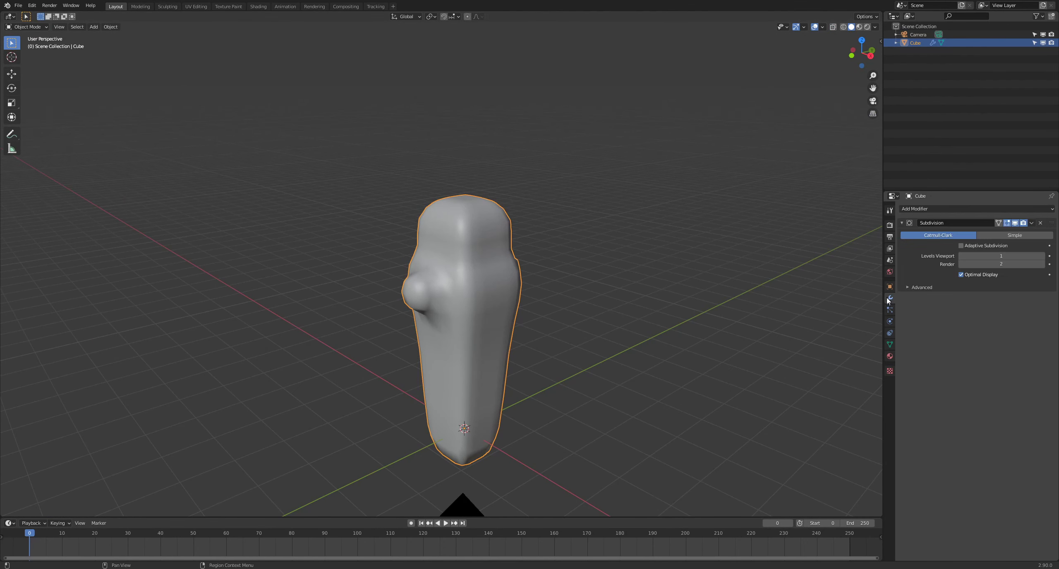
left_click(1031, 223)
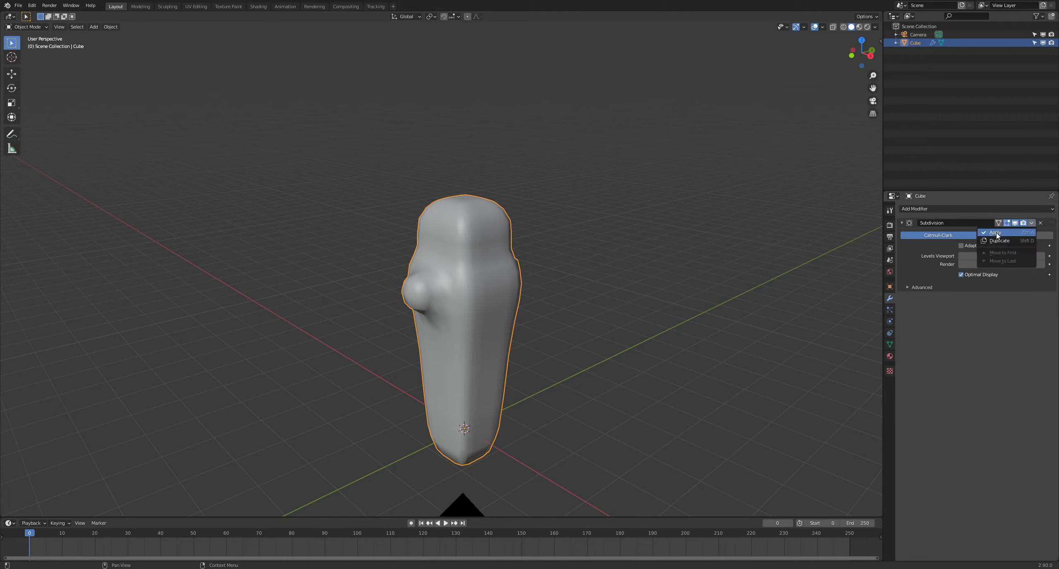
left_click(995, 233)
Step: Rotate the figure about 9° as seen from above
middle_click_drag(532, 281, 286, 391)
key("r")
left_click(279, 400)
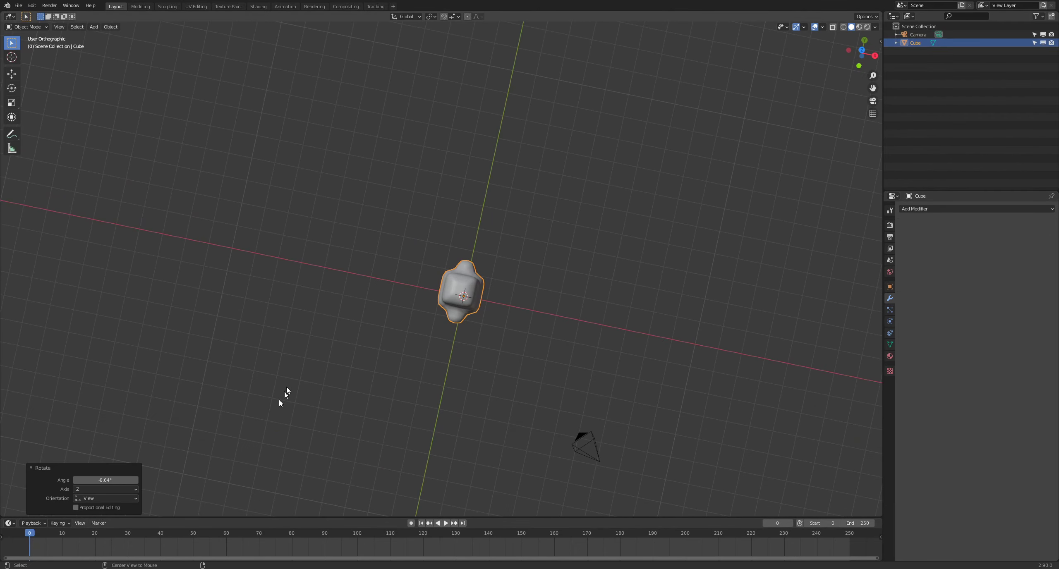
Step: At frame 1, rotate the figure 26° as seen from above and insert a Rotation keyframe
key("Right")
key("r")
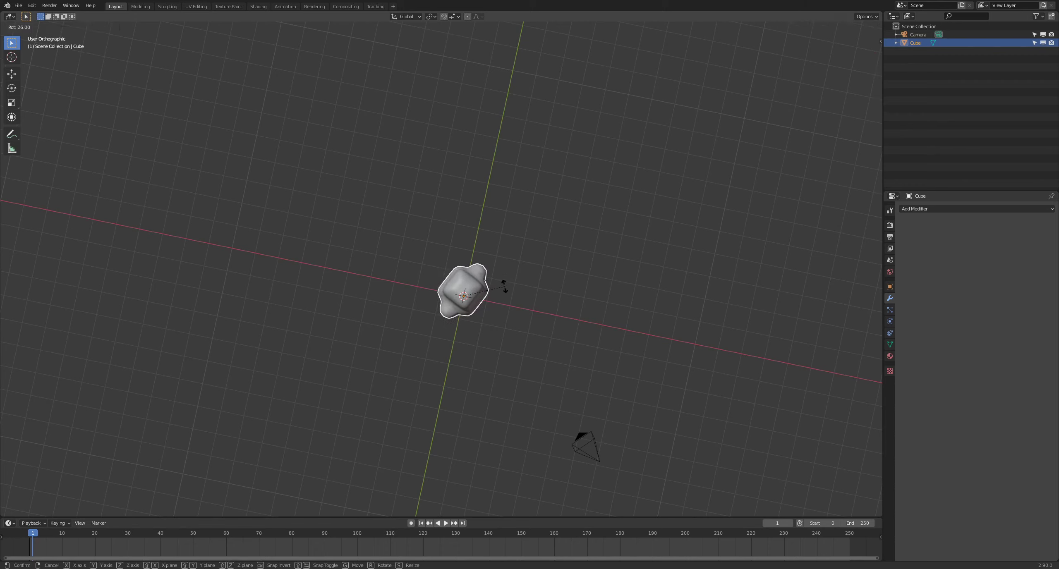
left_click(504, 285)
key("i")
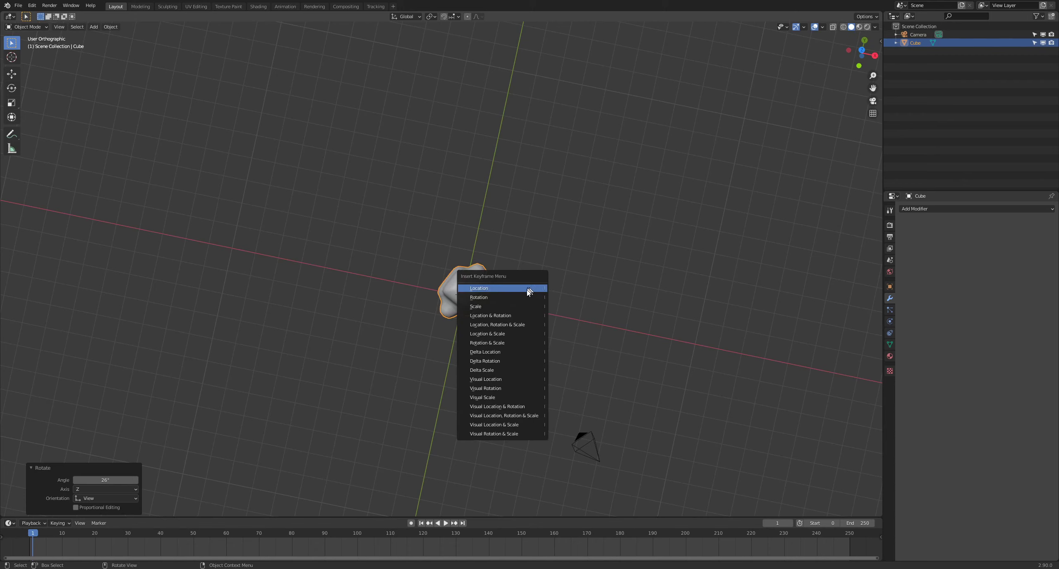
left_click(531, 299)
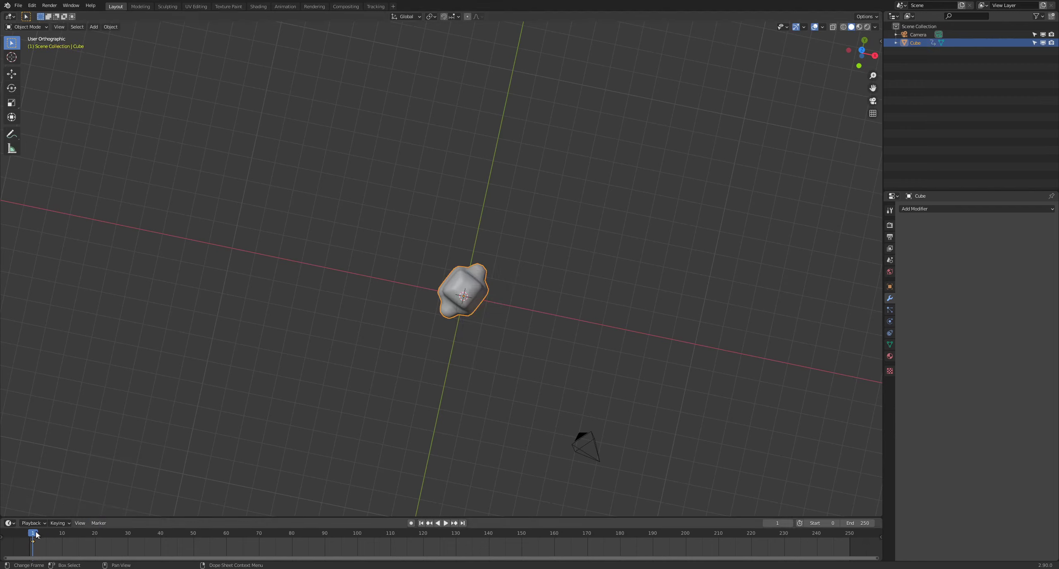
key("Escape")
Step: At frame 4, rotate the figure about -164° and insert a second Rotation keyframe
key("Right")
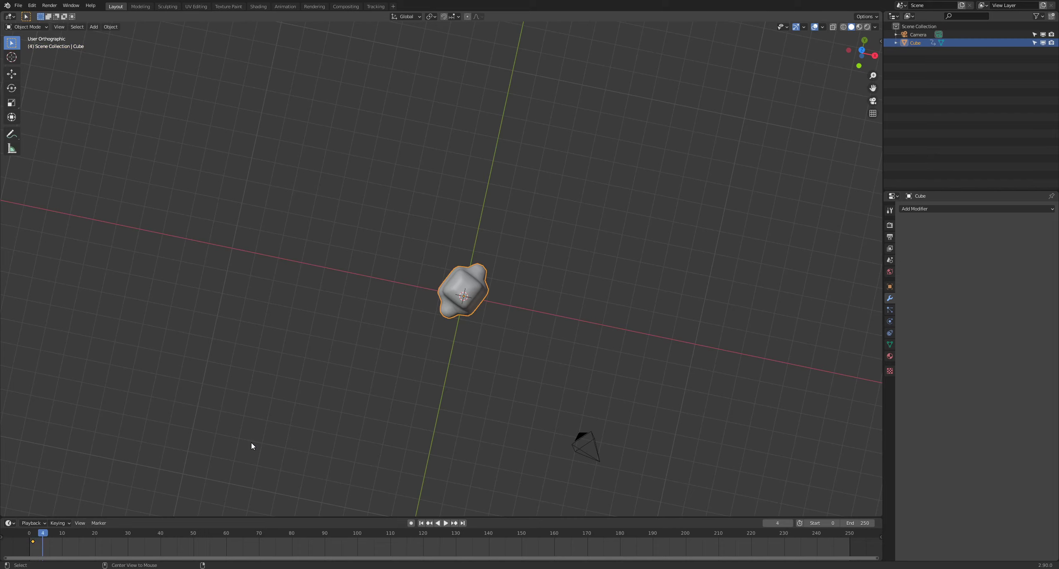
key("r")
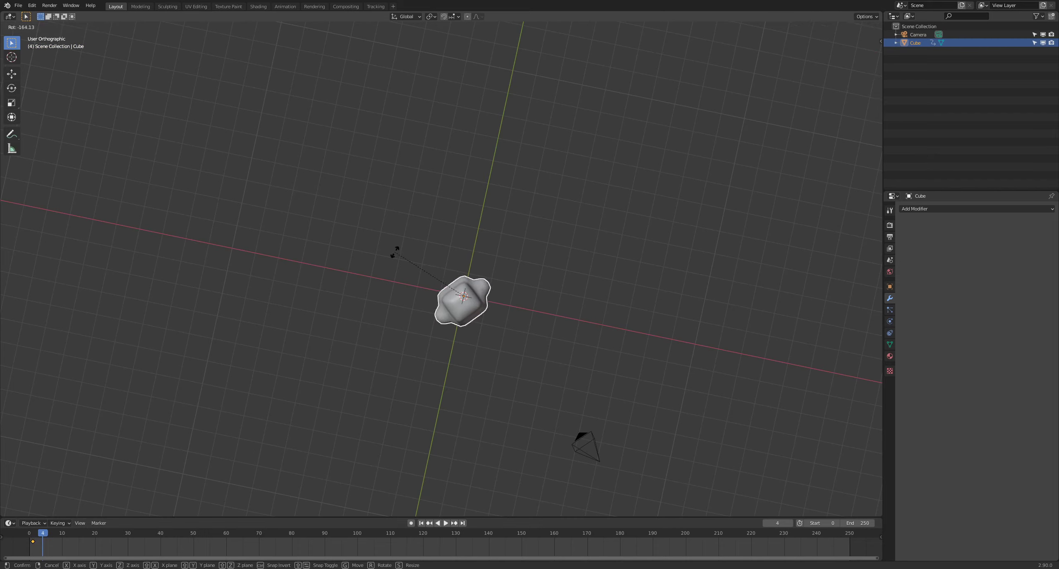
left_click(395, 253)
key("i")
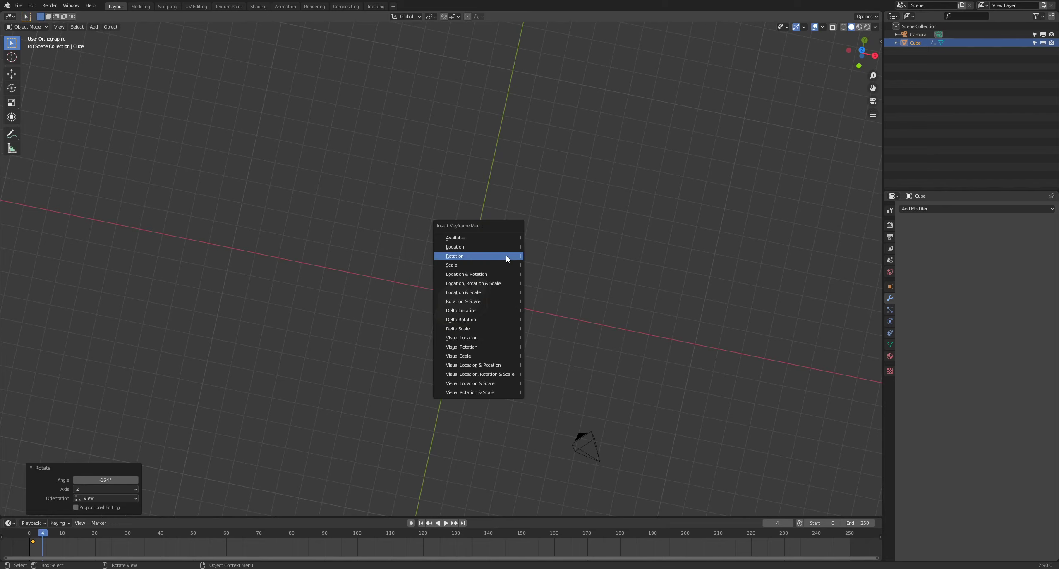
left_click(506, 256)
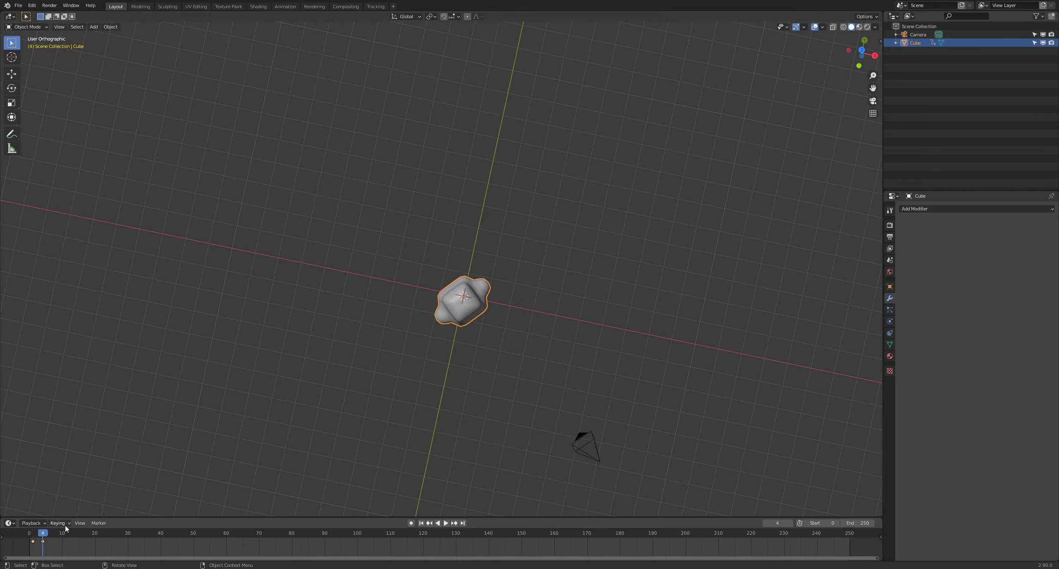
Step: Play the figure's rotation animation from frame 0 in a perspective angle
left_click(30, 533)
middle_click_drag(420, 396, 355, 336)
key("space")
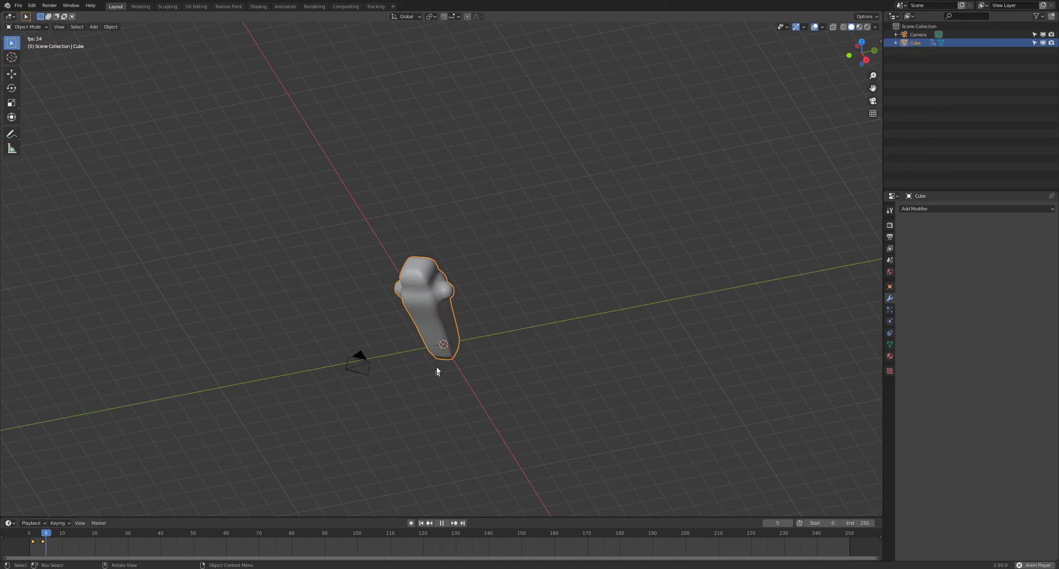
Step: Replay the figure's turn from the start of the timeline, viewed nearly level with the ground
middle_click_drag(444, 374, 436, 343)
key("space")
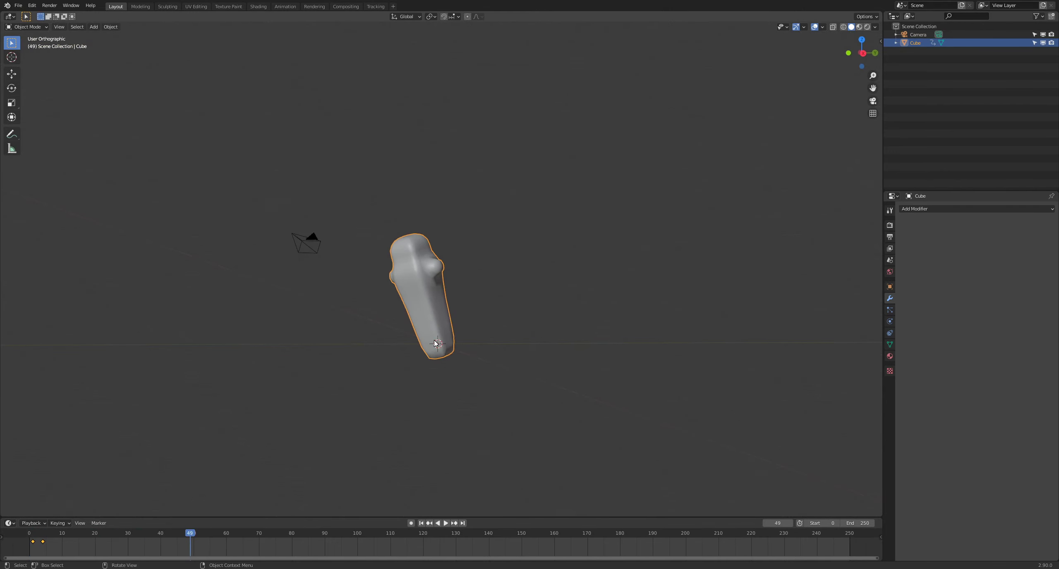
left_click(31, 540)
key("space")
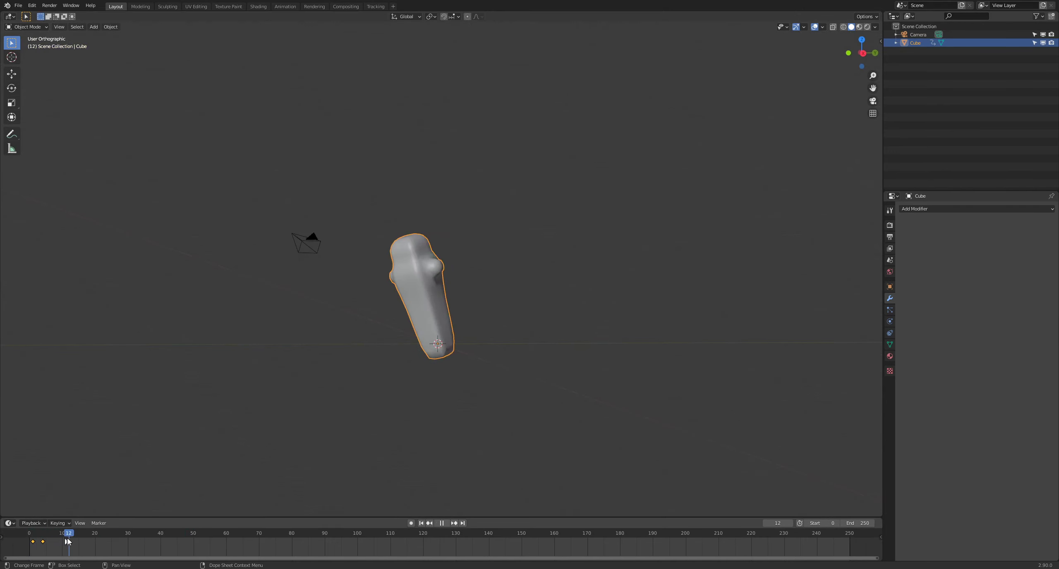
left_click(29, 541)
Step: Retime the figure's second Rotation keyframe to frame 6, testing the turn's speed in playback
left_click_drag(32, 541, 60, 543)
key("space")
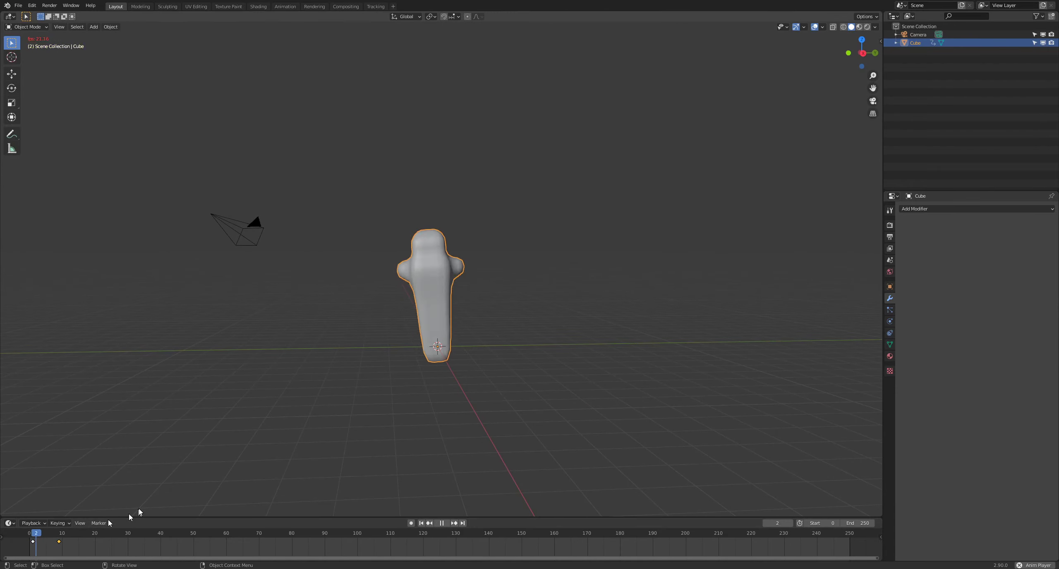
key("space")
key("space")
key("ctrl+z")
Step: Apply the Quick Smoke effect to the figure from the right orthographic view
key("KP_3")
left_click(111, 27)
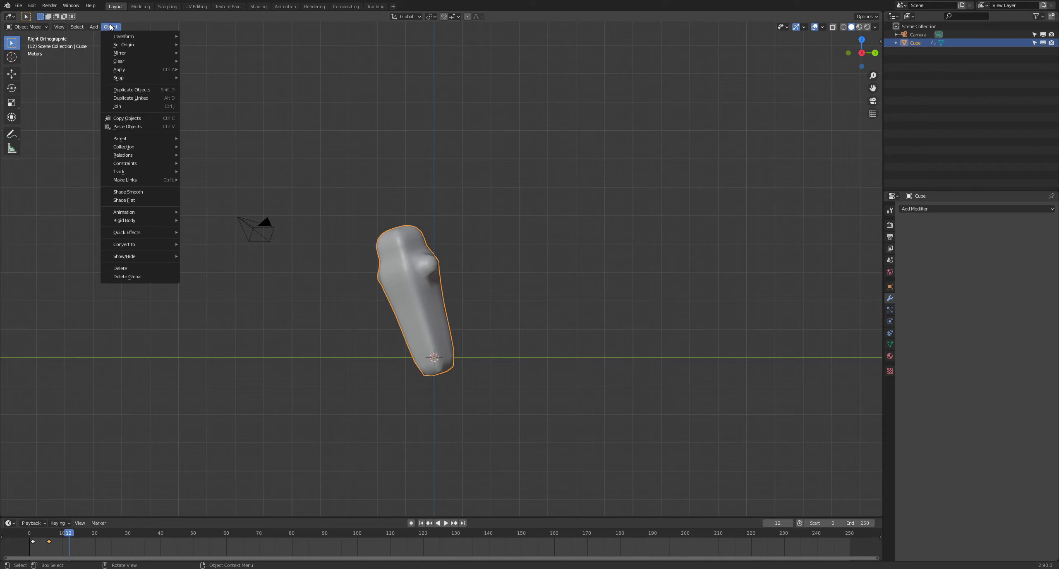
mouse_move(141, 236)
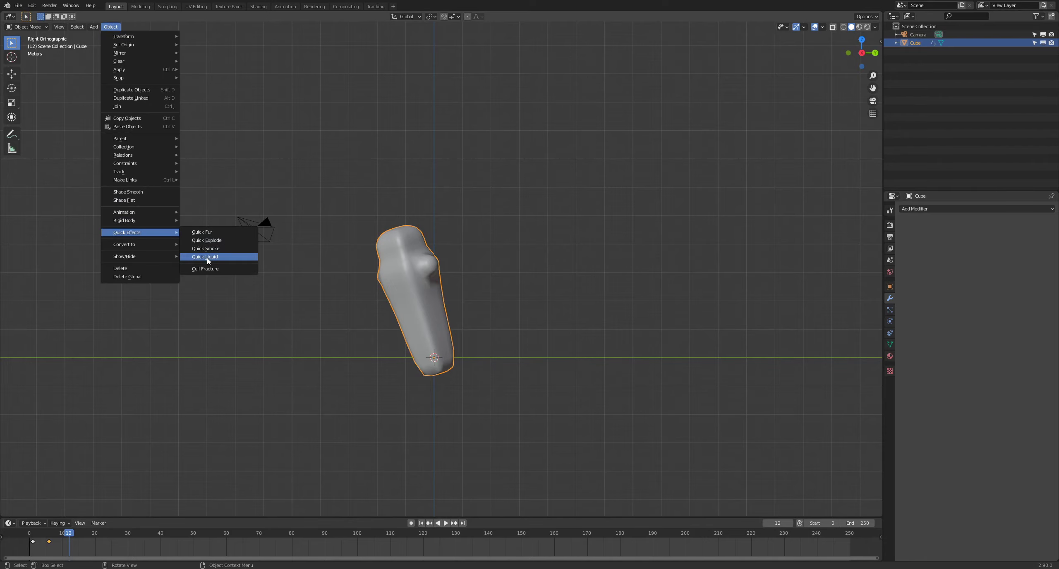
left_click(220, 250)
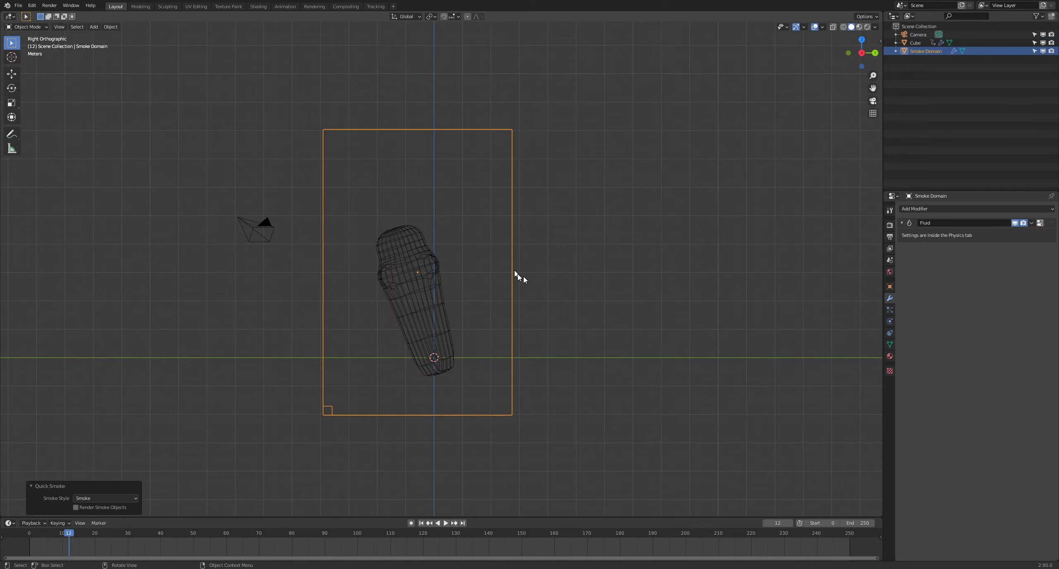
Step: Scale the smoke domain by about 1.475 along the Y axis and about 1.432 along the X axis
middle_click_drag(515, 272, 464, 263)
key("s")
key("y")
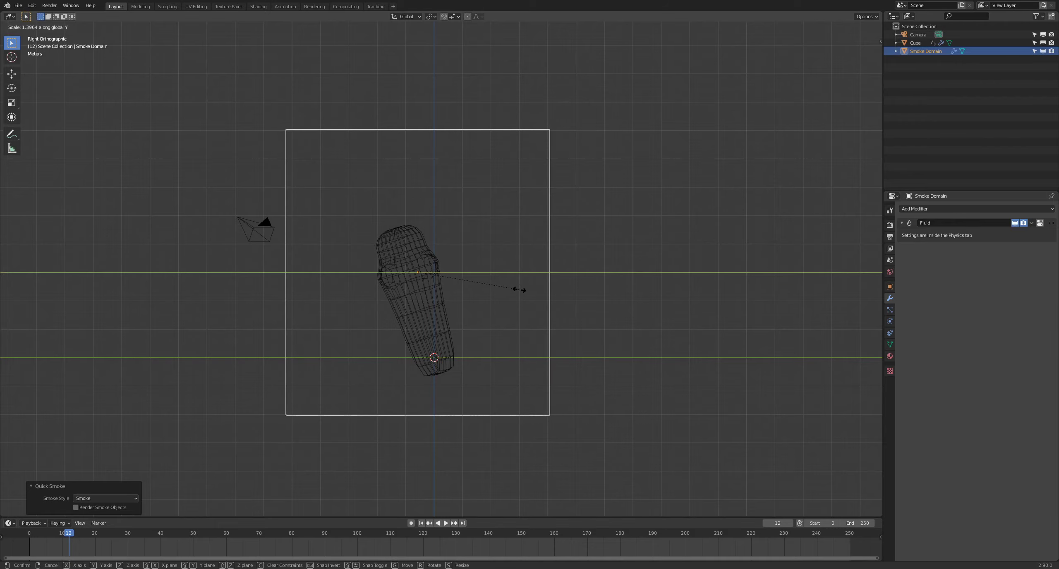
left_click(532, 288)
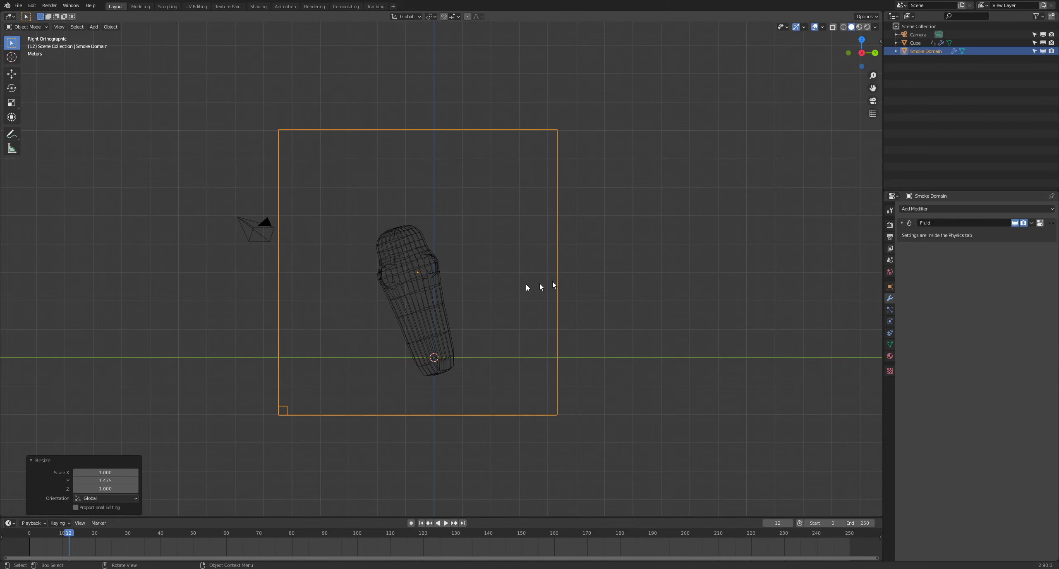
middle_click_drag(531, 288, 506, 326)
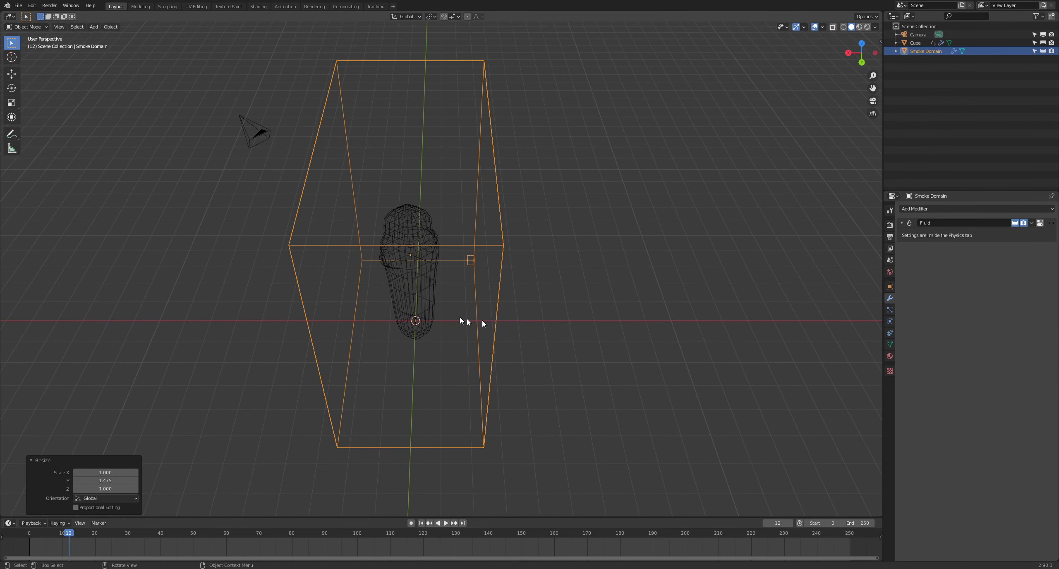
key("s")
key("y")
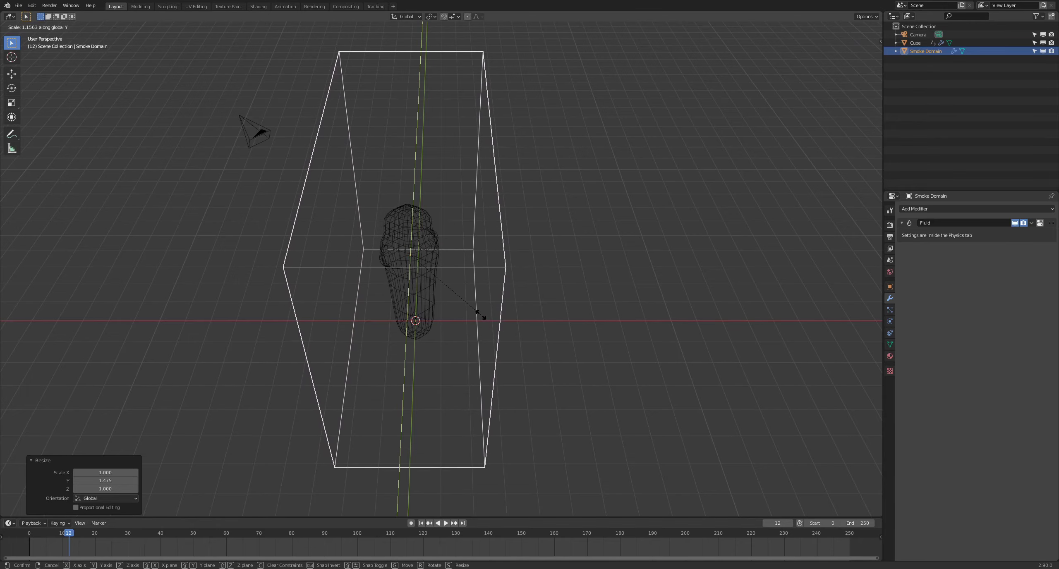
key("x")
left_click(507, 321)
Step: Move the smoke domain about -0.13 m in Y and -0.73 m in Z, and scale it uniformly by about 1.088
middle_click_drag(507, 321, 502, 281)
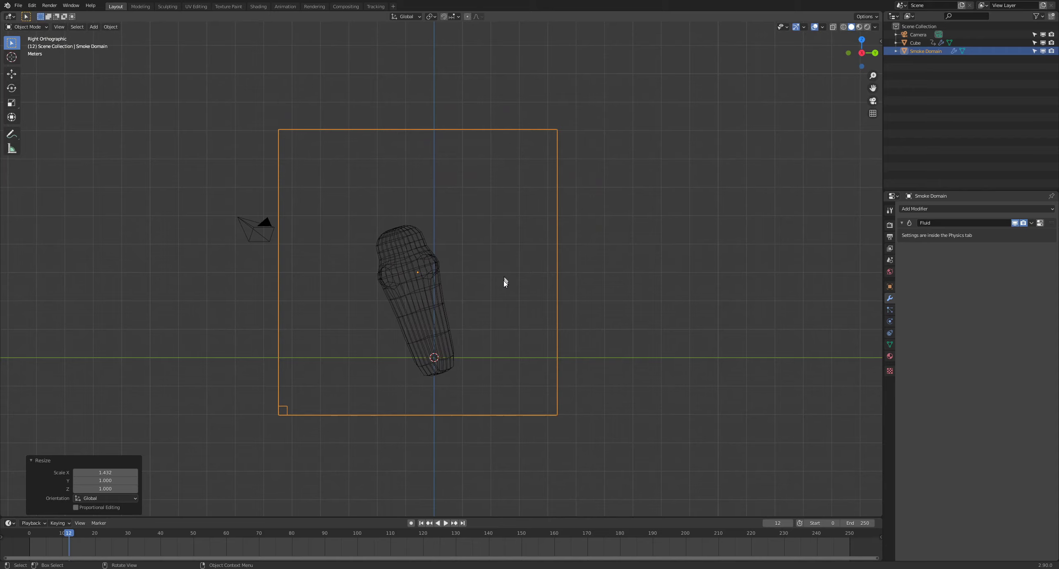
key("g")
left_click(499, 307)
key("s")
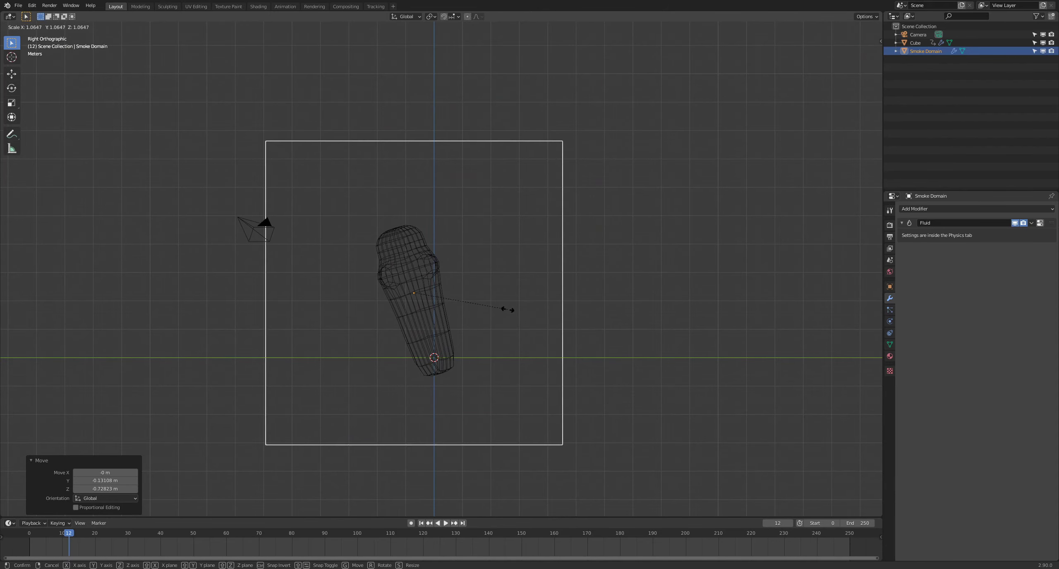
left_click(511, 307)
Step: Select the figure inside the smoke domain and open its physics settings
middle_click_drag(537, 308, 518, 321)
scroll(435, 297, "up", 6)
scroll(435, 296, "down", 2)
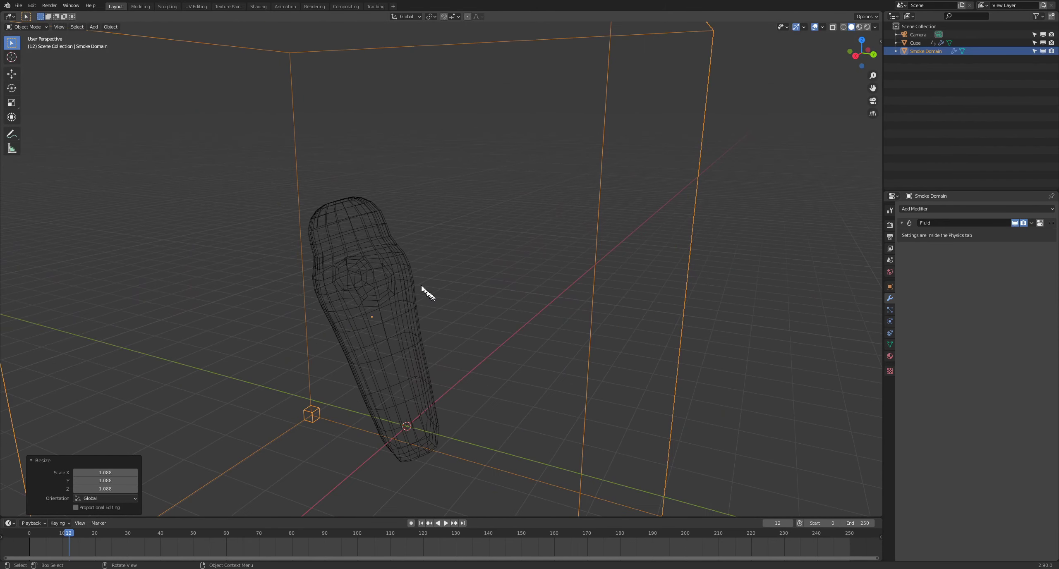
left_click(407, 277)
scroll(413, 276, "down", 1)
left_click(890, 321)
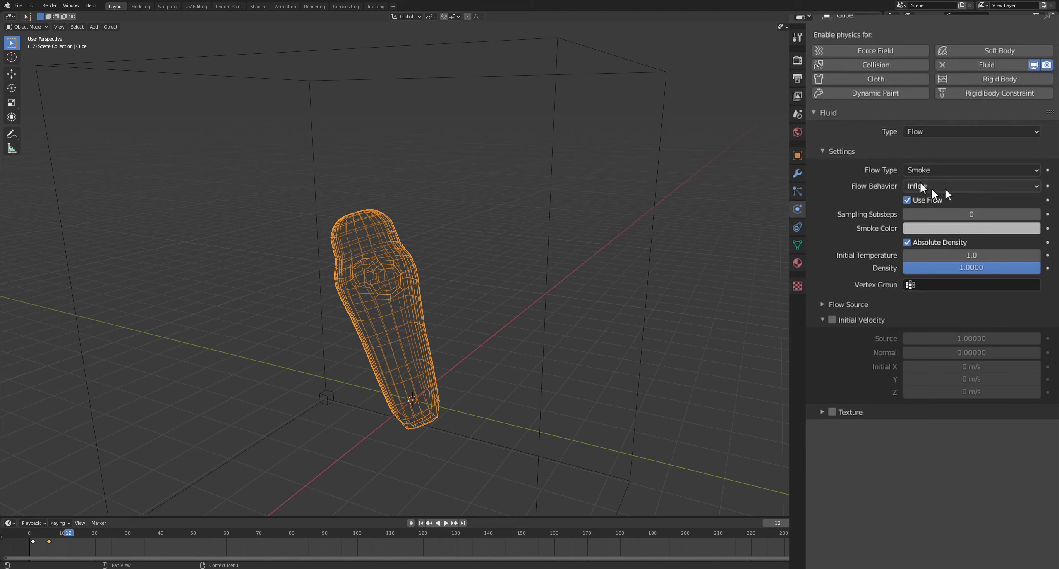
Step: At frame 5, insert a keyframe for the figure's Use Flow option while it is enabled
key("space")
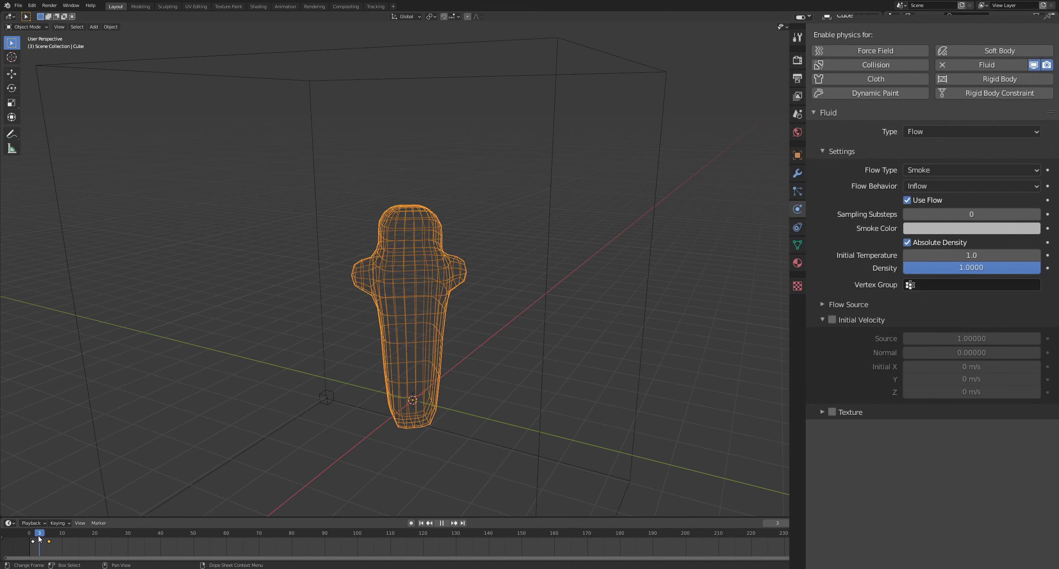
left_click(45, 537)
left_click(44, 538)
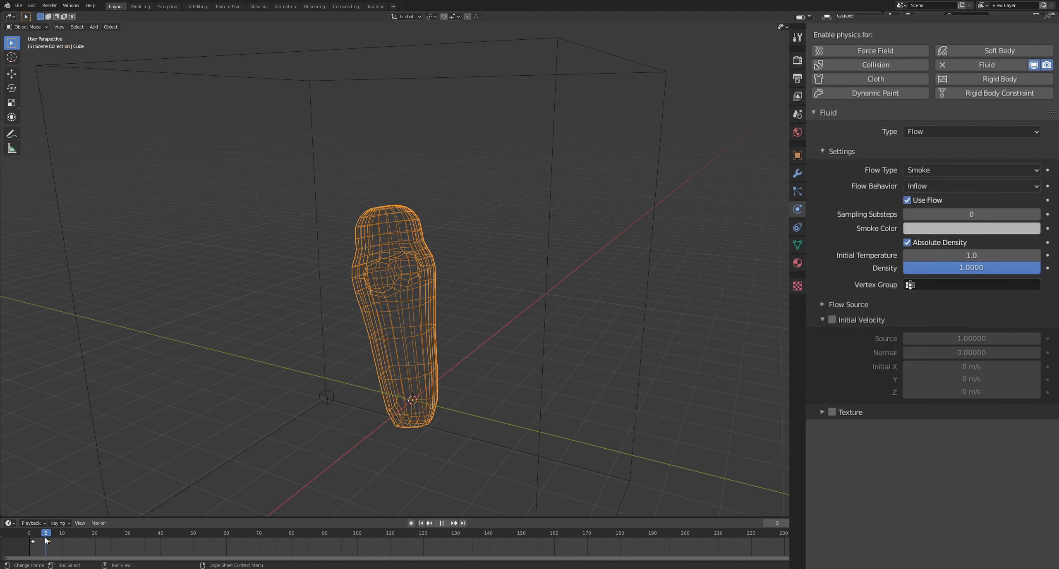
key("space")
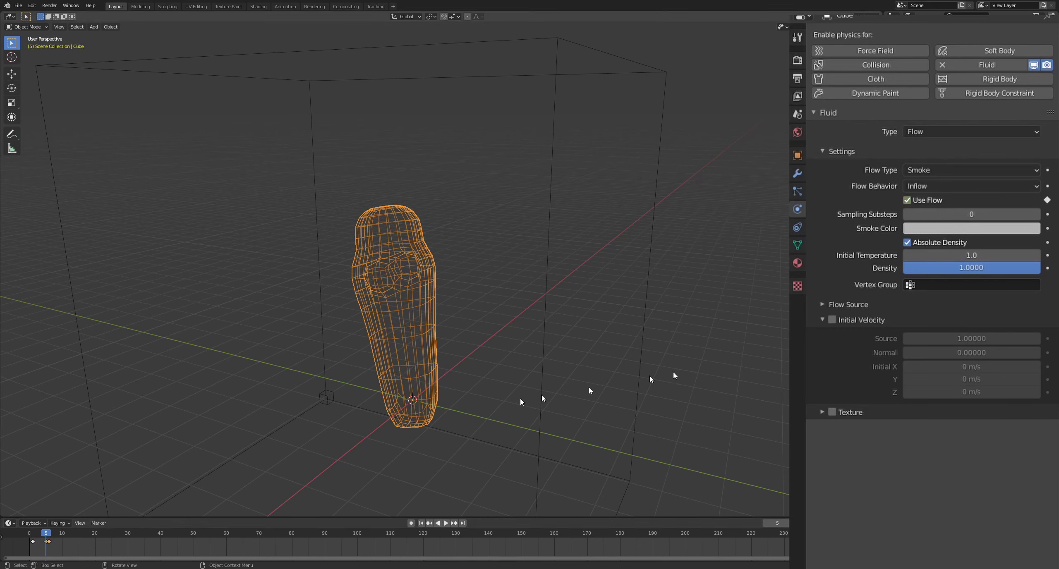
Step: At frame 6, disable the figure's Use Flow option and insert a second keyframe for it
key("Right")
key("Left")
key("Left")
key("Right")
key("Right")
key("Left")
key("Left")
key("Right")
key("Left")
key("Right")
key("Right")
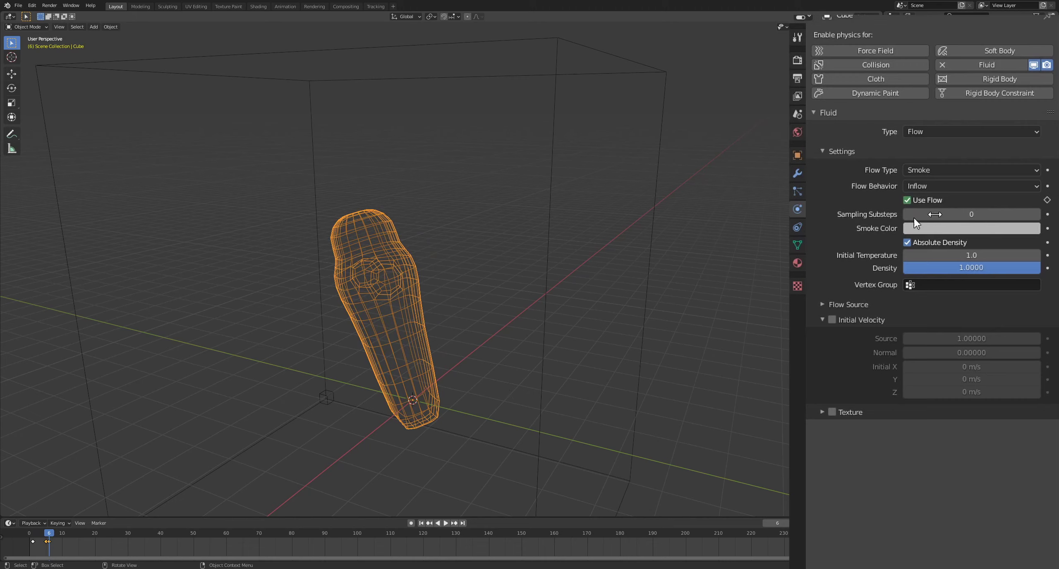
left_click(906, 200)
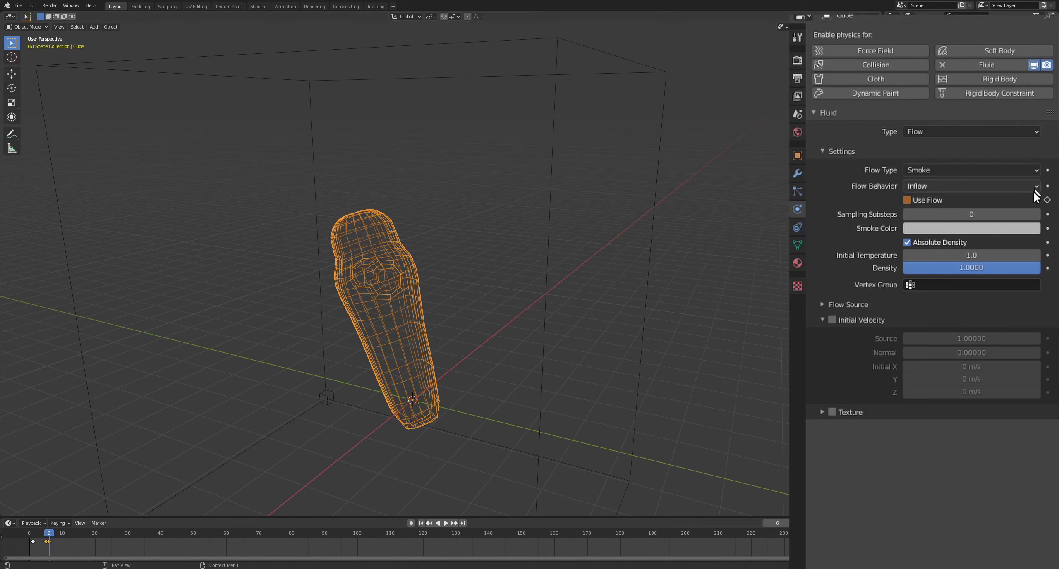
left_click(1047, 200)
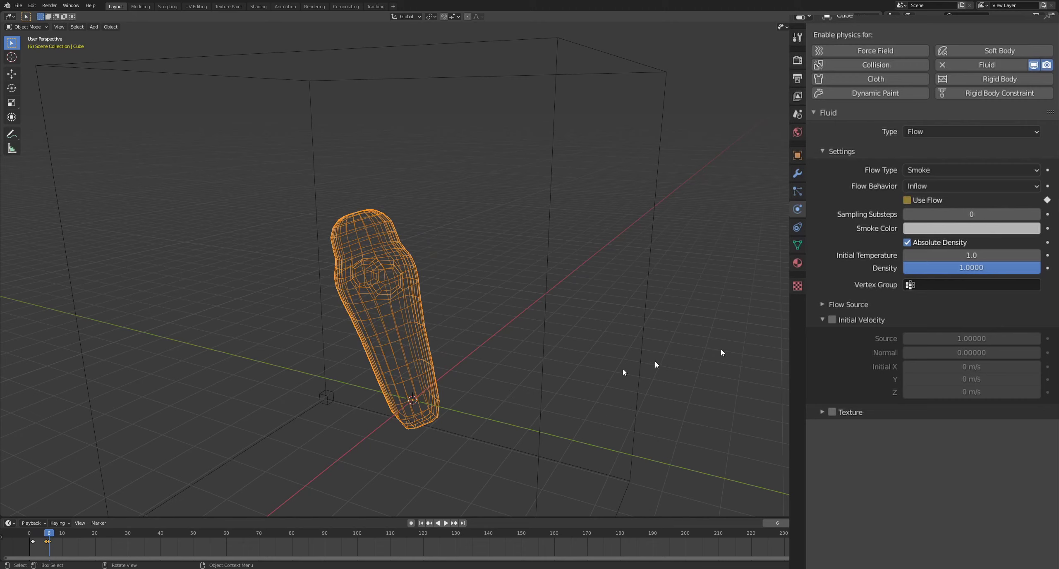
Step: Play the smoke simulation from frame 0 and review how the smoke emits and spreads
left_click(27, 534)
key("space")
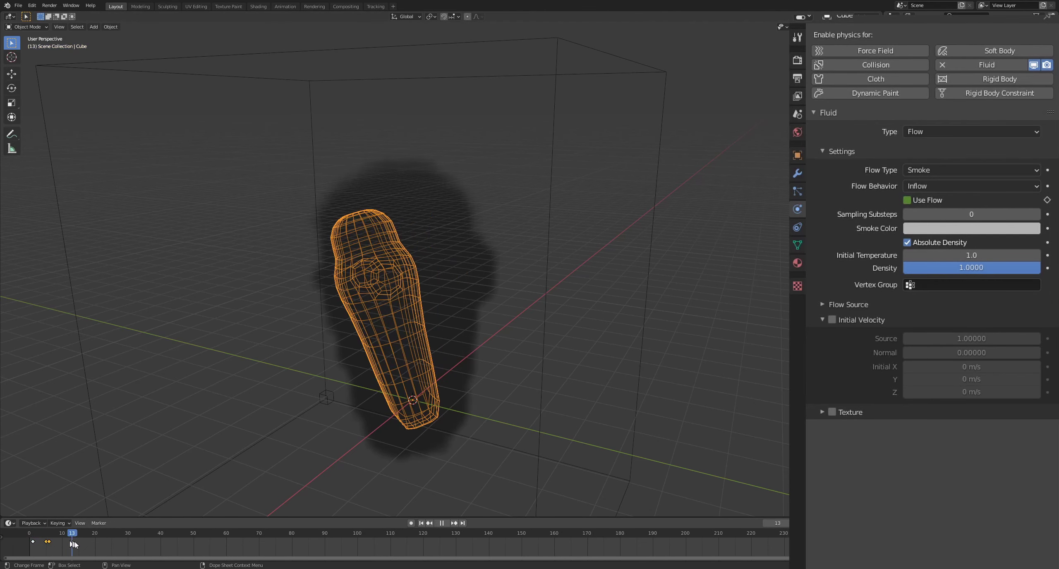
key("Escape")
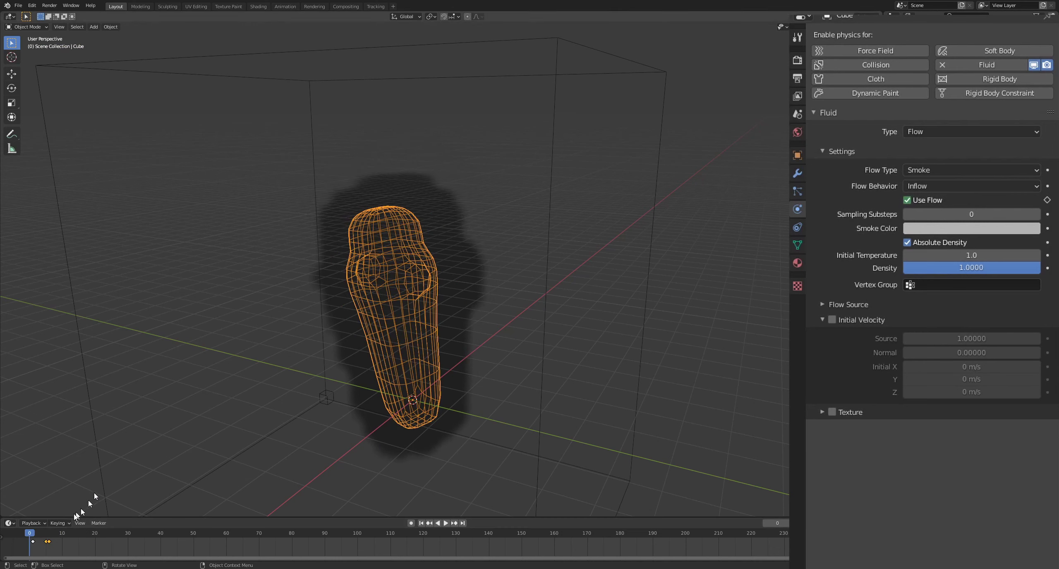
key("space")
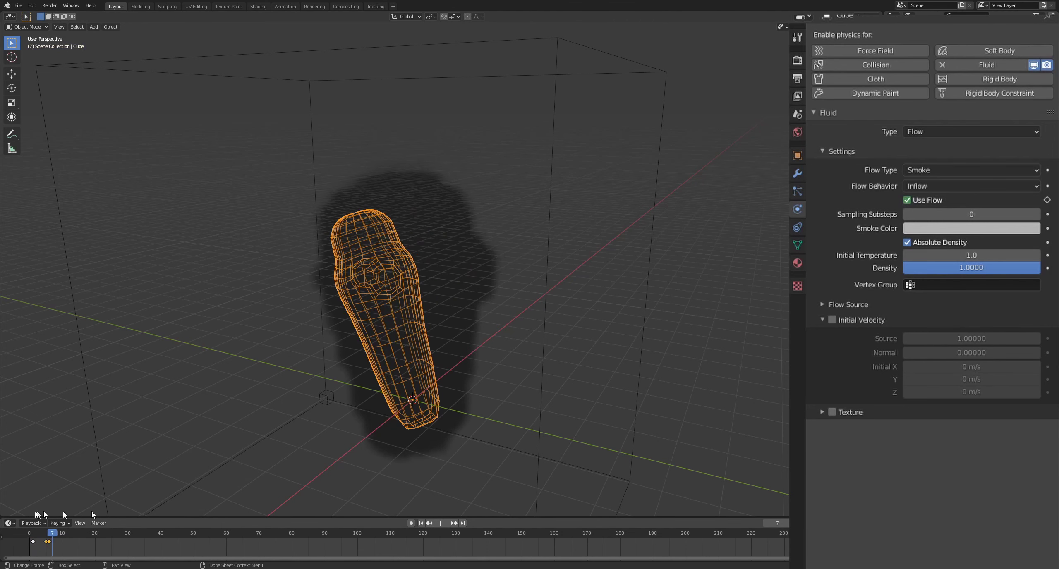
key("Escape")
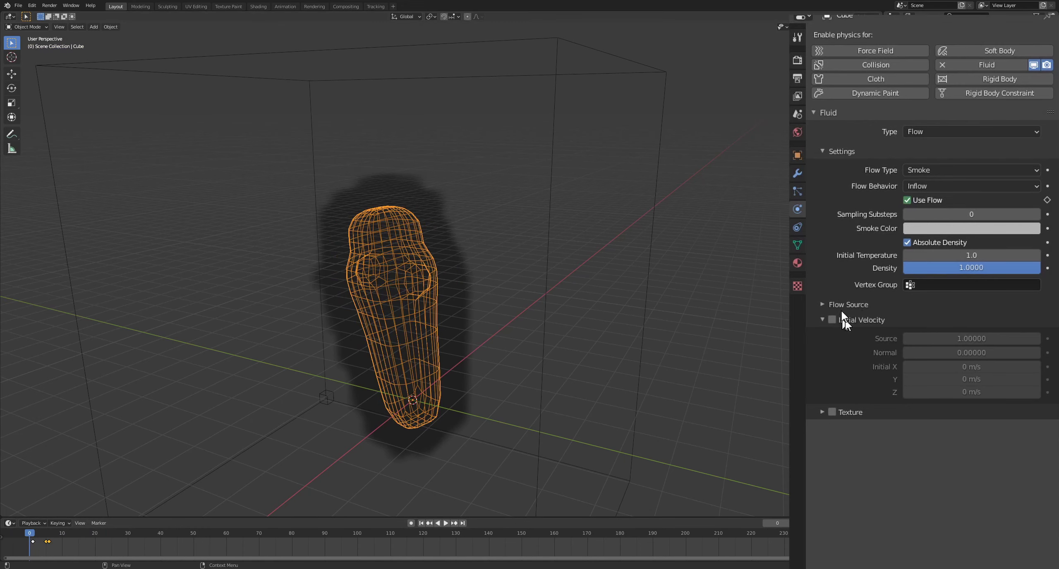
Step: Enable Initial Velocity on the figure's smoke flow and set its Normal value to 100
left_click(832, 319)
left_click(951, 351)
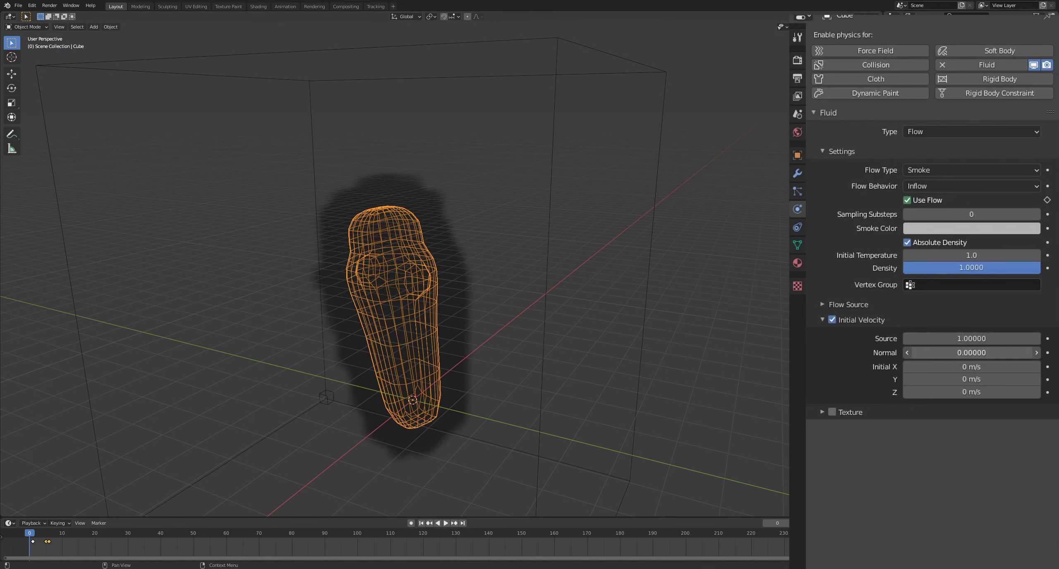
type("100")
key("Return")
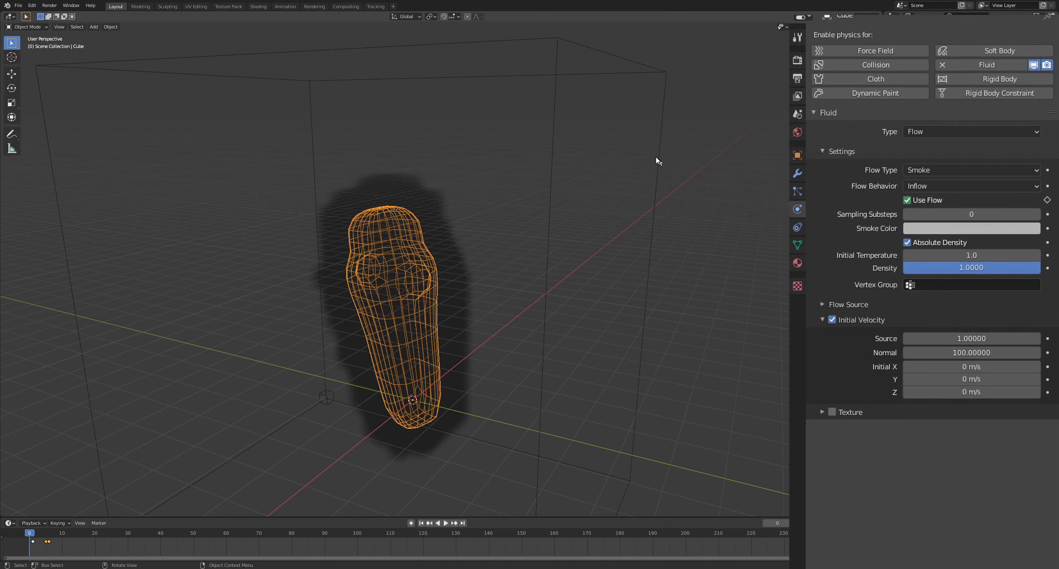
Step: Select the smoke domain and set its gas Vorticity to 0.6, leaving it without a keyframe
left_click(661, 209)
middle_click_drag(630, 213, 639, 299)
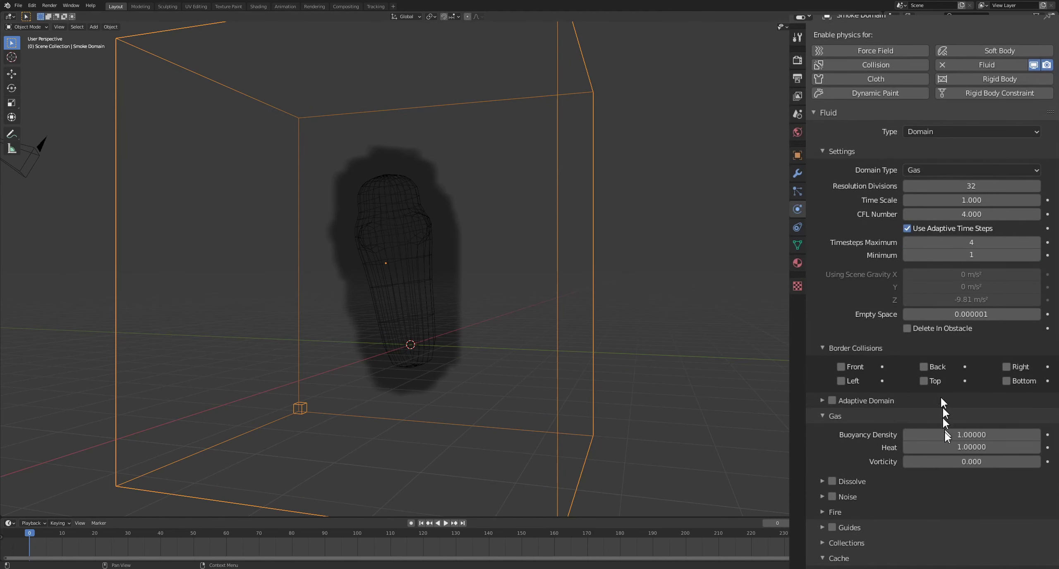
left_click(1047, 461)
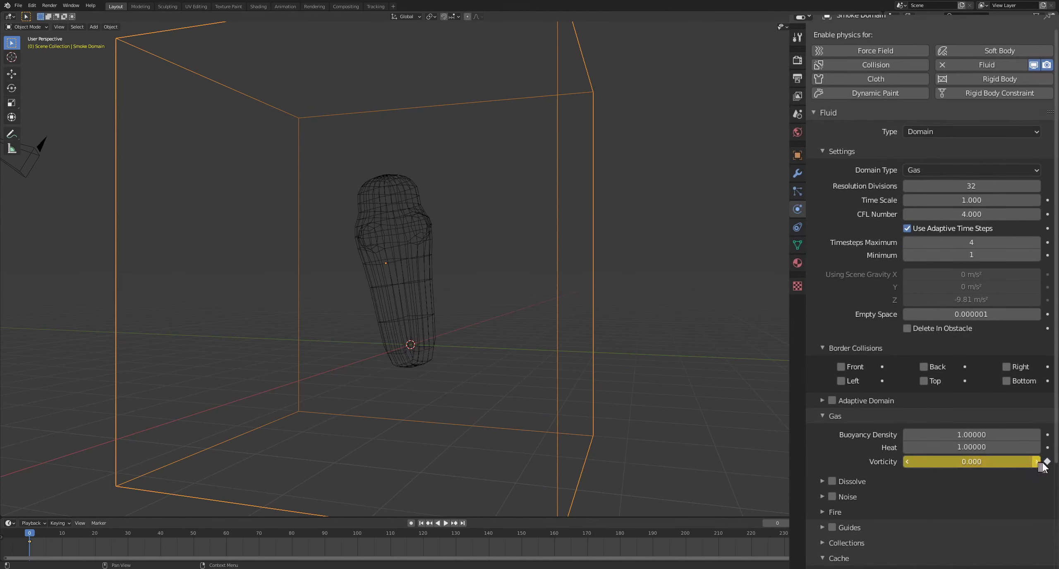
left_click(1047, 461)
left_click(1006, 461)
type("0.0")
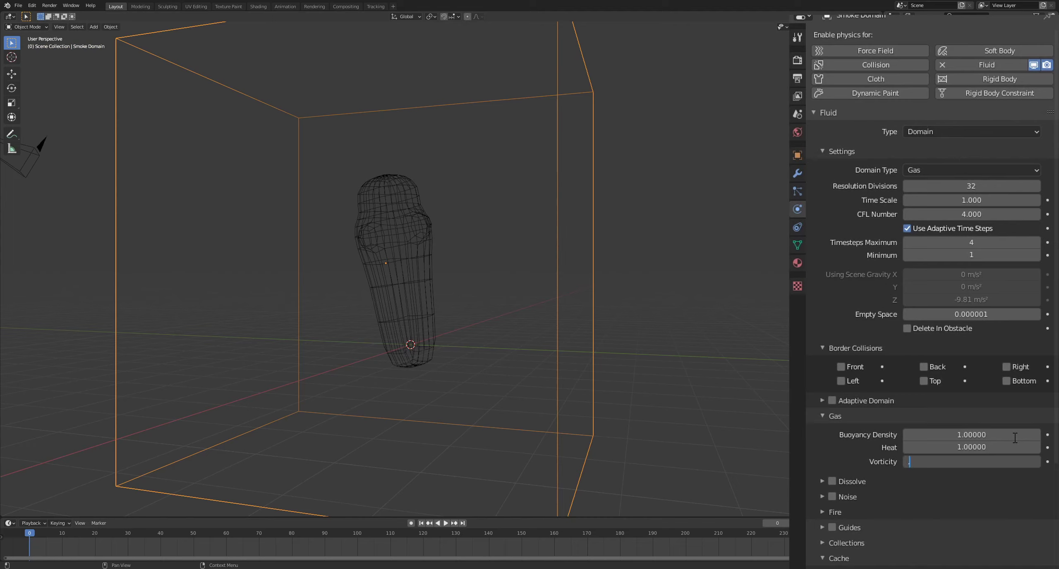
type("0.6")
key("Return")
Step: Enable Dissolve for the smoke domain and set its Time to 16
scroll(857, 465, "down", 5)
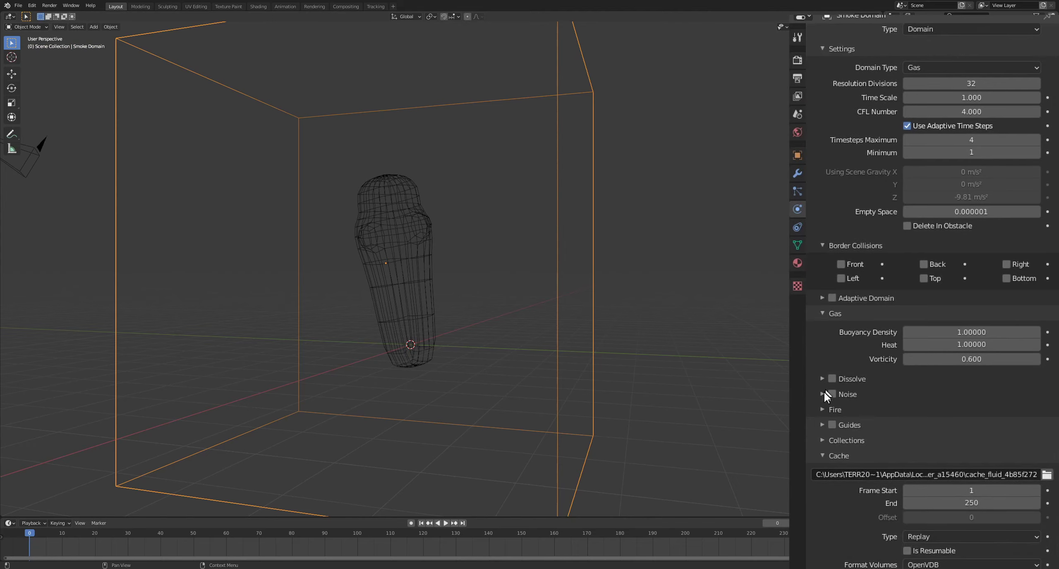
left_click(821, 379)
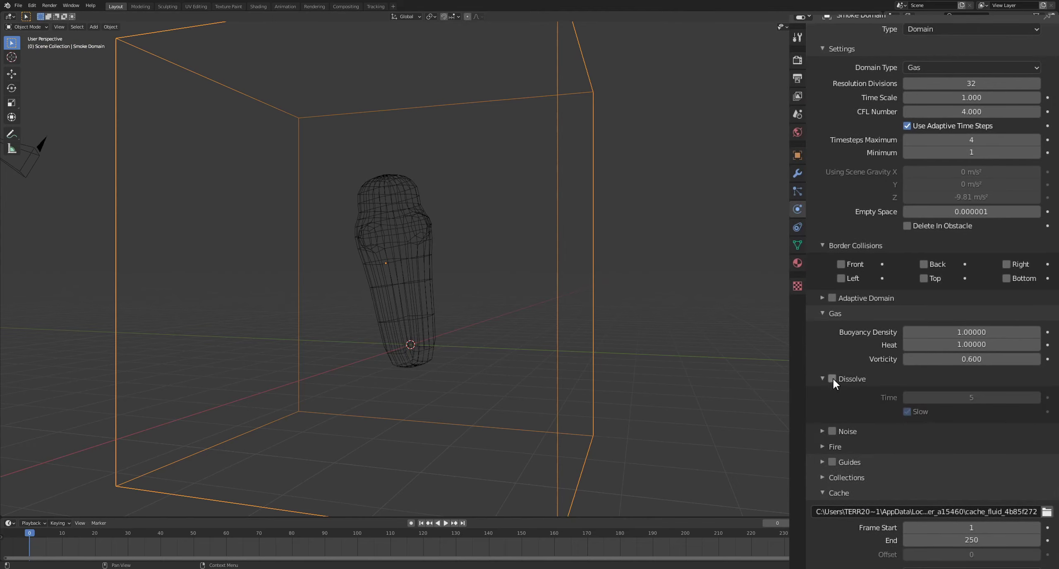
left_click(832, 378)
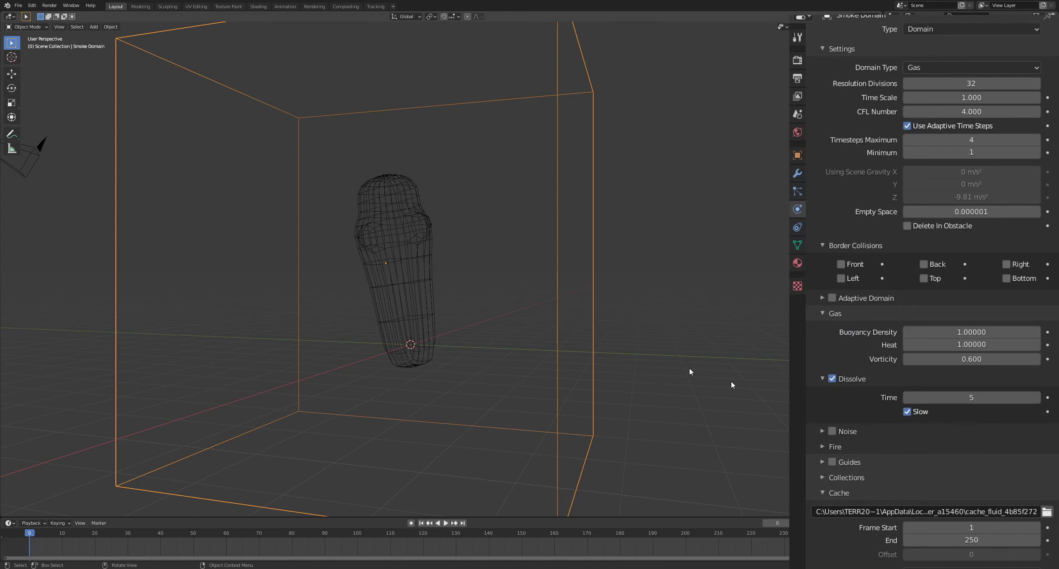
middle_click_drag(689, 369, 425, 225)
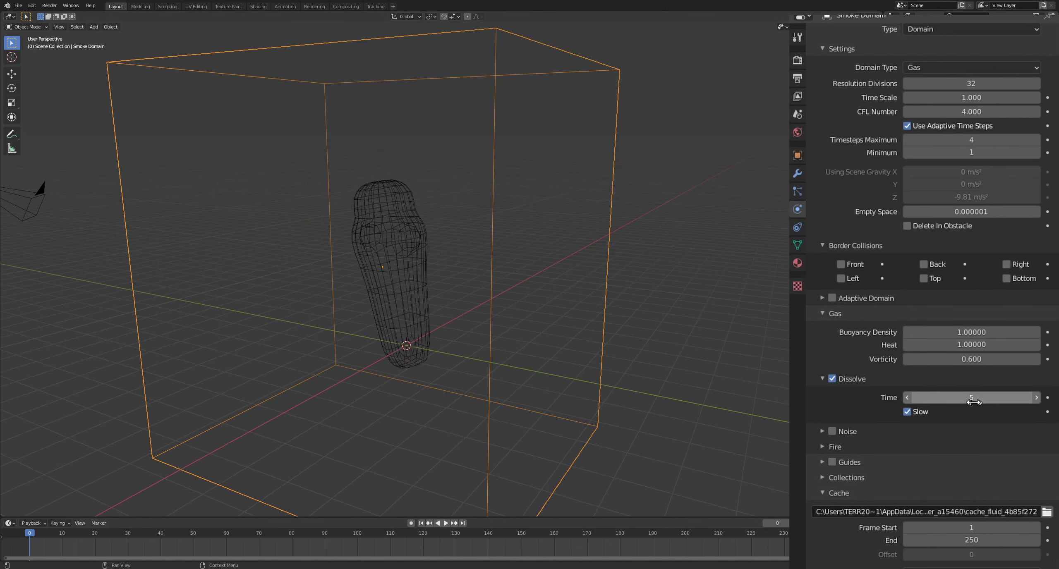
left_click(974, 402)
type("14")
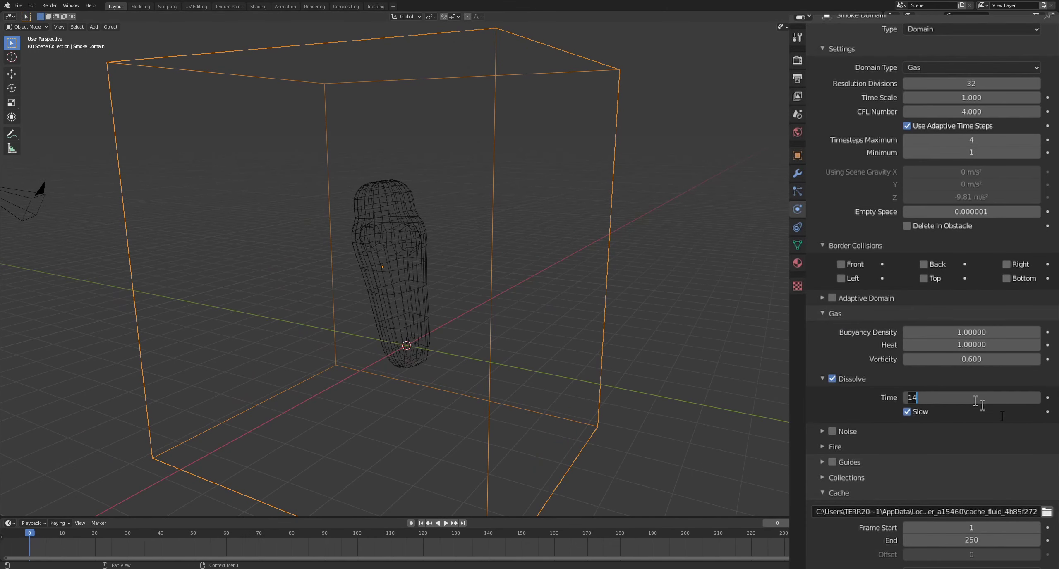
key("BackSpace")
type("6")
key("Return")
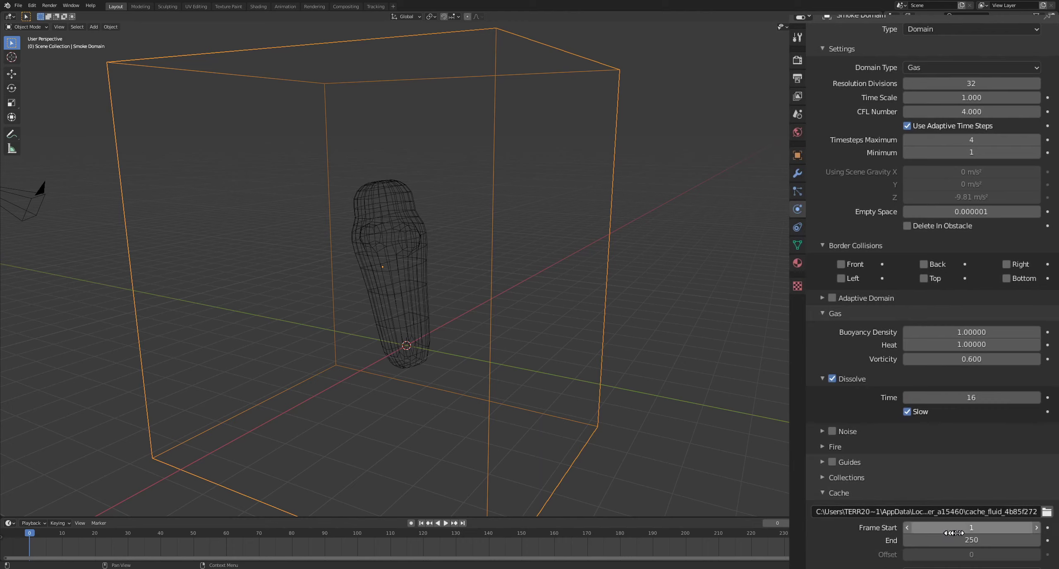
Step: Set the smoke domain's cache End frame to 30 and keep the cache Type at Replay
left_click(975, 541)
type("30")
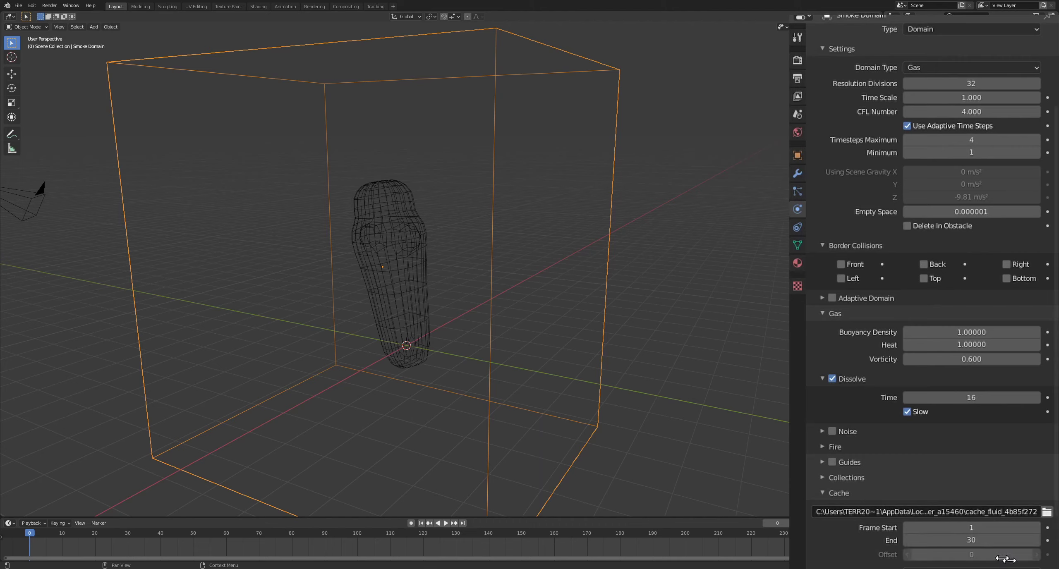
key("Return")
scroll(846, 512, "down", 3)
scroll(846, 512, "down", 2)
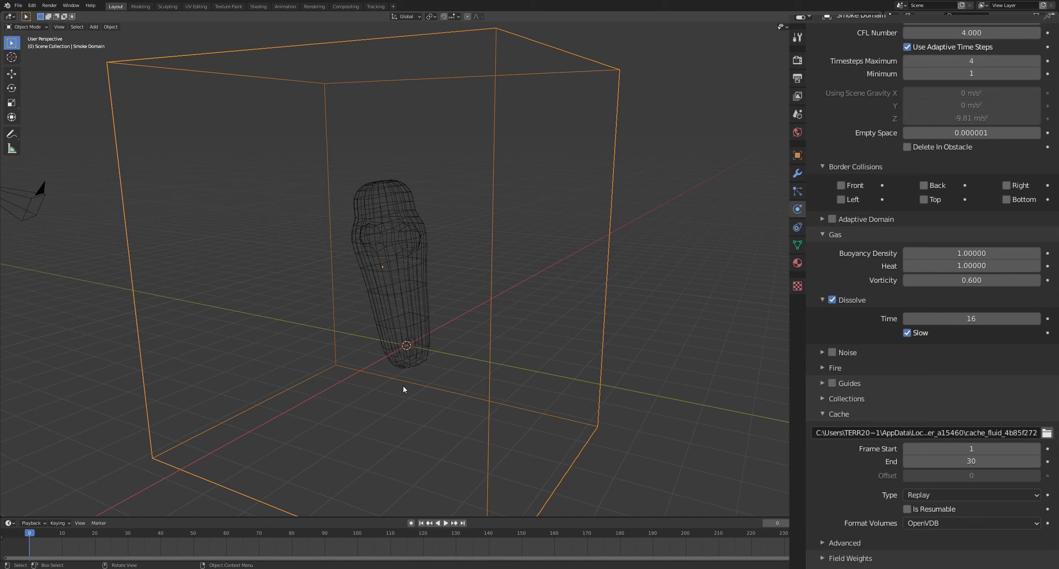
scroll(821, 172, "up", 10)
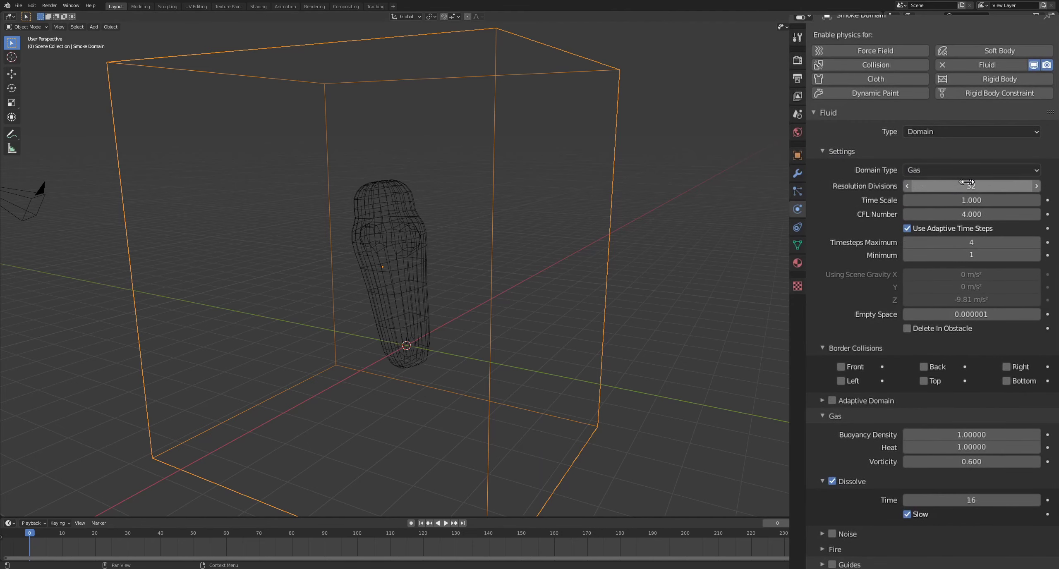
scroll(852, 289, "down", 10)
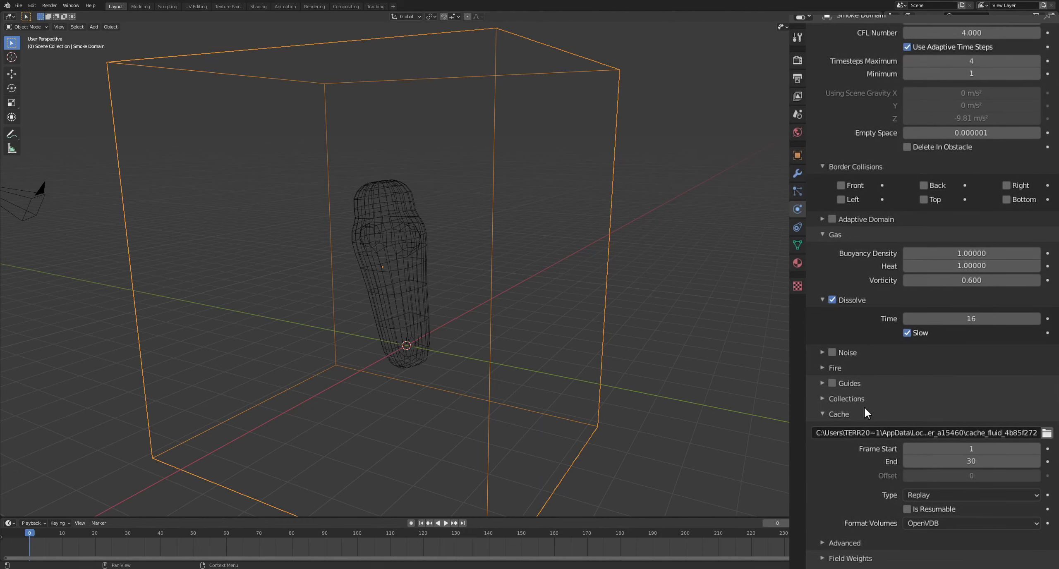
left_click(947, 495)
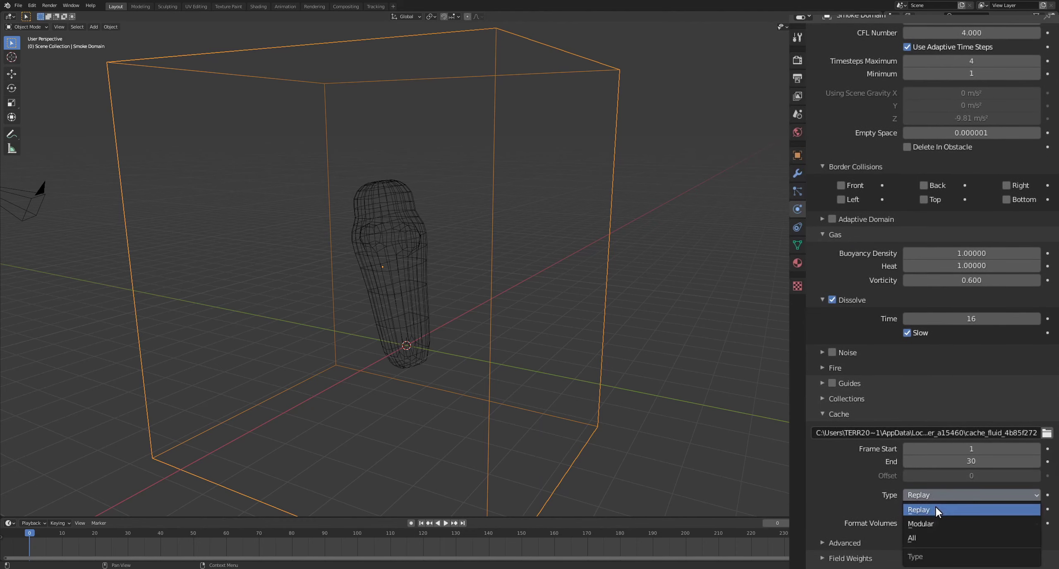
left_click(930, 499)
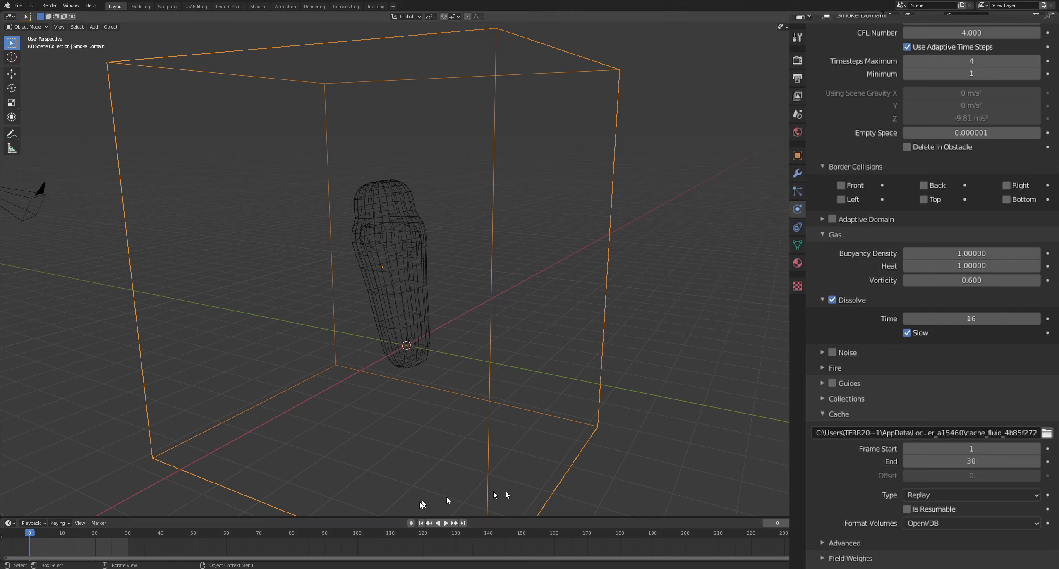
Step: Play the smoke simulation, stop it and inspect the smoke around the figure from another angle
left_click(446, 524)
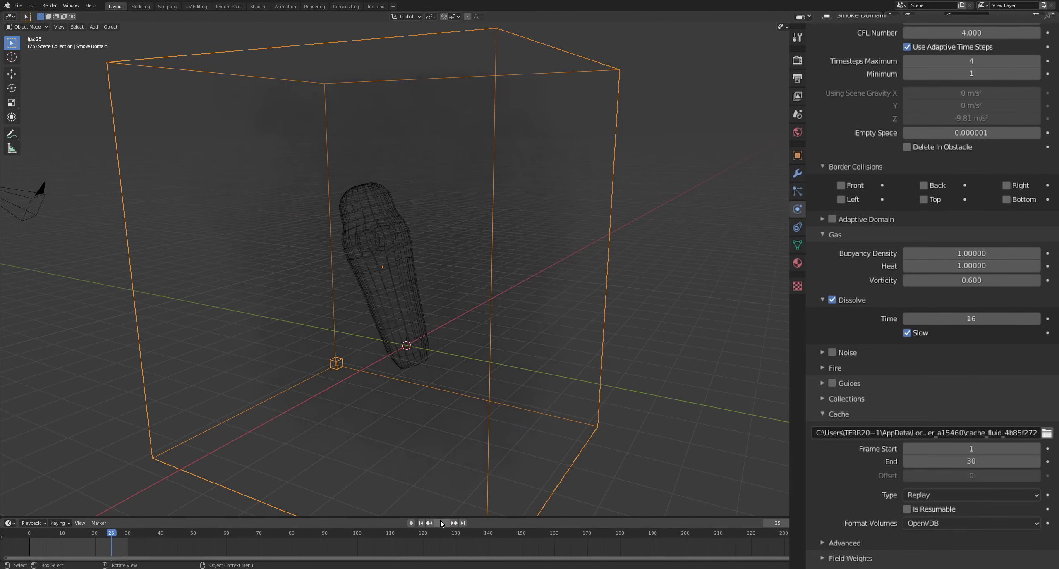
left_click(441, 523)
middle_click_drag(431, 417, 480, 323)
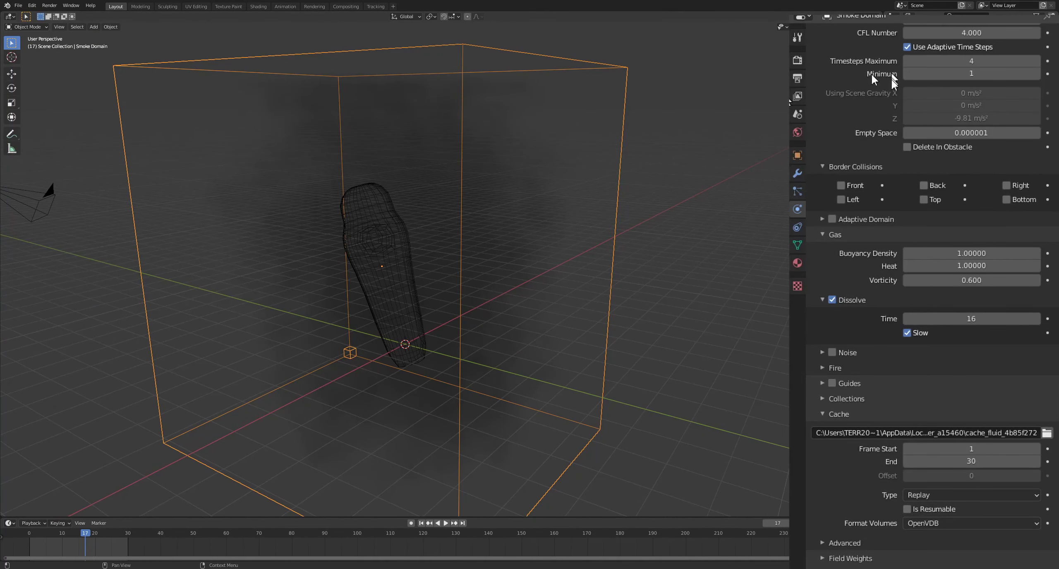
Step: Set the smoke domain's Resolution Divisions to 120
scroll(837, 135, "up", 8)
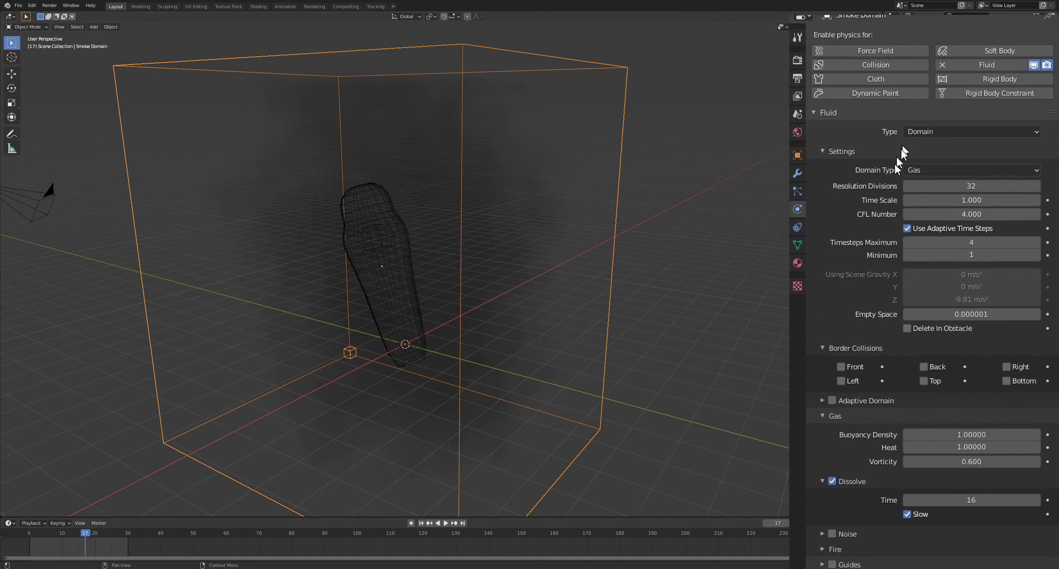
left_click(974, 187)
key("Return")
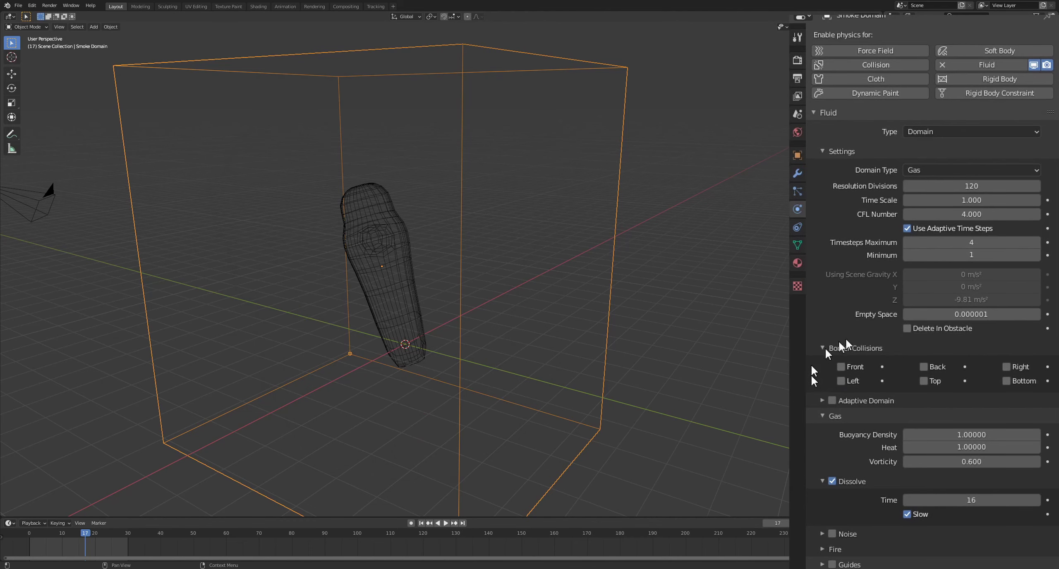
Step: Change the smoke domain's cache Type to Modular and bake the simulation data
scroll(845, 338, "down", 8)
left_click(923, 496)
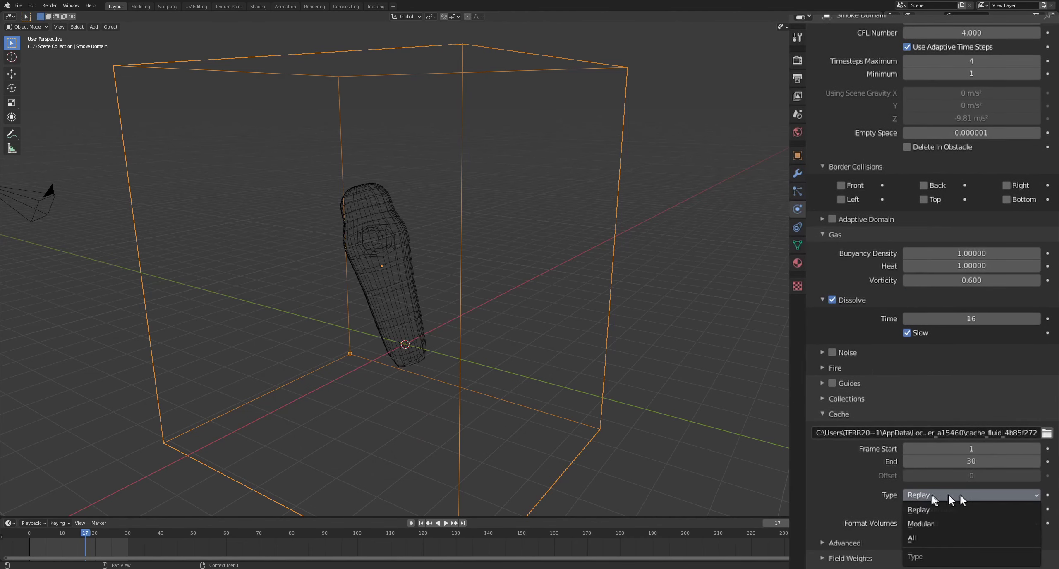
left_click(941, 522)
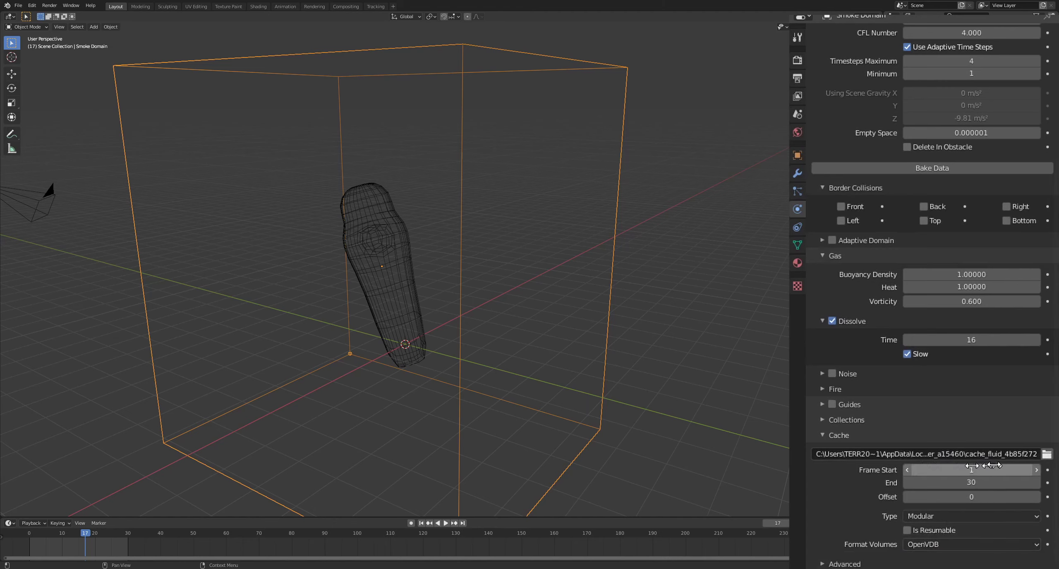
scroll(961, 451, "down", 1)
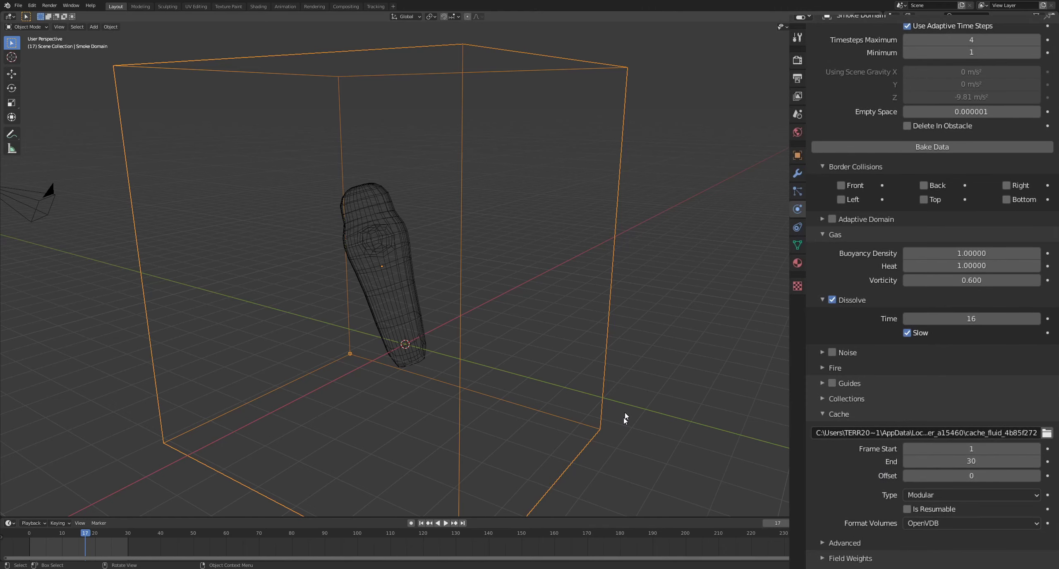
scroll(852, 360, "up", 7)
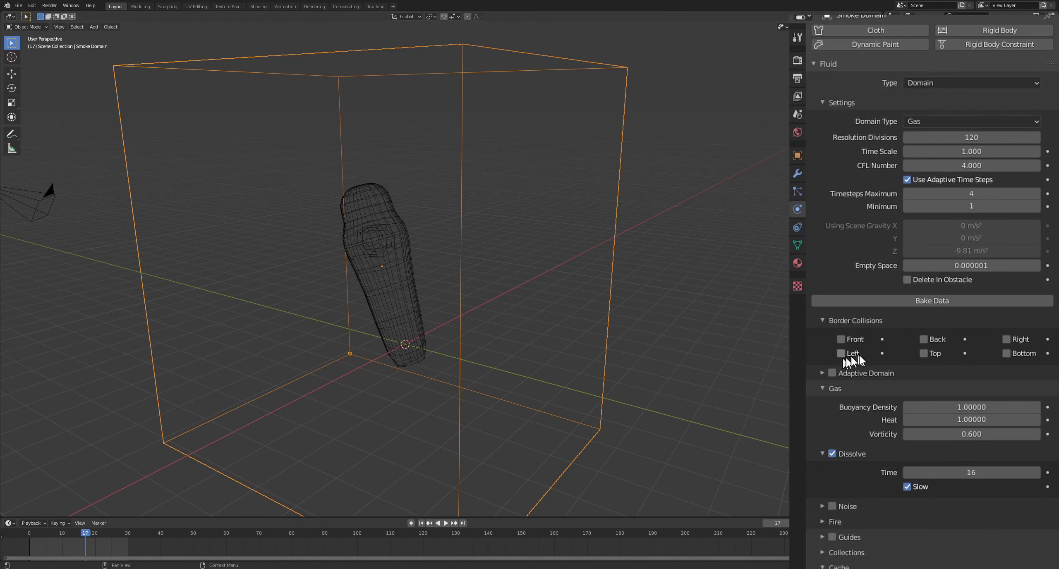
left_click(918, 301)
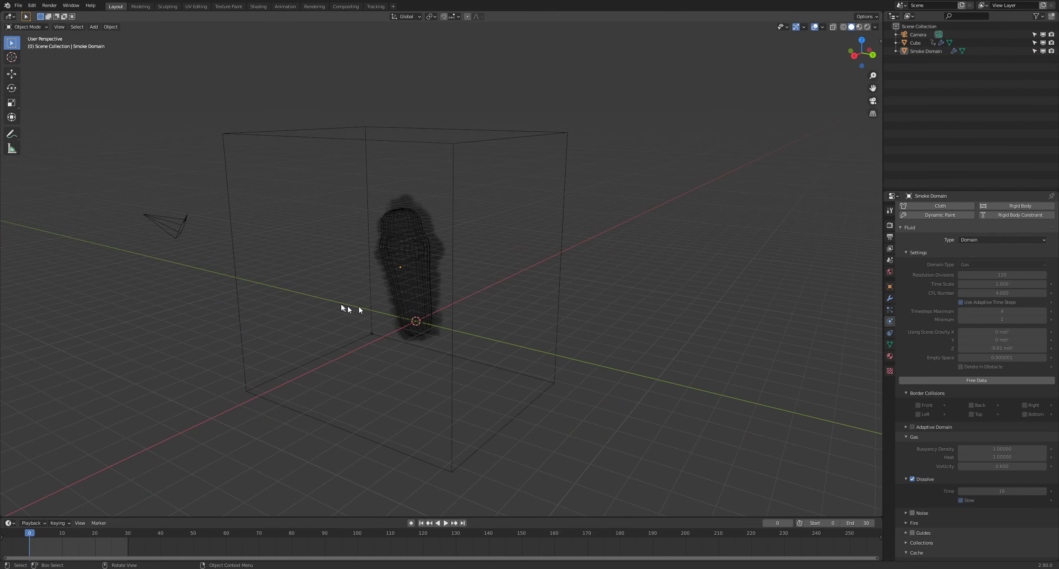
Step: Play the baked smoke and review up close how it leaves the selected figure
scroll(378, 270, "up", 6)
middle_click_drag(414, 260, 510, 207)
left_click(511, 206)
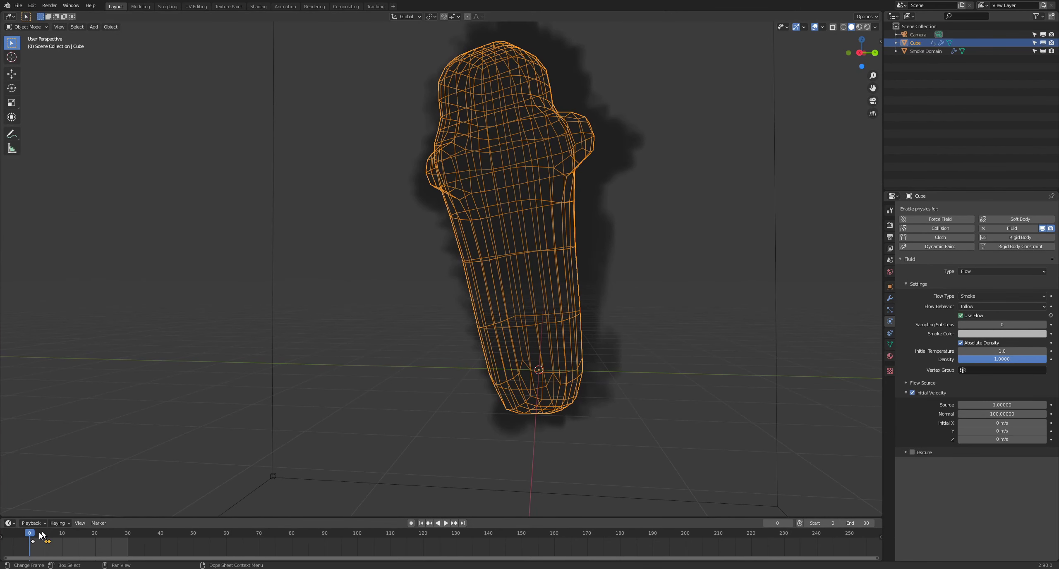
key("space")
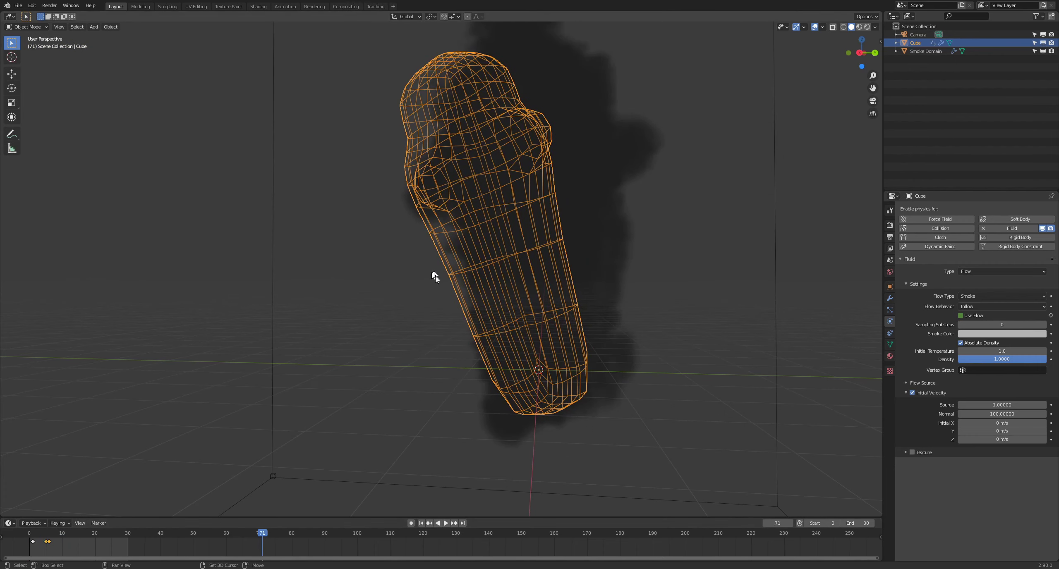
middle_click_drag(434, 276, 437, 302, "shift")
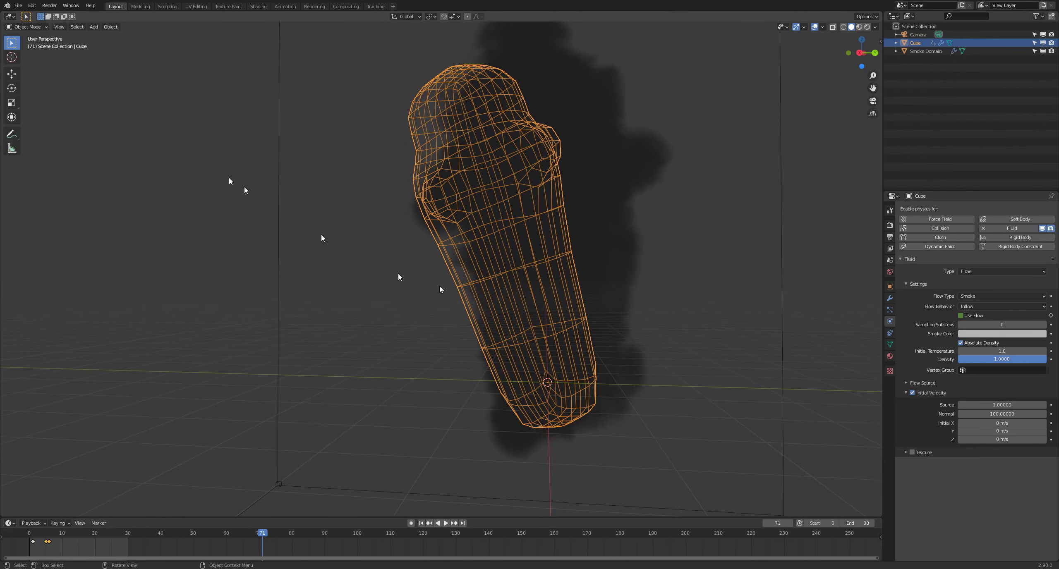
Step: Run a Viewport Render Animation of the current view of the figure and smoke
left_click(58, 27)
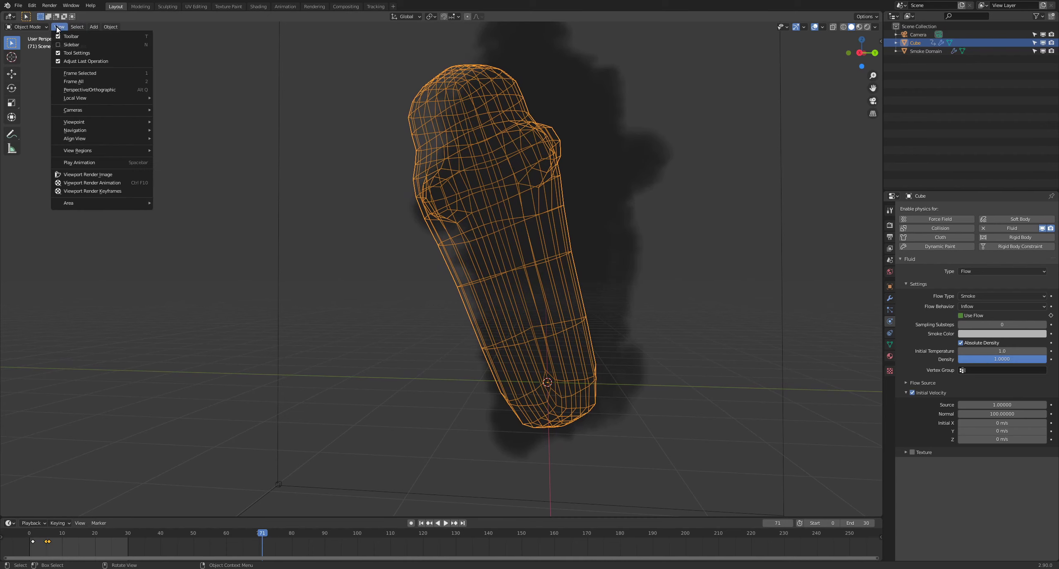
right_click(96, 184)
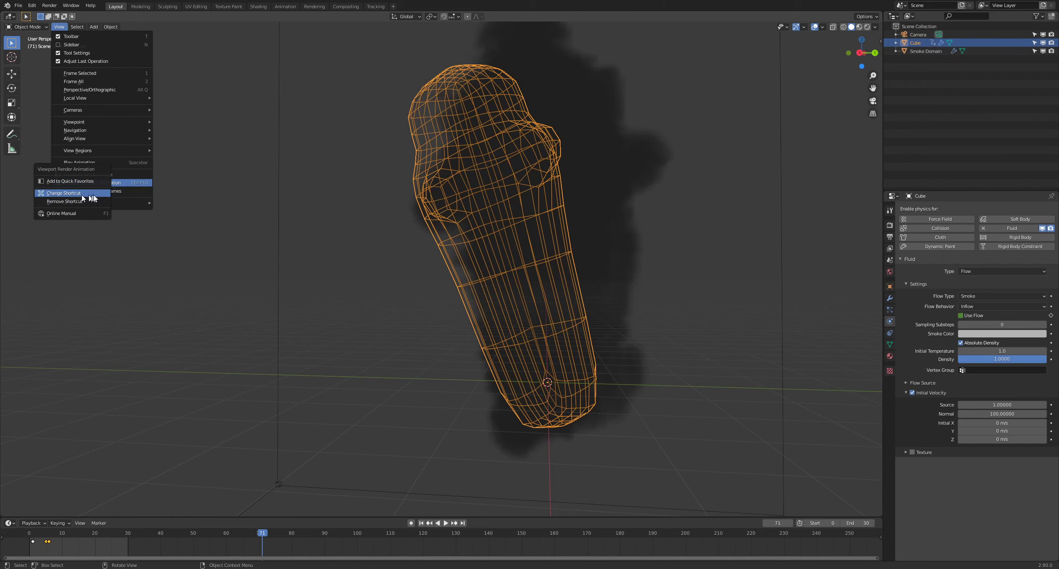
left_click(116, 183)
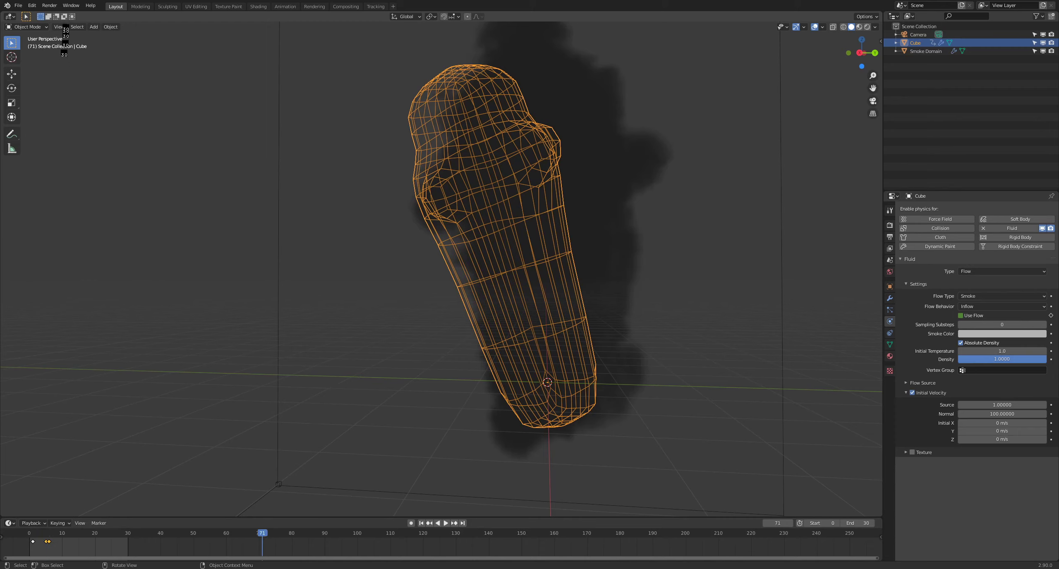
Step: Watch the rendered viewport animation of the smoke and close the player
left_click(50, 5)
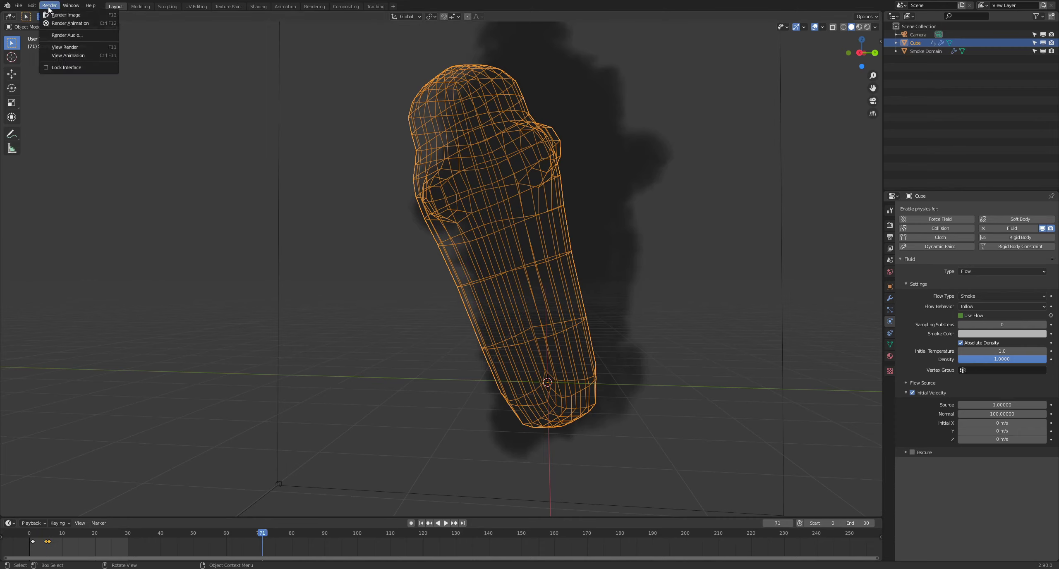
left_click(76, 55)
double_click(373, 108)
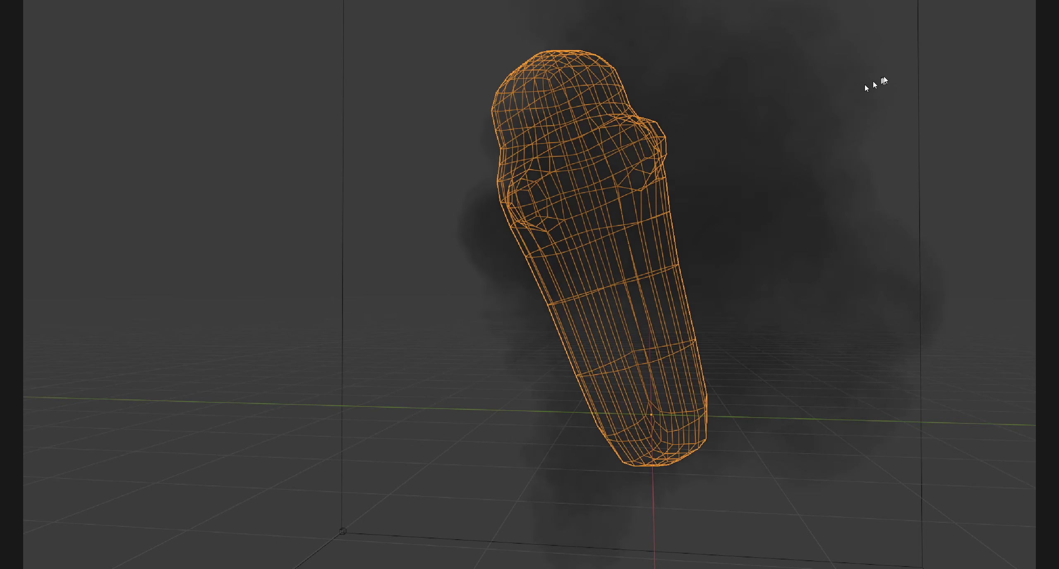
key("Escape")
Step: Keep Cycles as the render engine and change its Feature Set to Supported
middle_click_drag(492, 226, 595, 263)
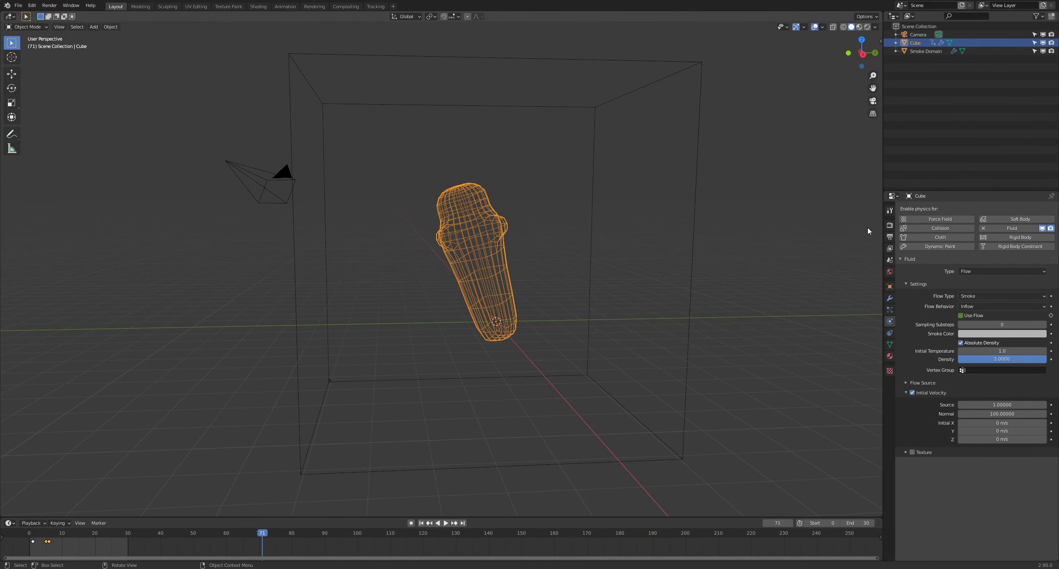
left_click(889, 226)
left_click(991, 219)
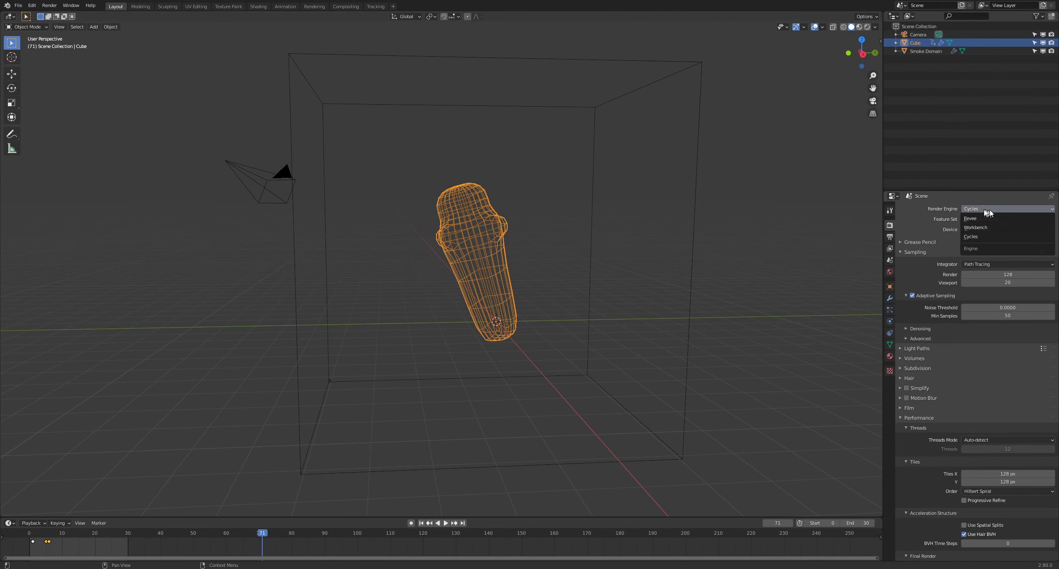
left_click(986, 238)
left_click(988, 220)
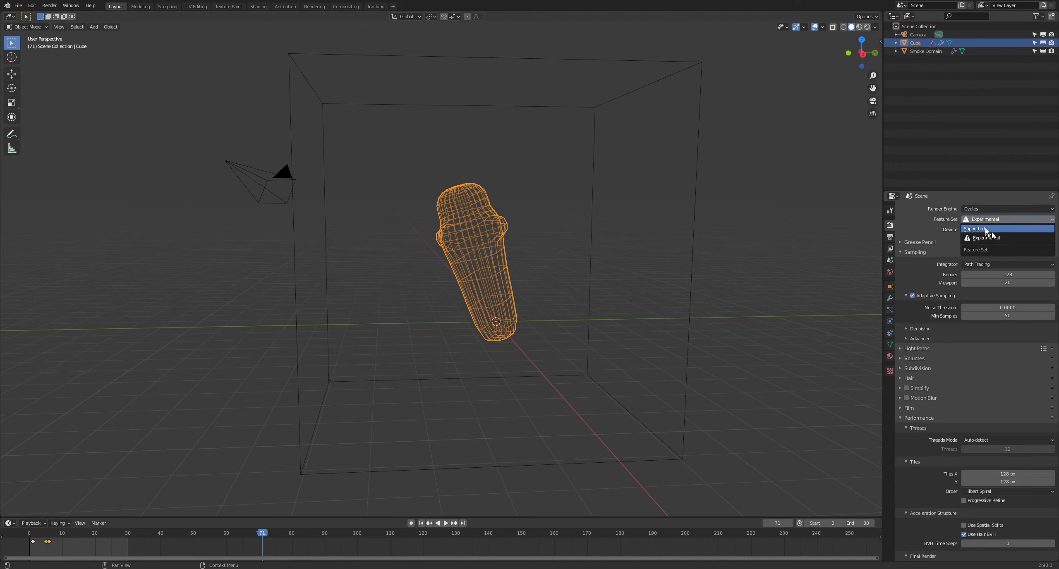
left_click(987, 228)
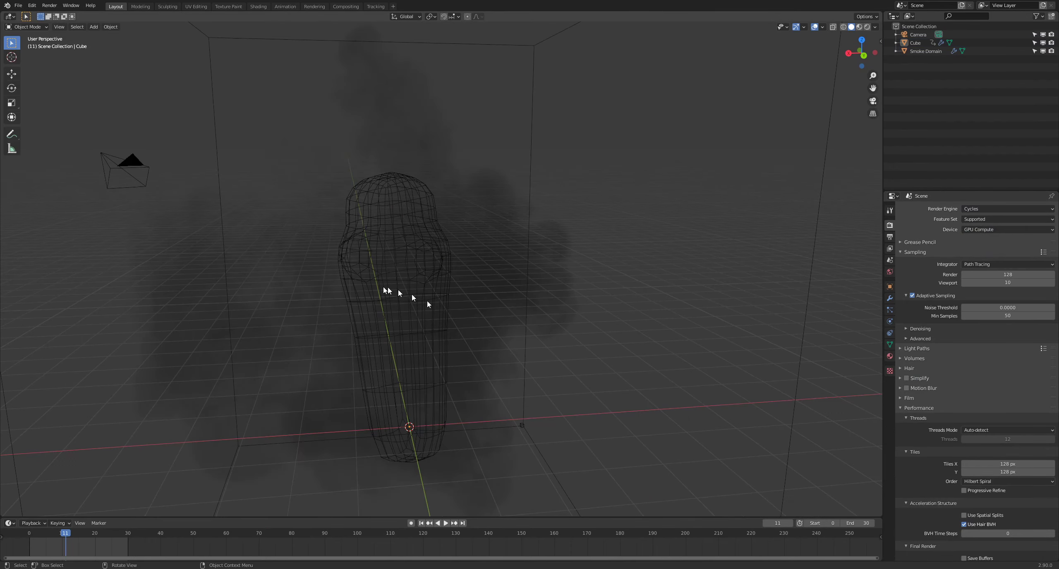
Step: Exclude the figure from renders, and check the smoke alone by hiding the figure in the viewport and showing it again
middle_click_drag(437, 307, 303, 236)
left_click(303, 230)
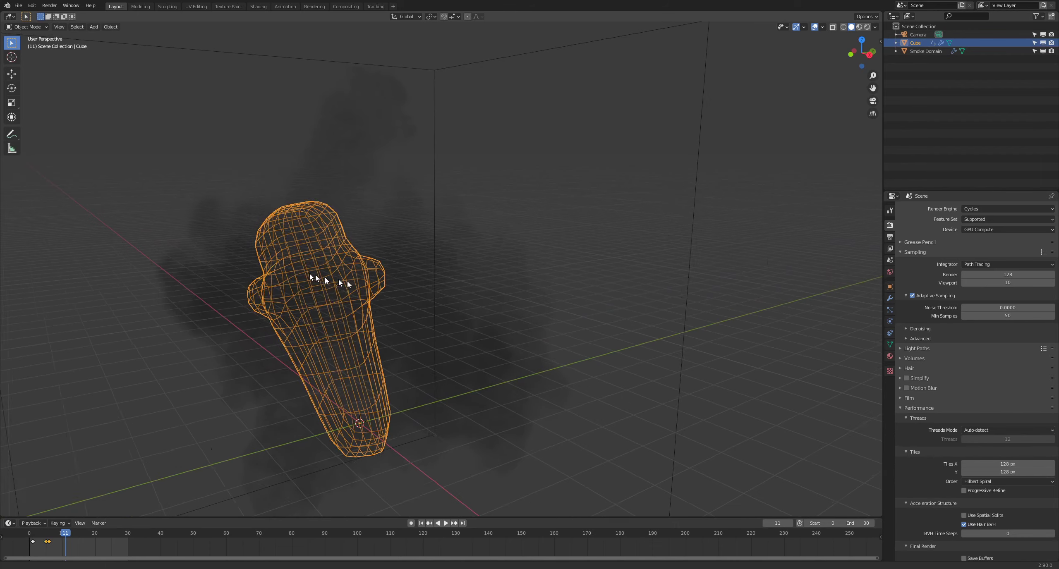
middle_click_drag(349, 284, 451, 289)
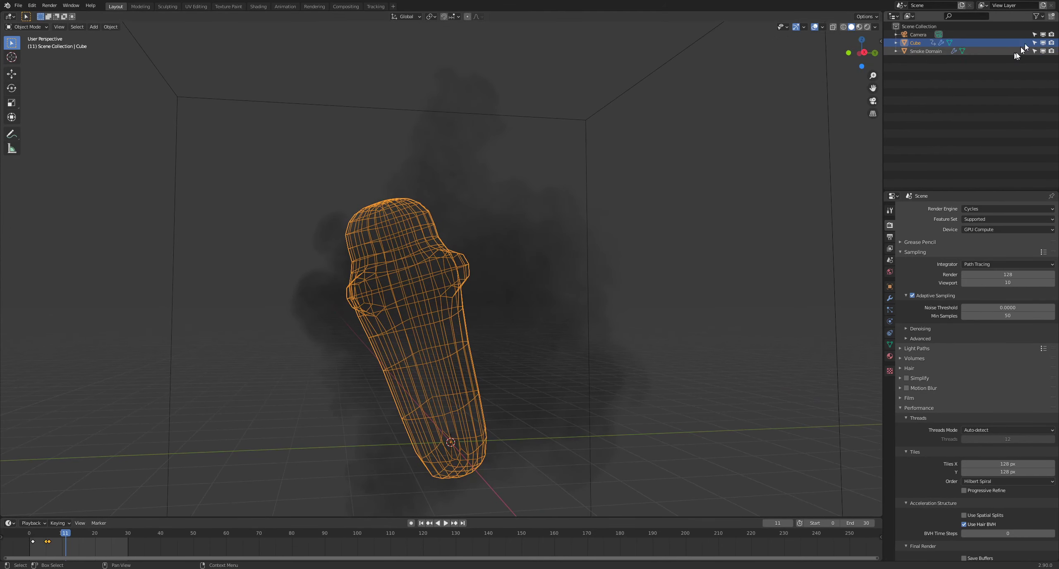
left_click(1041, 18)
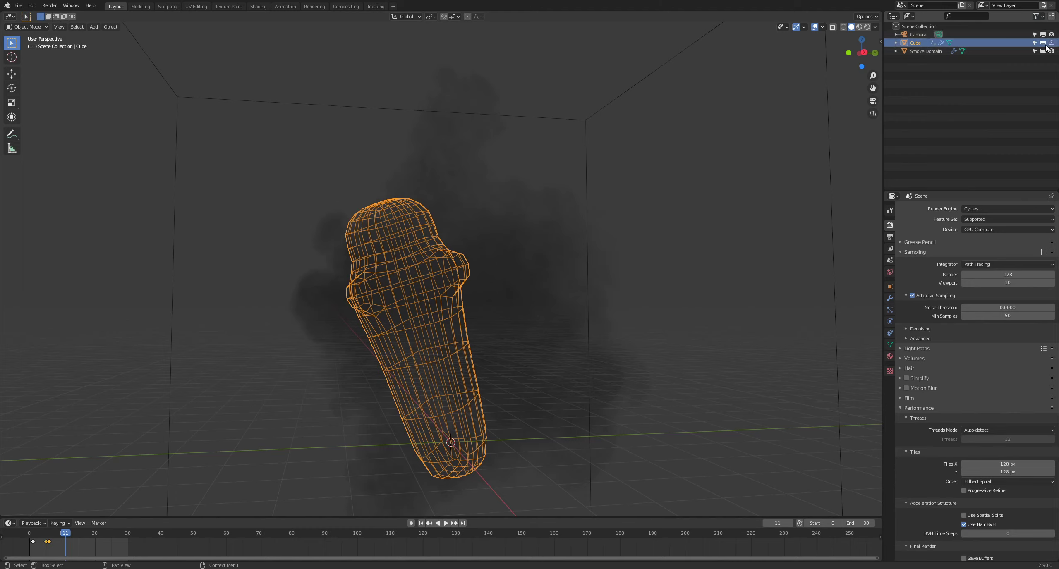
left_click(1043, 43)
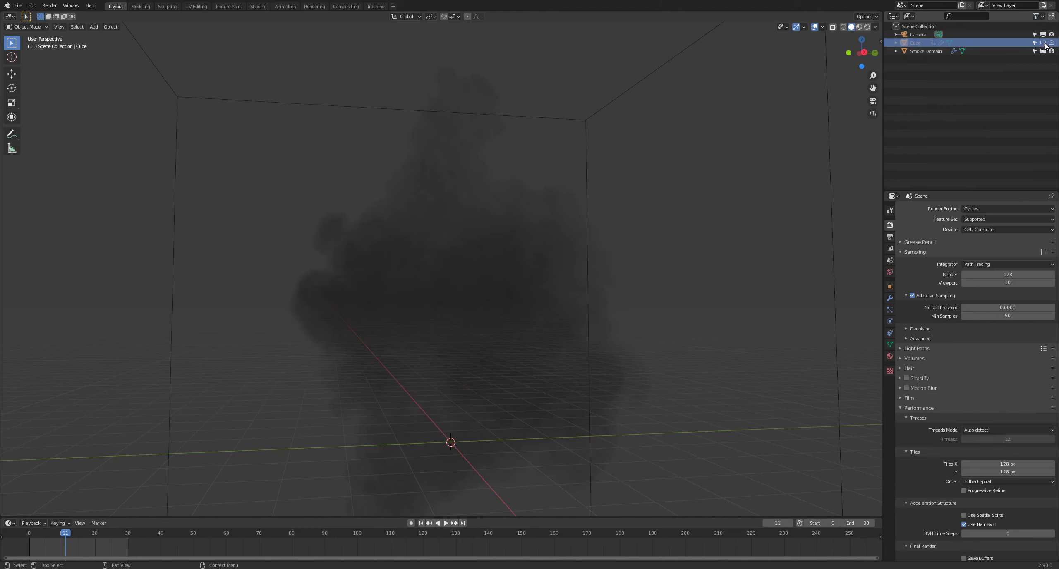
left_click(1043, 42)
Step: Check the camera's view of the smoke and add a Point light at the world origin
middle_click_drag(586, 205, 484, 244)
scroll(565, 215, "down", 6)
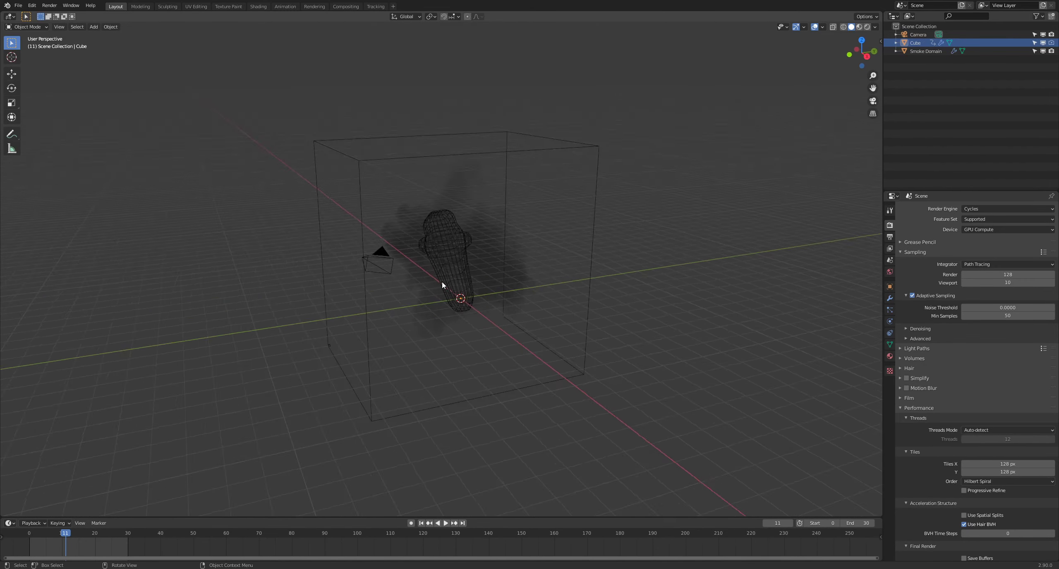
key("KP_0")
key("KP_0")
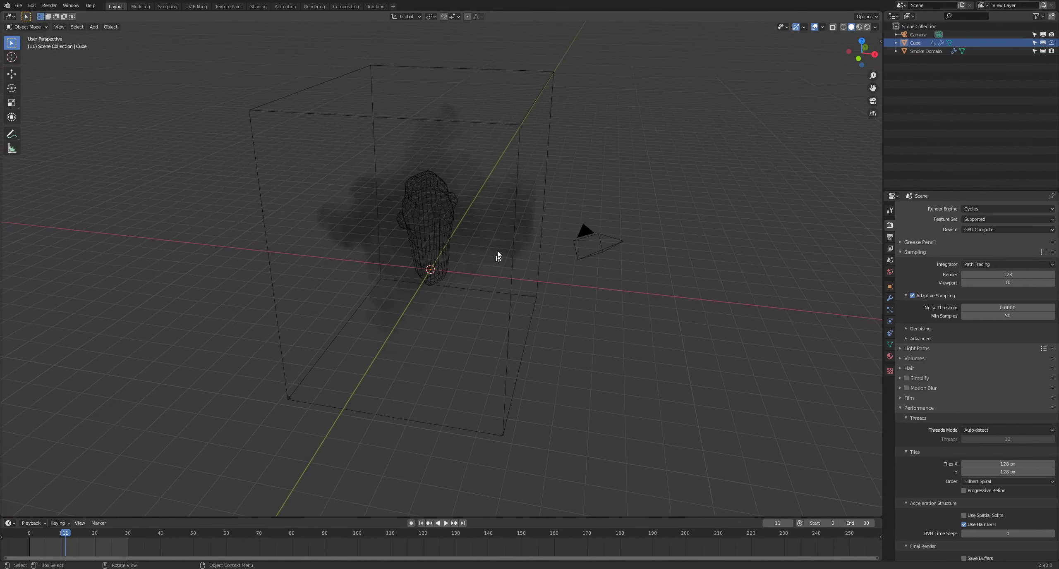
key("shift+a")
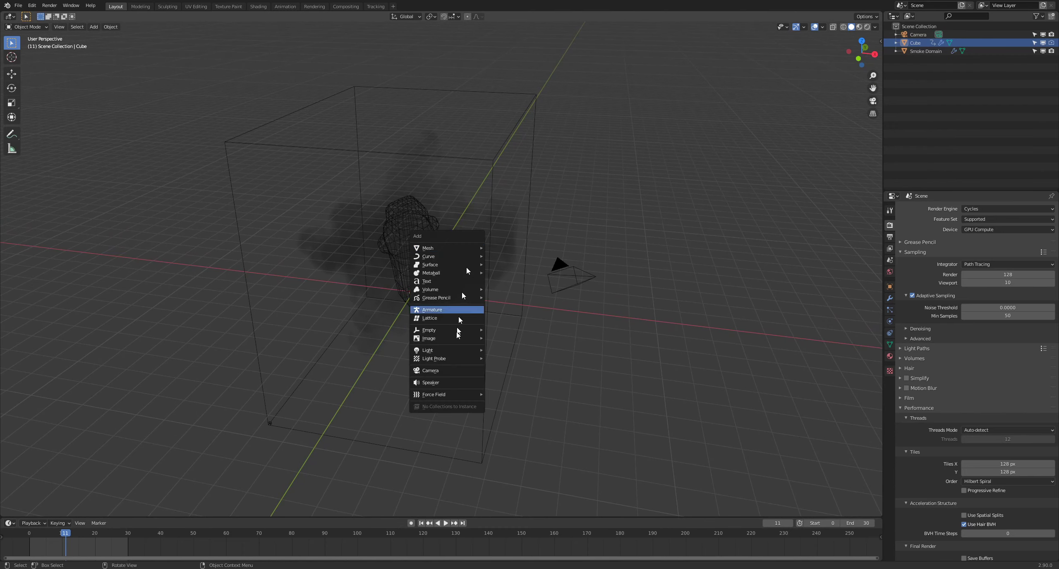
mouse_move(463, 350)
left_click(502, 350)
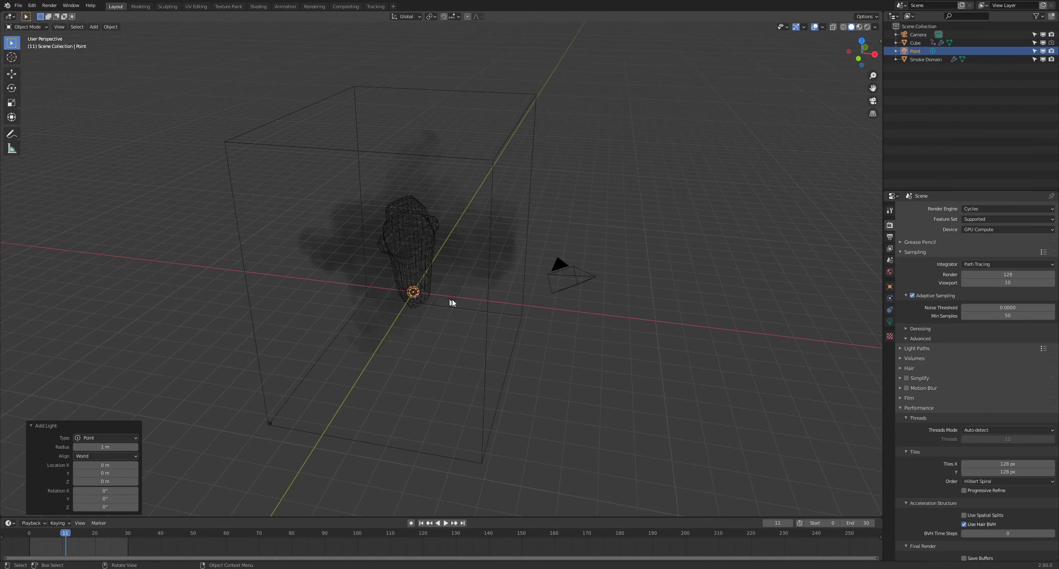
Step: Move the Point light above and behind the figure, near the upper edge of the smoke domain, and show its light settings
key("KP_3")
key("g")
left_click(562, 229)
left_click(890, 322)
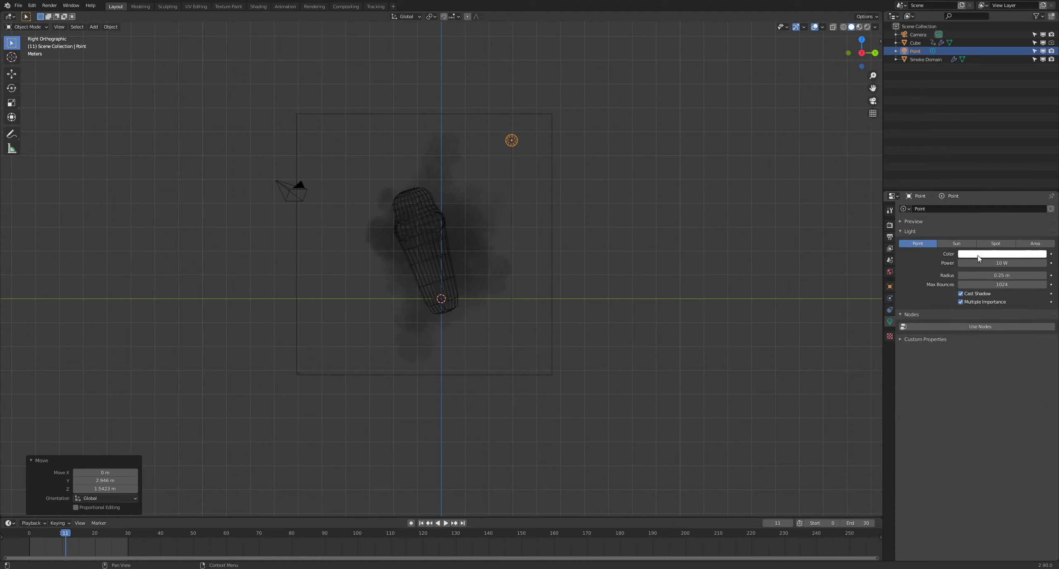
Step: Set the Point light's power to 500 W and increase its radius to about 1.42 m
left_click(980, 263)
type("500")
key("Return")
left_click_drag(997, 275, 1030, 275)
Step: Duplicate the Point light and place the copy lower down on the opposite side of the smoke
middle_click_drag(591, 247, 499, 219)
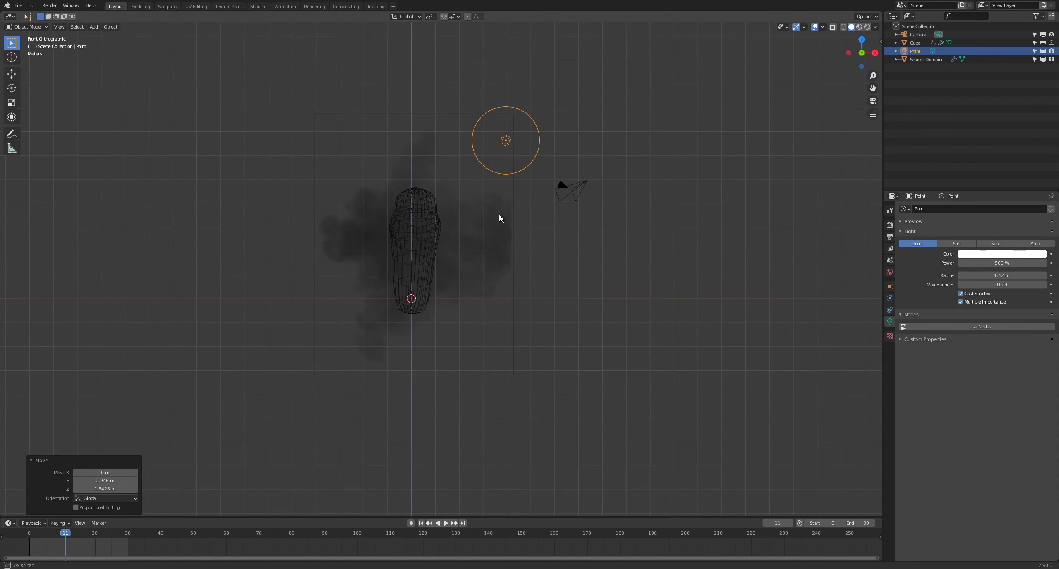
key("shift+d")
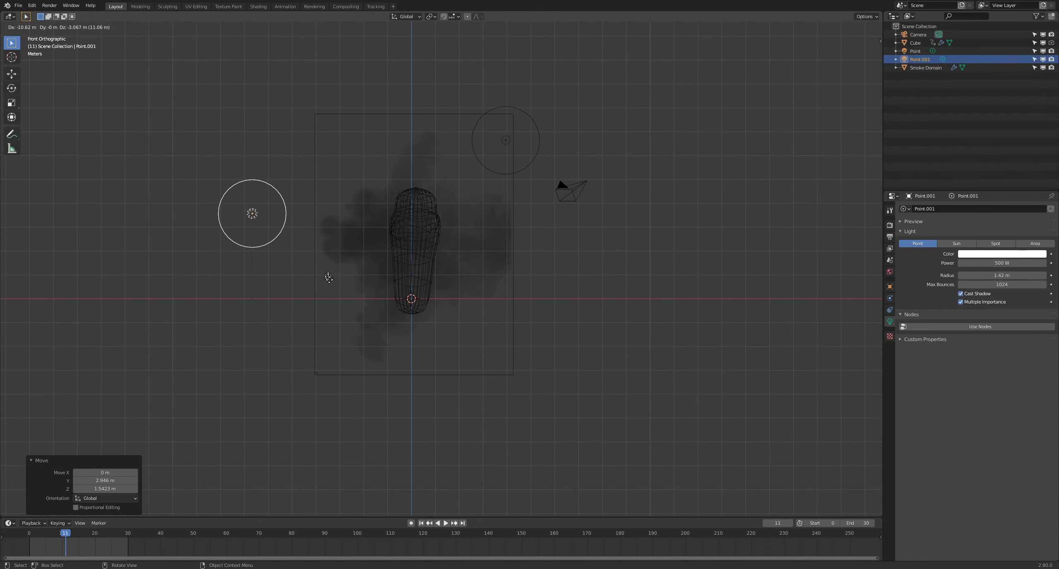
left_click(337, 292)
middle_click_drag(337, 292, 331, 281)
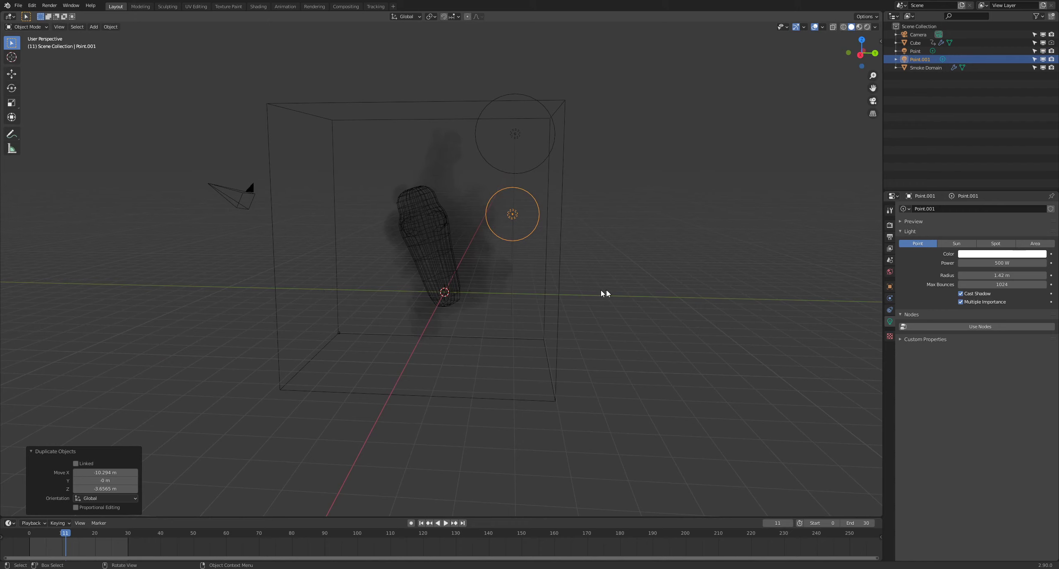
key("g")
left_click(464, 282)
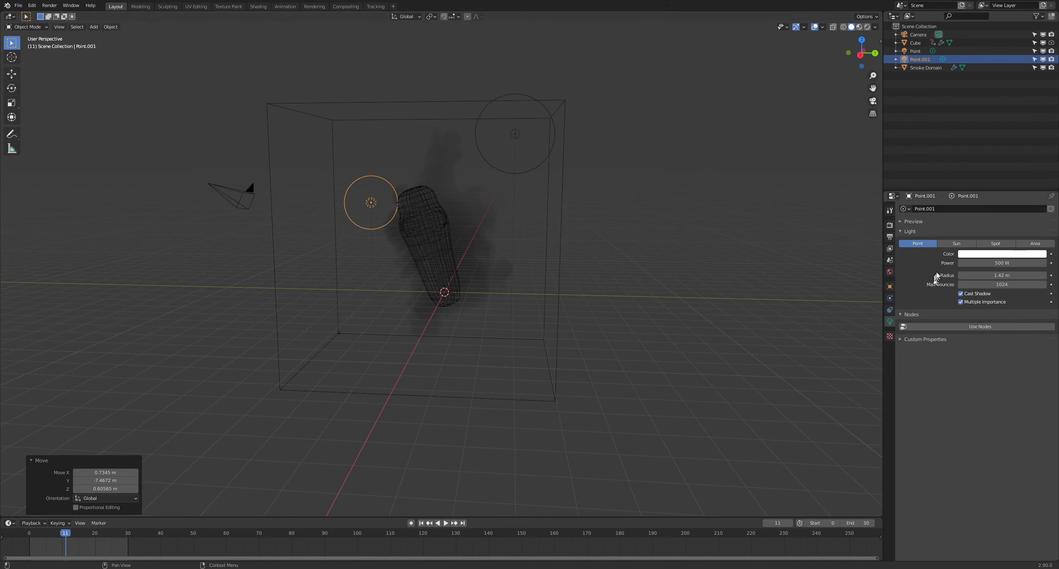
Step: Set the duplicated light's power to 400 W
left_click(999, 264)
type("400")
key("Return")
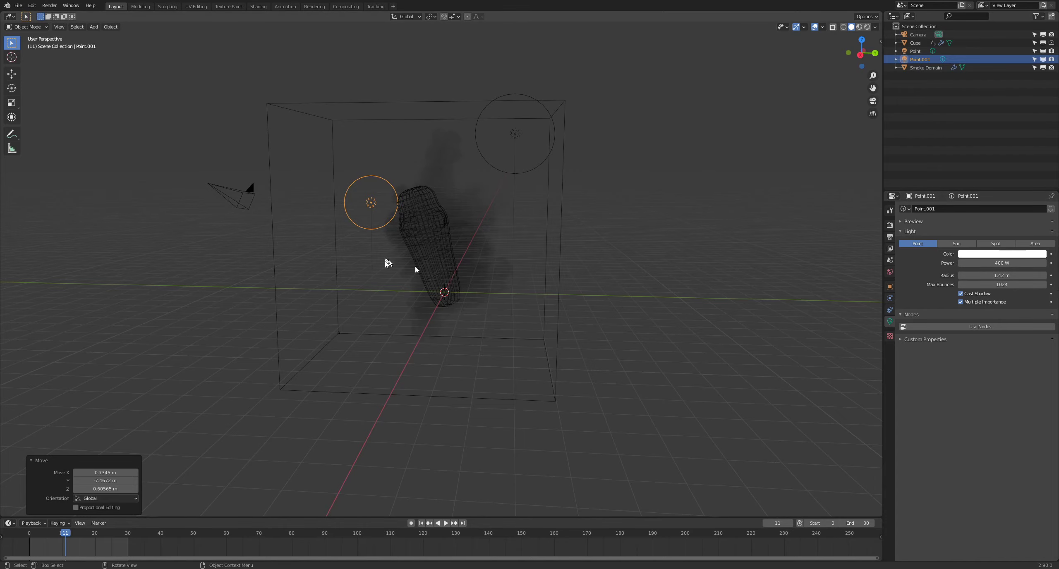
Step: Set the camera's focal length to 24 mm
middle_click_drag(388, 264, 428, 265)
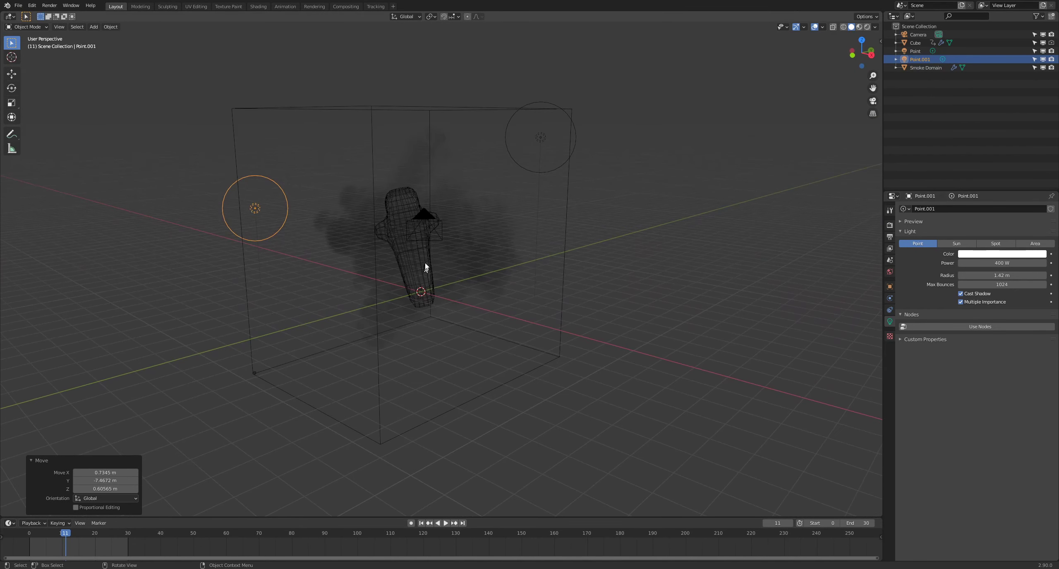
left_click(422, 221)
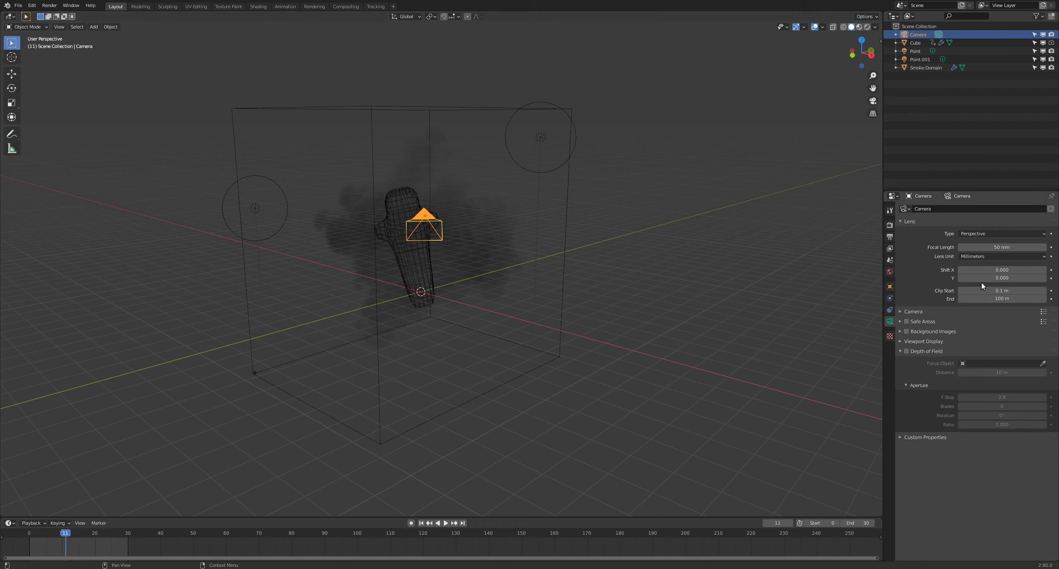
left_click(989, 247)
key("Return")
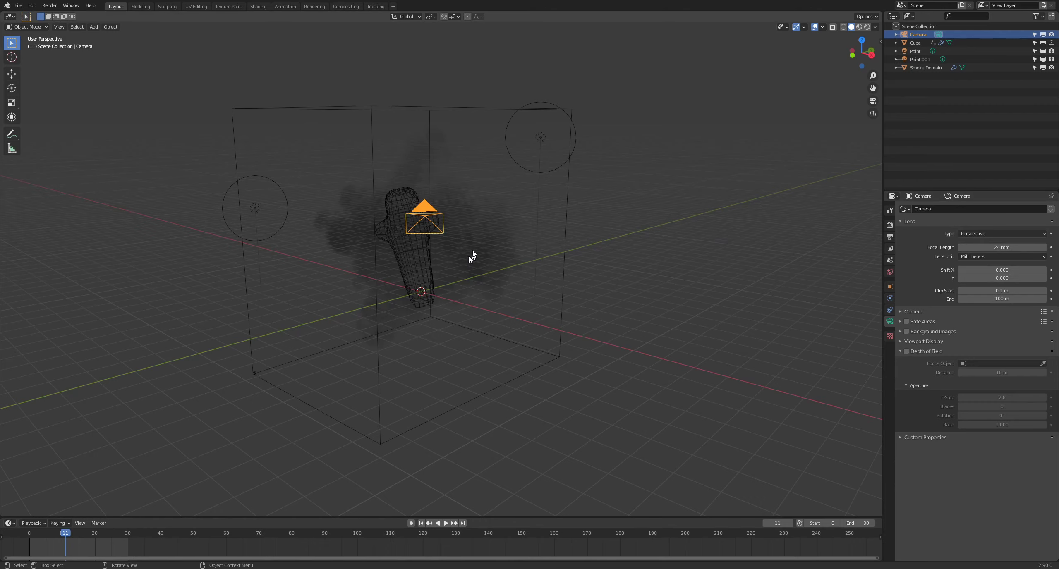
Step: Look through the camera, lock it to the view and reposition it so the whole smoke cloud sits mid-frame, seen along the X axis
key("KP_0")
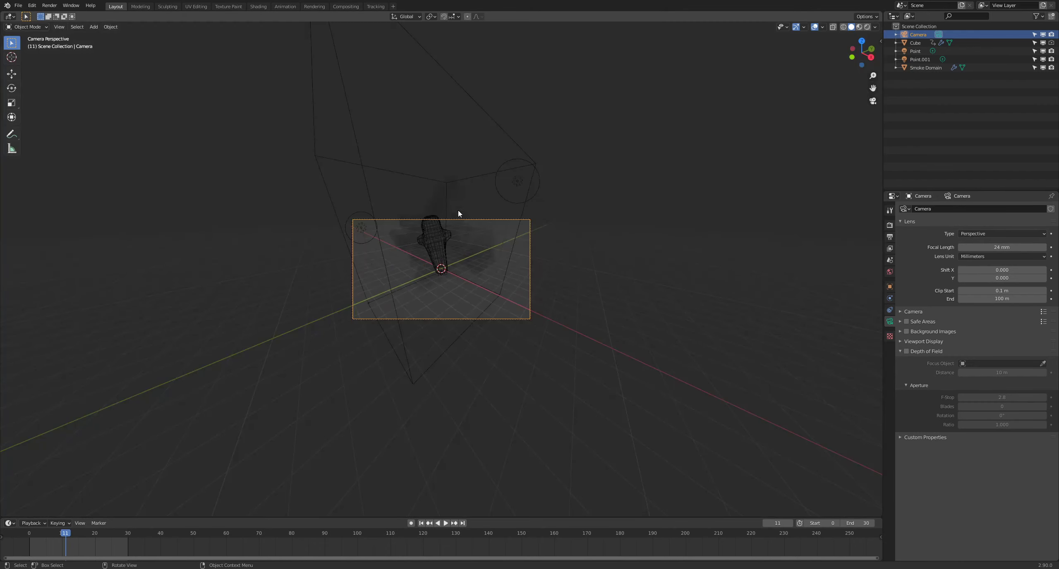
key("q")
key("q")
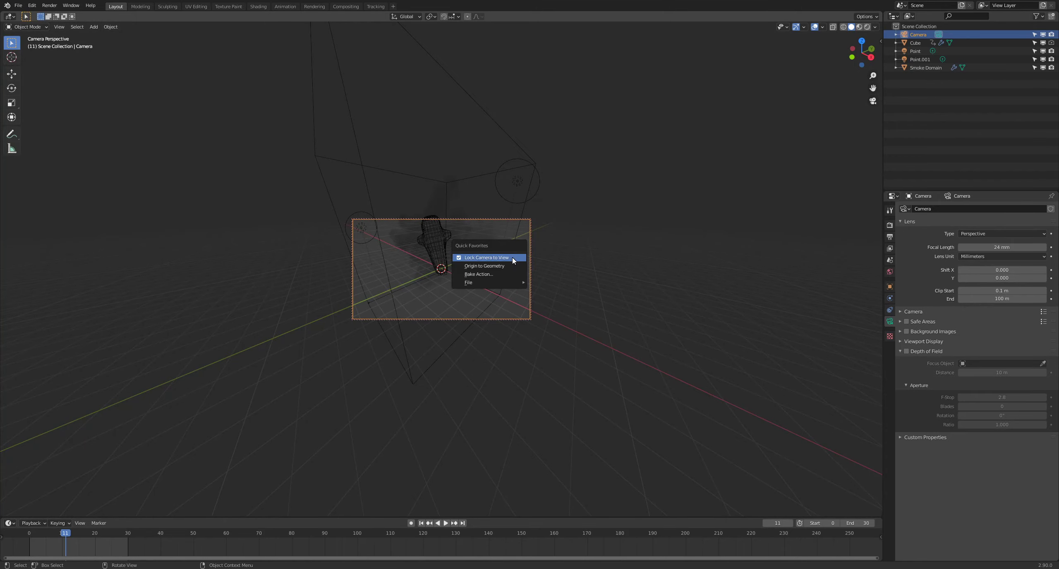
key("Escape")
scroll(516, 260, "up", 6)
key("q")
left_click(457, 227)
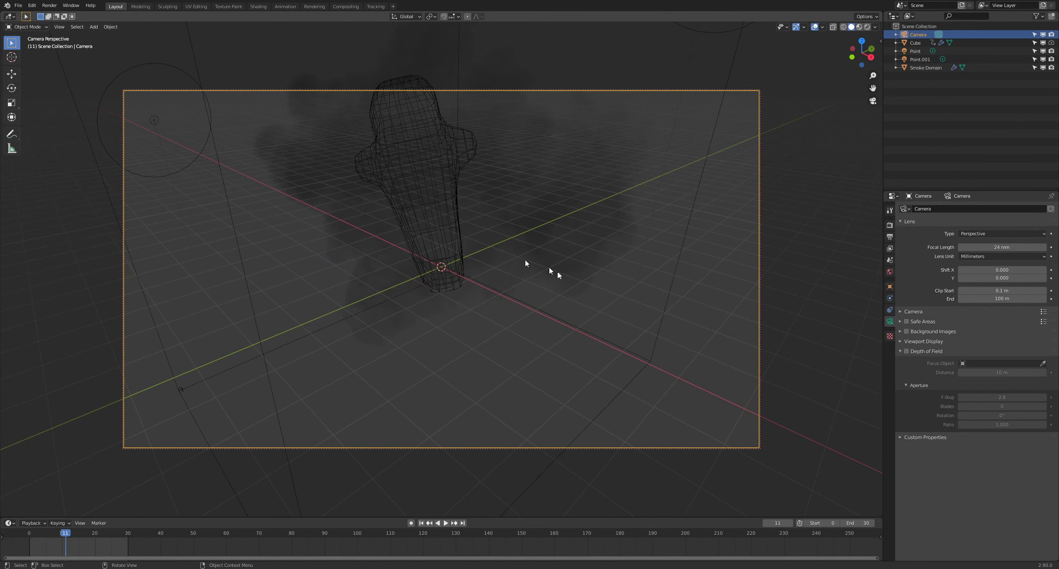
middle_click_drag(526, 265, 442, 243)
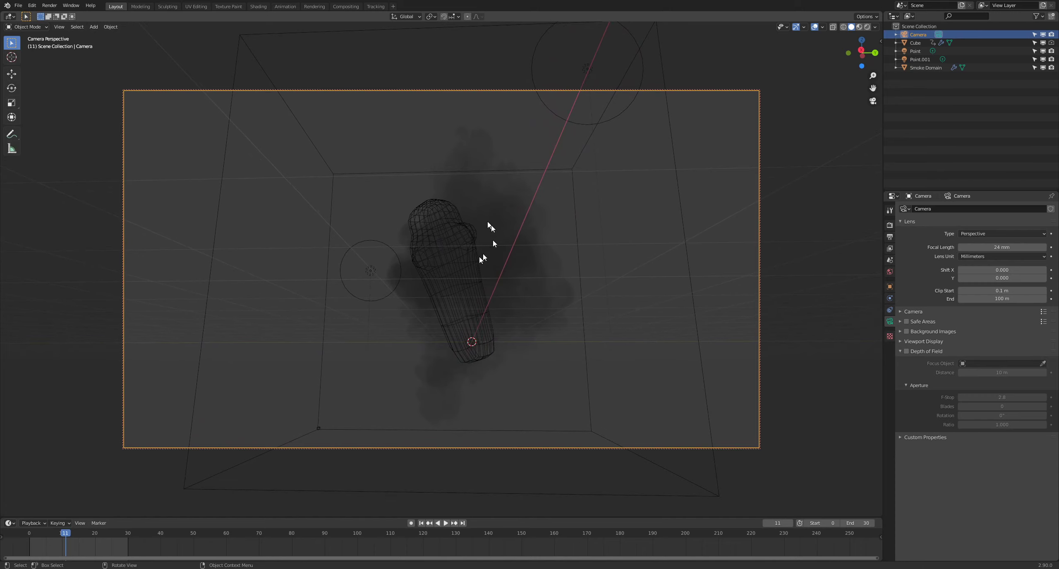
Step: Preview the camera's view of the smoke with a viewport render and close the preview
right_click(529, 327)
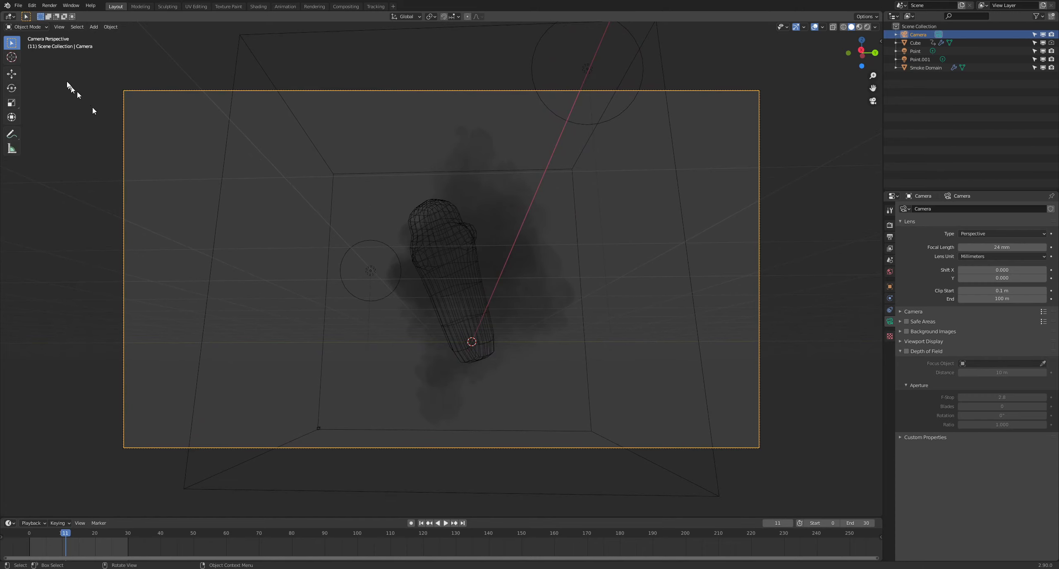
left_click(59, 26)
left_click(93, 172)
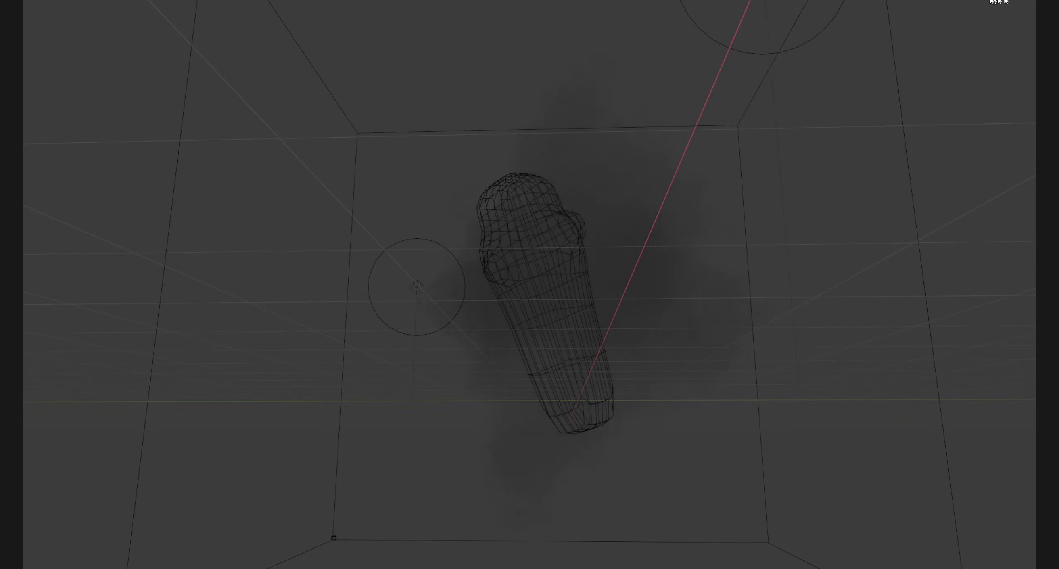
left_click(972, 24)
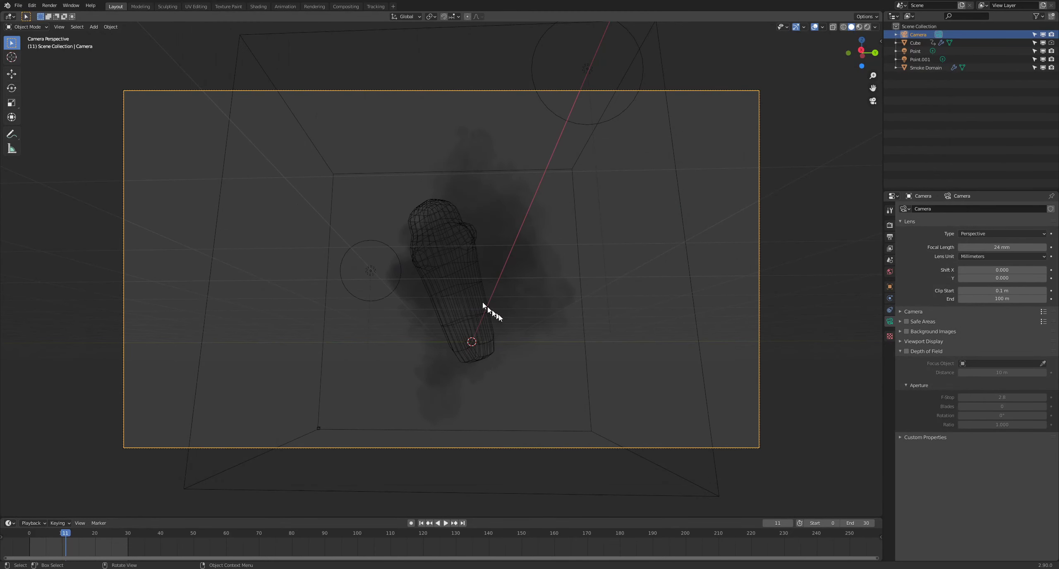
left_click(445, 242)
key("g")
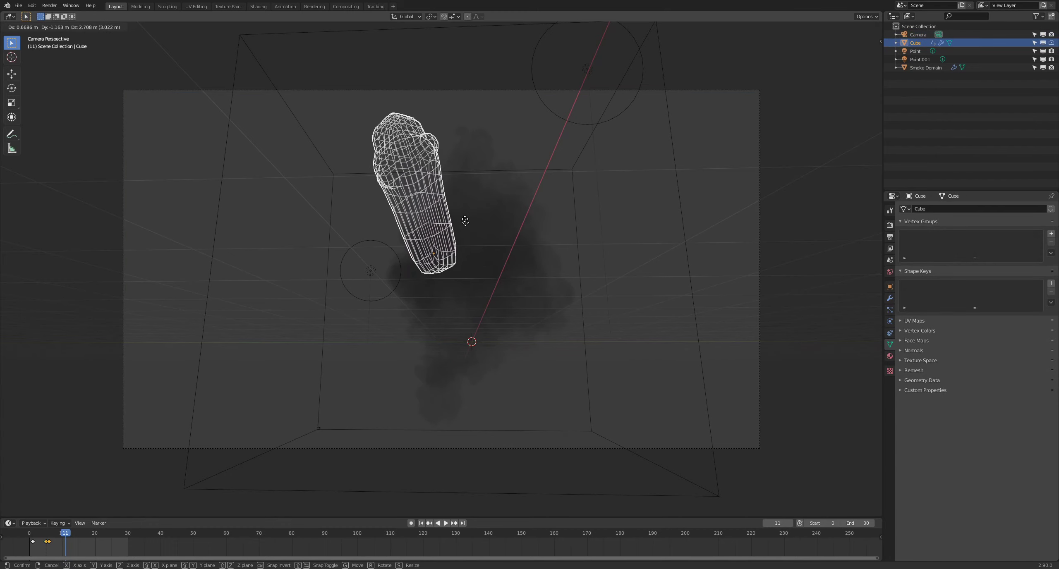
left_click(526, 329)
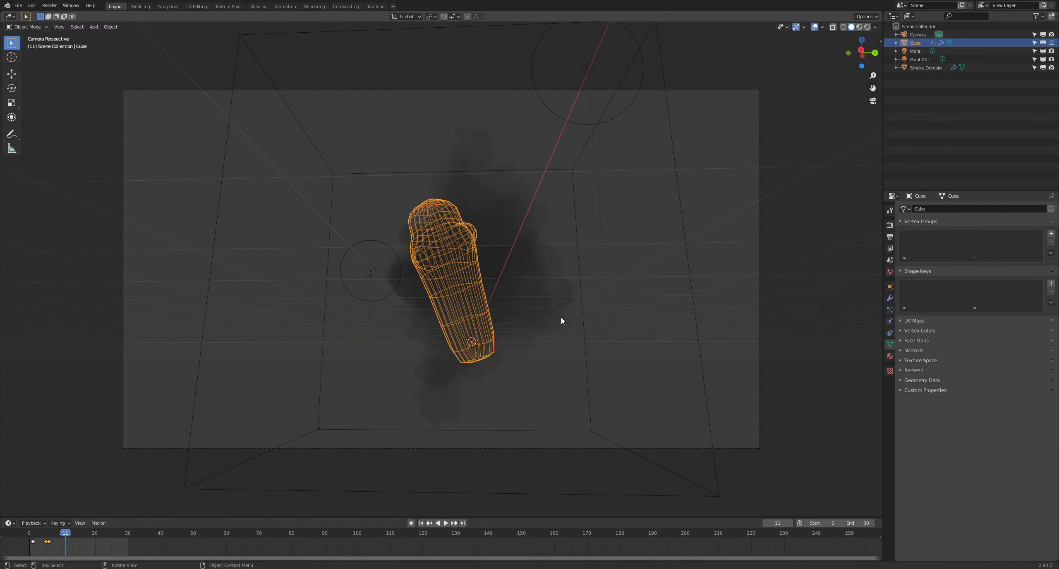
Step: Enable a transparent film background in the render settings
key("KP_0")
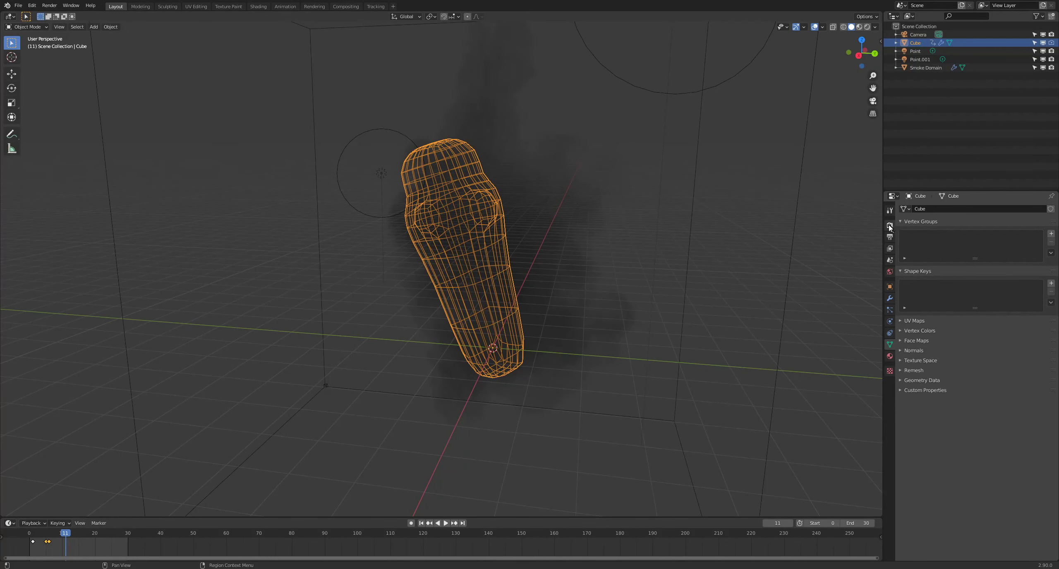
left_click(889, 225)
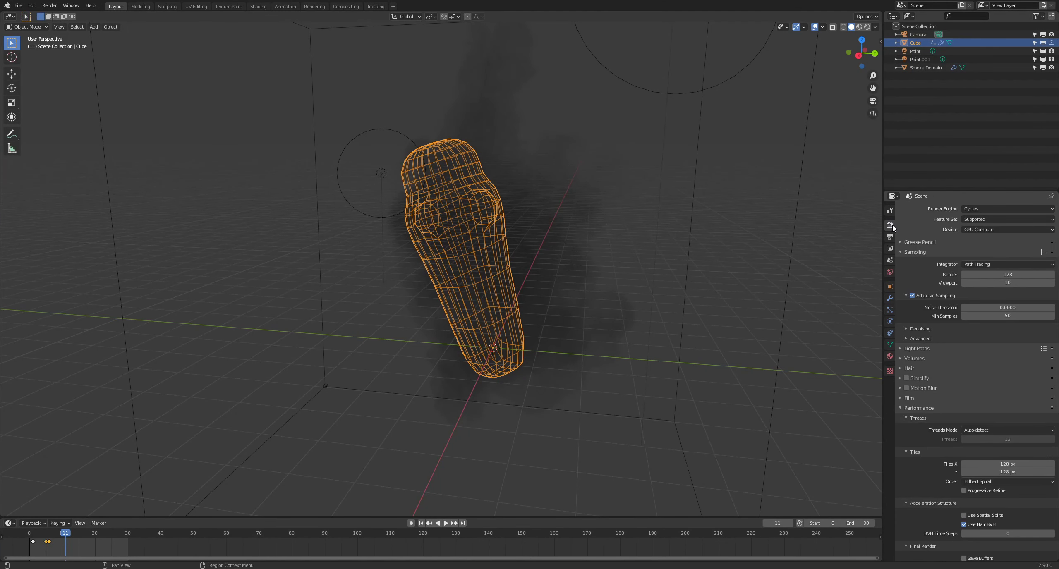
scroll(937, 288, "down", 5)
left_click(903, 321)
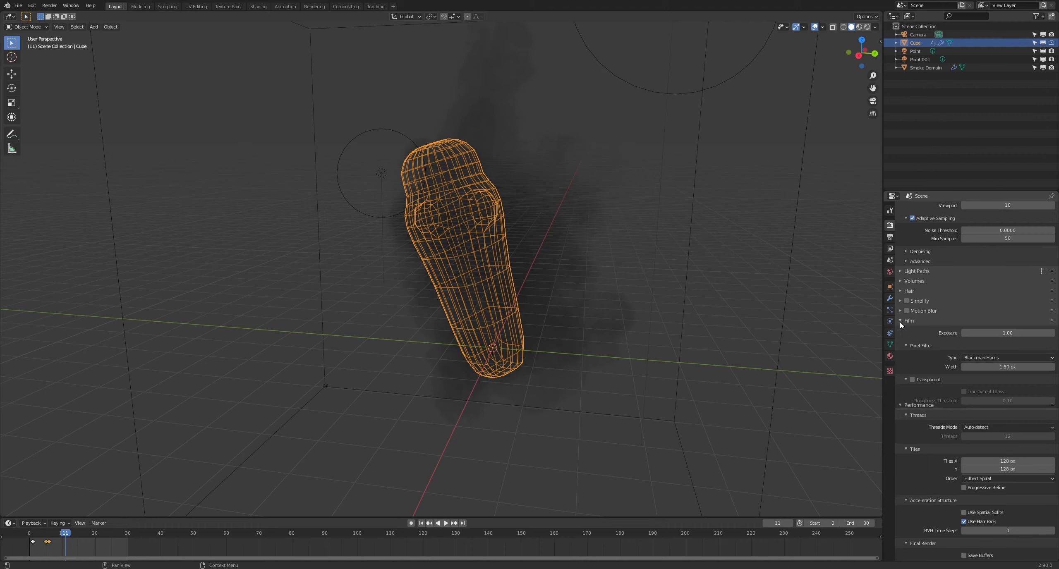
left_click(912, 380)
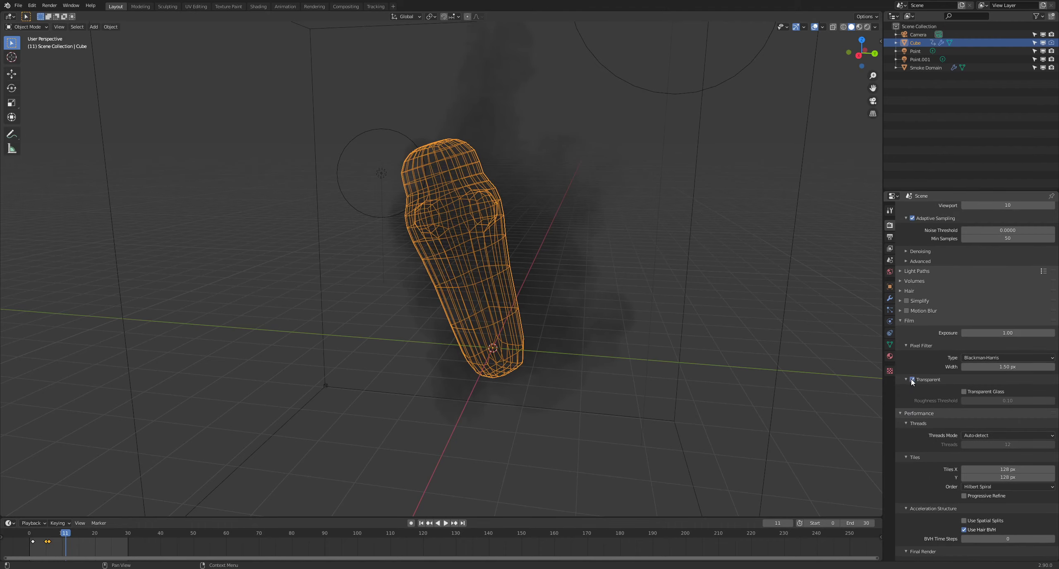
Step: Include the Denoising Data pass in the view layer and open the compositing node setup
middle_click_drag(538, 368, 568, 318)
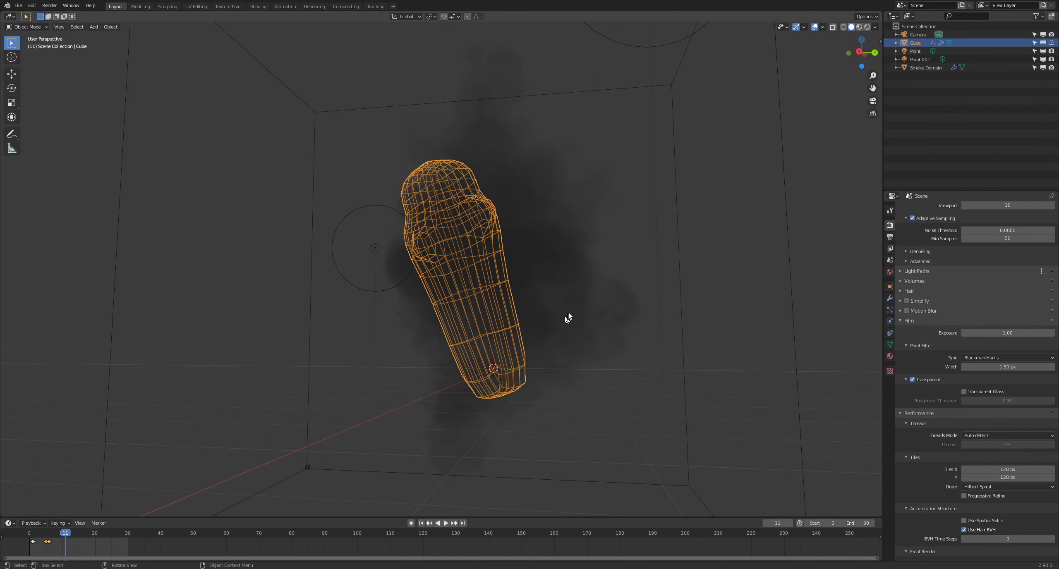
left_click(890, 248)
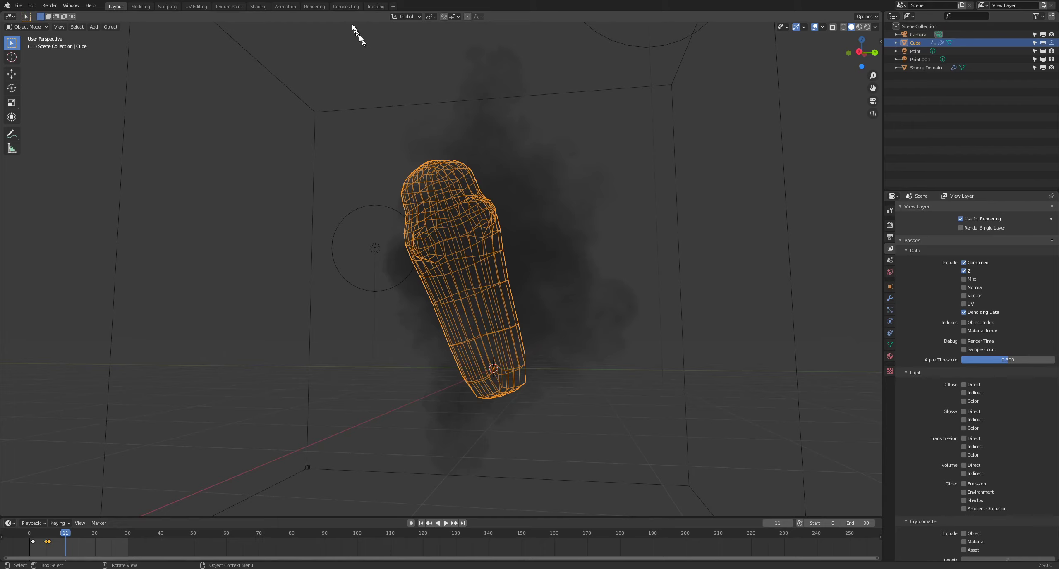
left_click(347, 7)
scroll(488, 323, "up", 5)
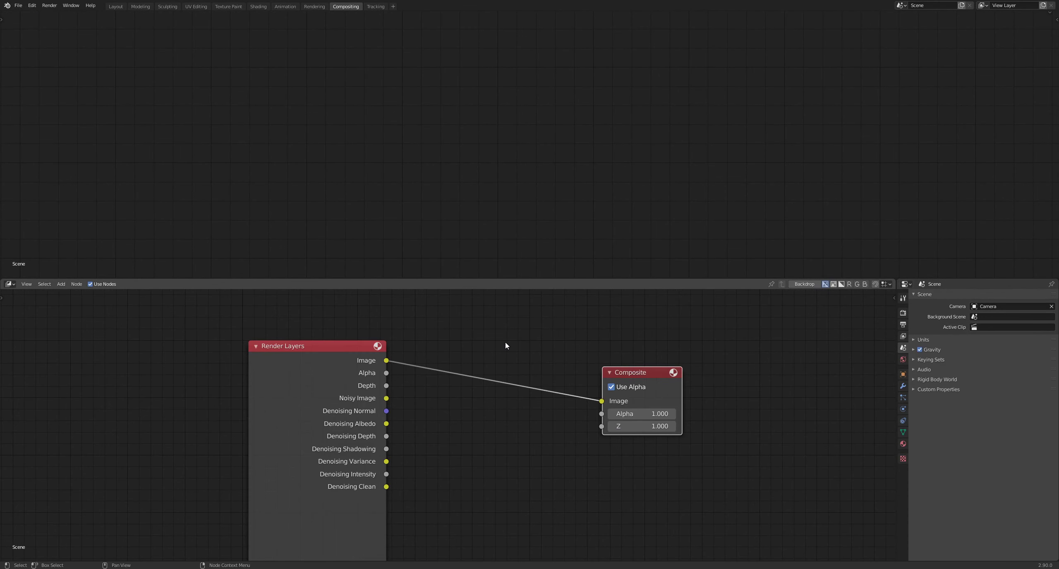
Step: Insert a Denoise node between Render Layers and Composite, and link Denoising Normal and Denoising Albedo to its Normal and Albedo inputs
key("shift+a")
type("denois")
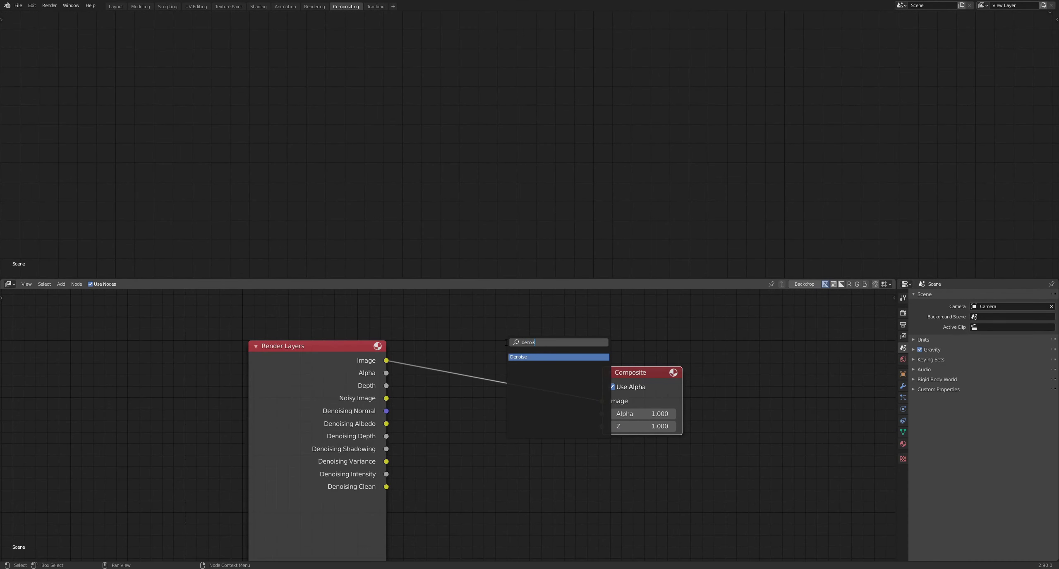
key("Return")
left_click(476, 363)
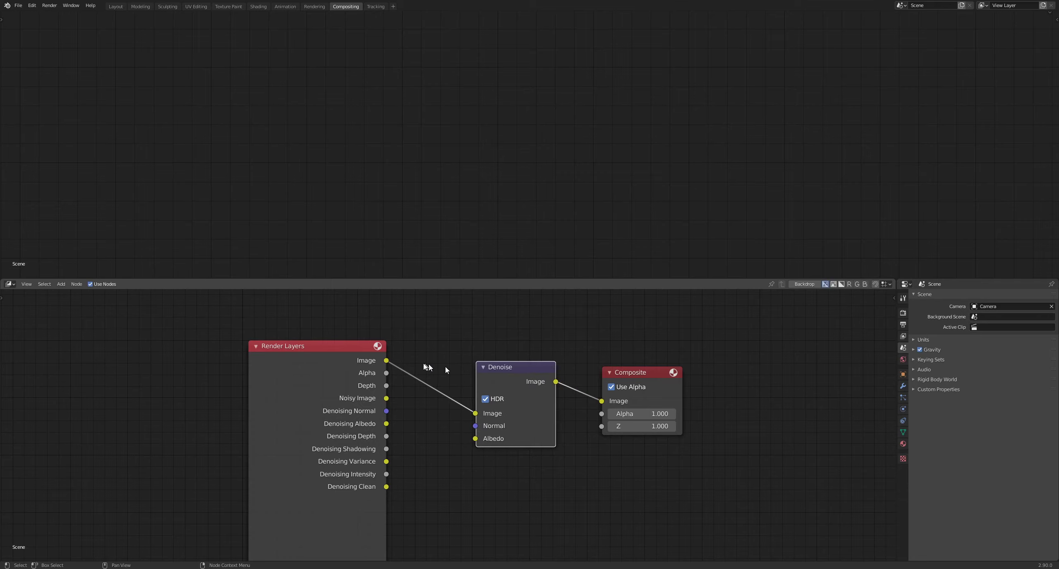
left_click_drag(386, 411, 476, 425)
left_click_drag(387, 424, 475, 439)
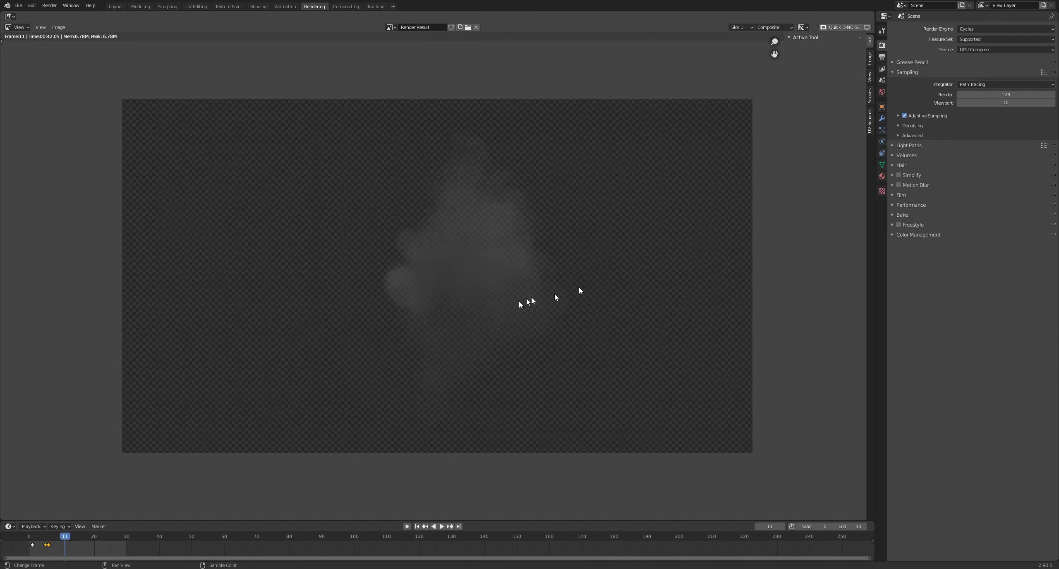
Step: Examine the rendered smoke at frame 11 closely, checking its density, brightness and edges against the transparent background
scroll(520, 304, "up", 3)
scroll(501, 312, "down", 4)
scroll(500, 312, "up", 6)
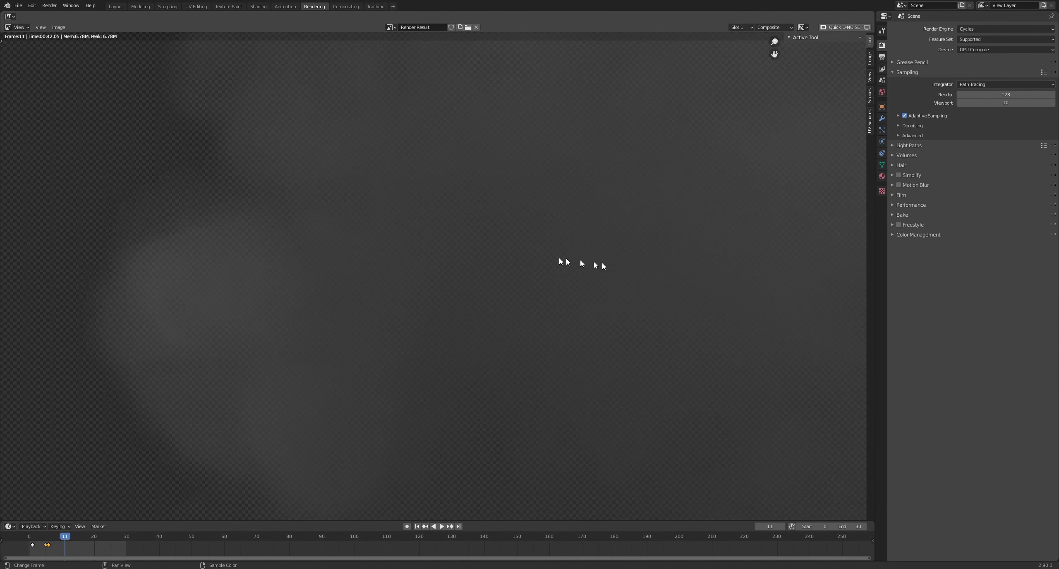
scroll(579, 260, "down", 10)
scroll(556, 281, "up", 5)
scroll(539, 272, "up", 3)
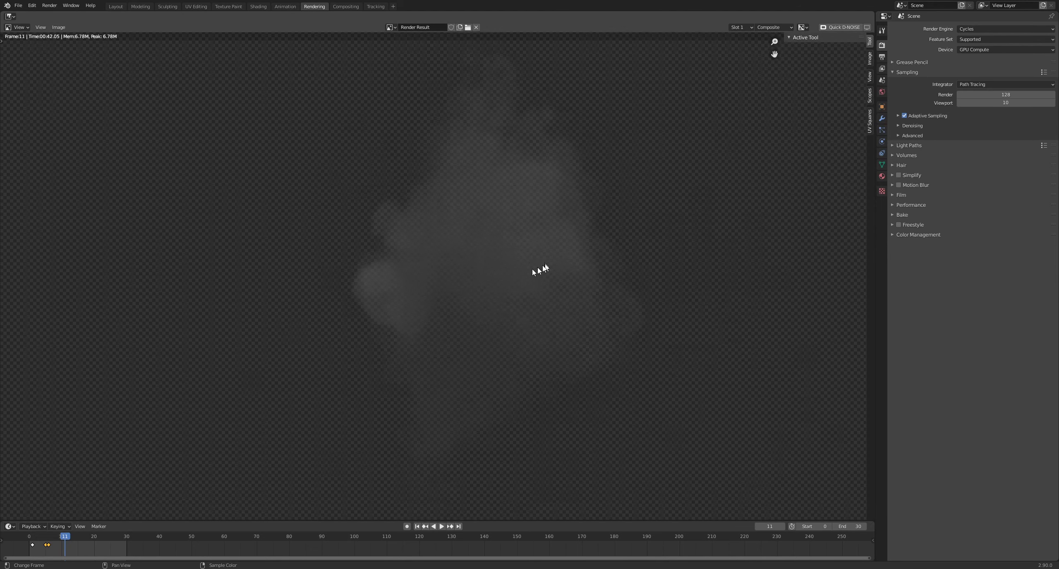
scroll(506, 279, "down", 7)
scroll(496, 284, "up", 4)
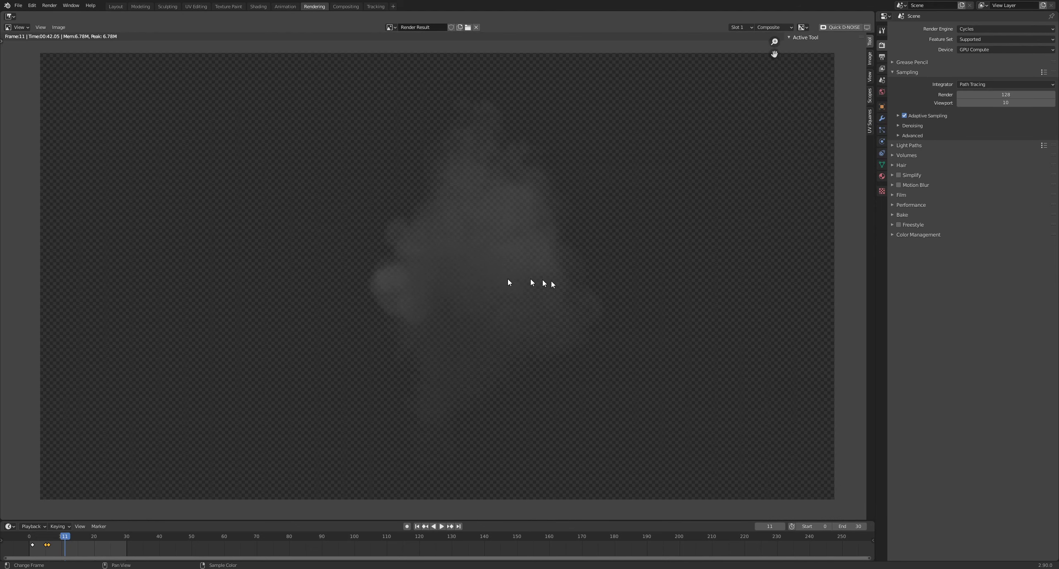
scroll(575, 302, "down", 4)
scroll(520, 305, "up", 6)
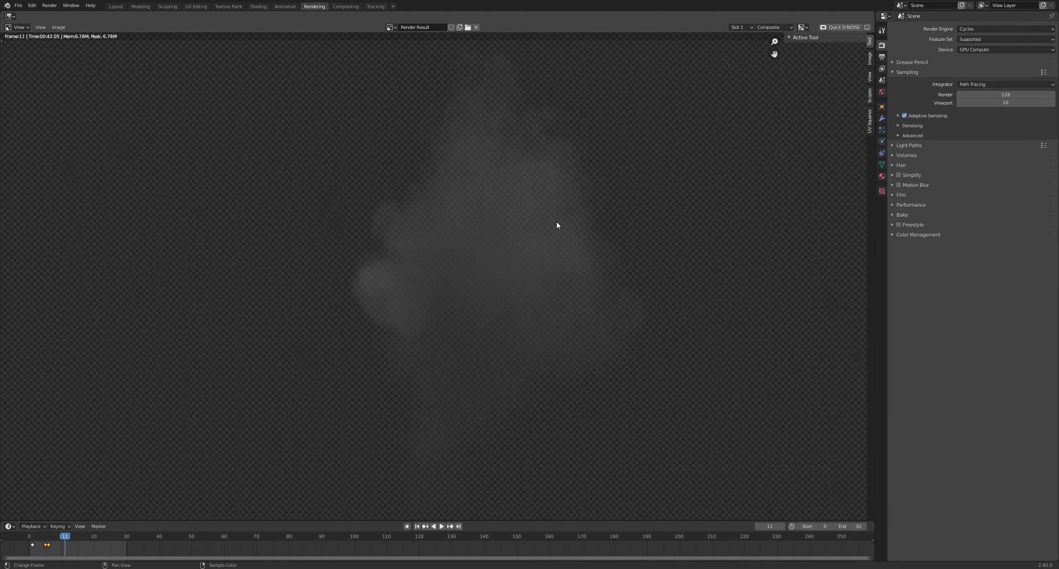
scroll(557, 226, "down", 3)
scroll(508, 272, "up", 4)
scroll(517, 265, "down", 3)
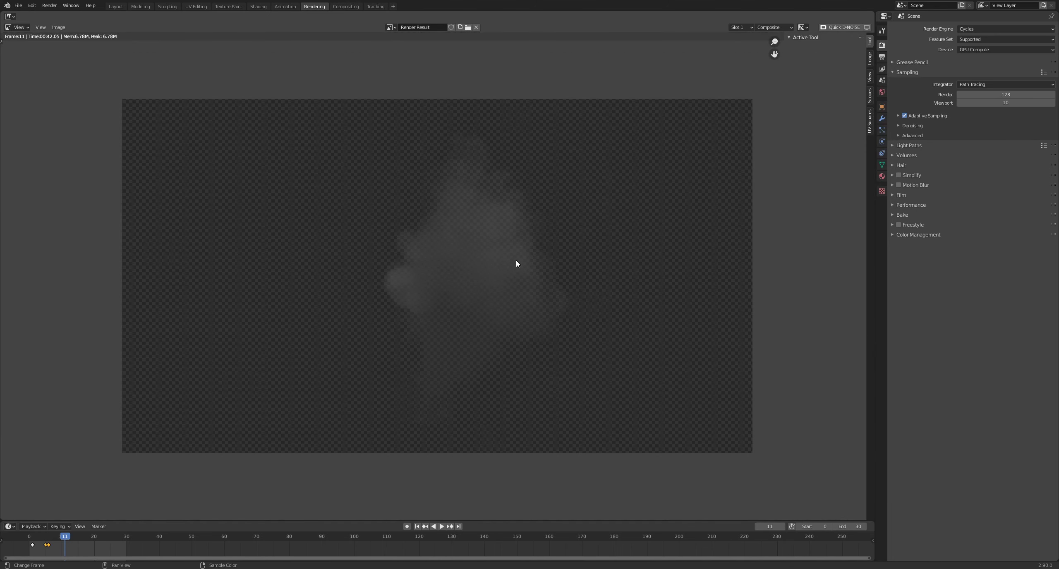
scroll(516, 263, "up", 1)
scroll(393, 166, "down", 2)
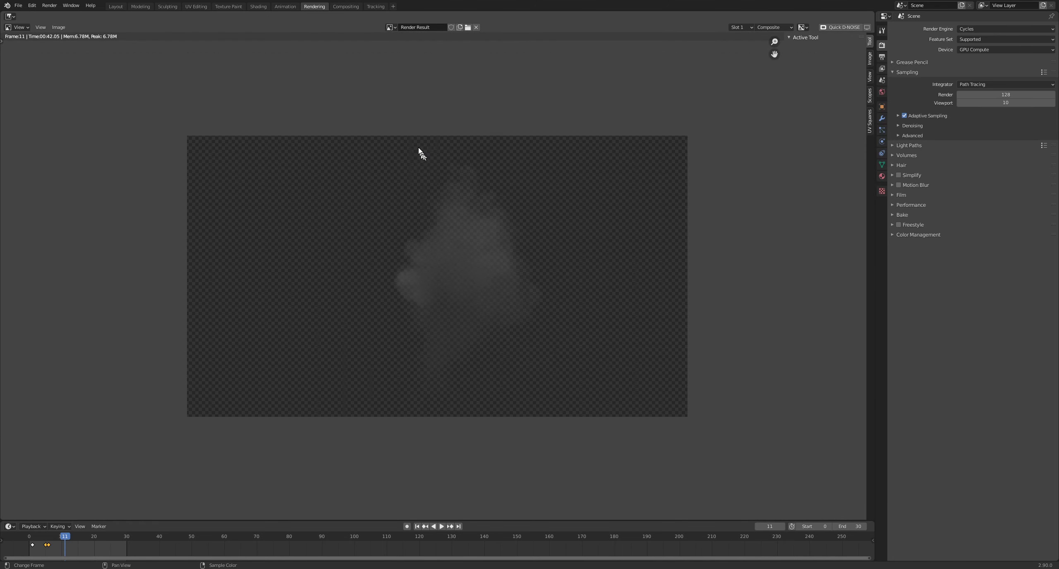
Step: In the Shading workspace, preview the render and raise the Principled Volume density of the Smoke Domain material to 18.1
left_click(259, 7)
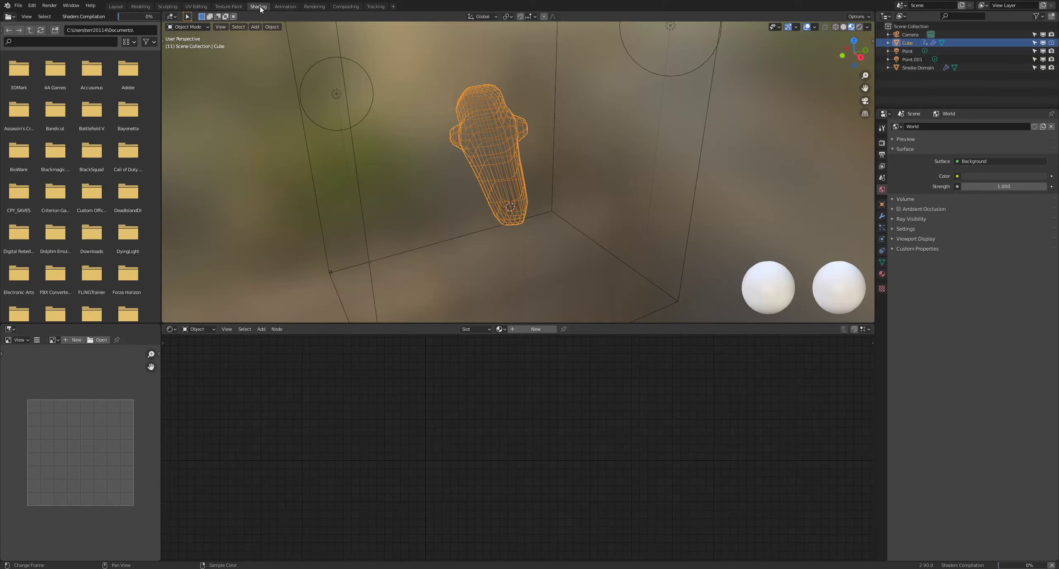
key("z")
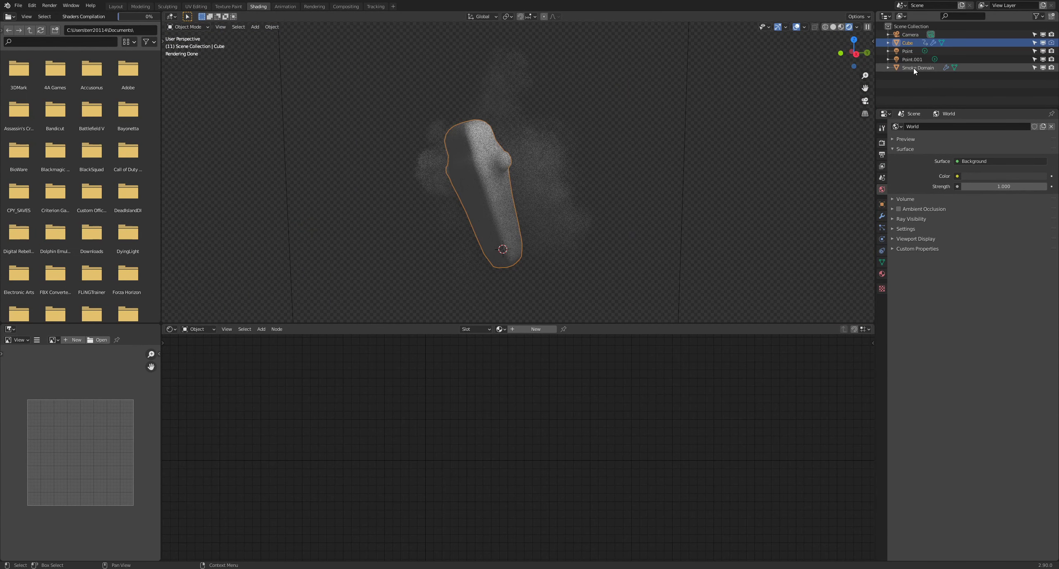
left_click(913, 68)
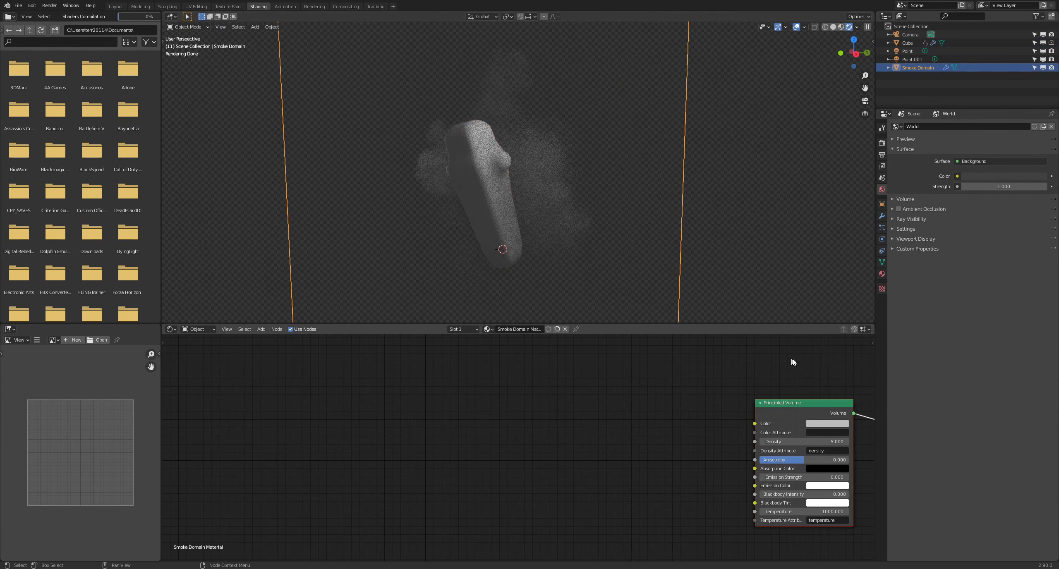
middle_click_drag(792, 363, 541, 397)
scroll(575, 409, "up", 3)
scroll(682, 393, "up", 1)
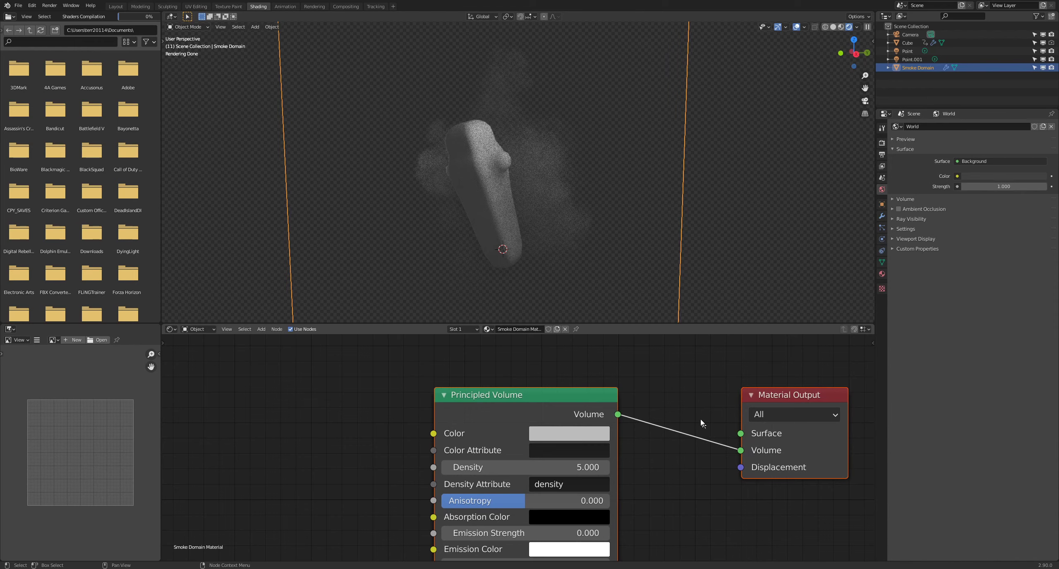
scroll(702, 422, "down", 2)
scroll(523, 449, "up", 4)
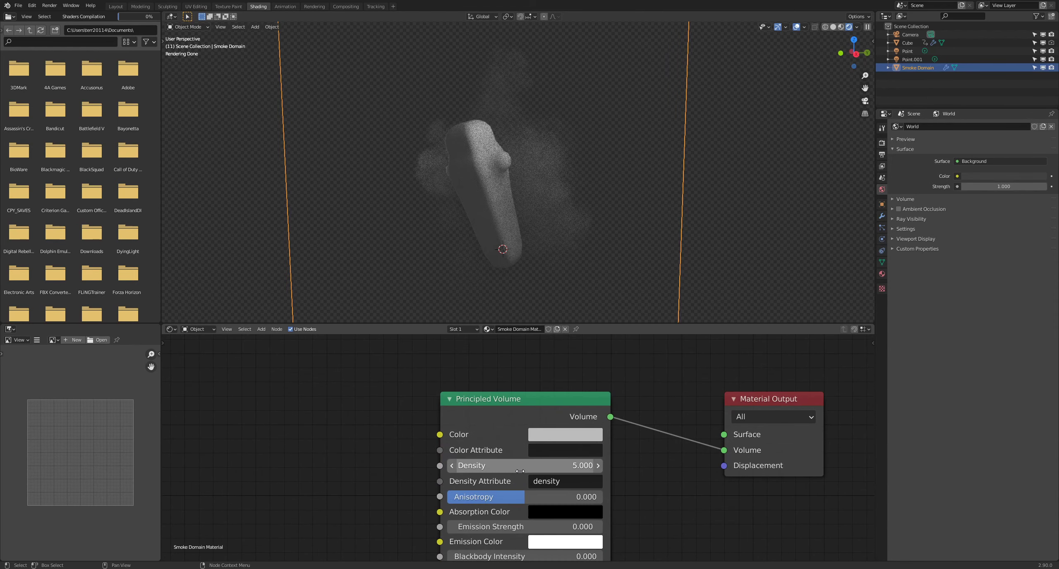
left_click_drag(478, 474, 880, 475)
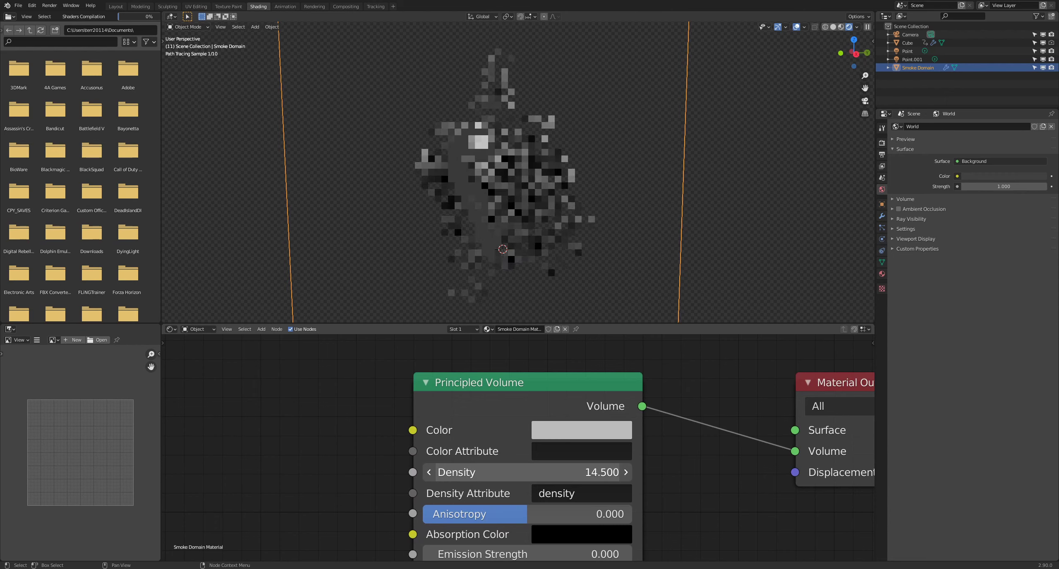
left_click_drag(879, 474, 959, 474)
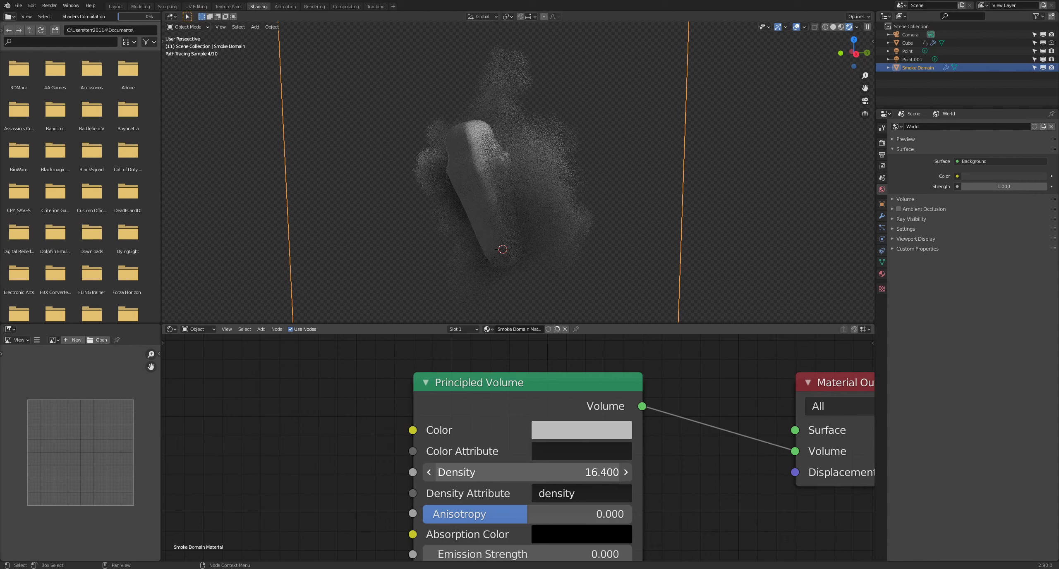
left_click_drag(483, 474, 509, 474)
key("shift+z")
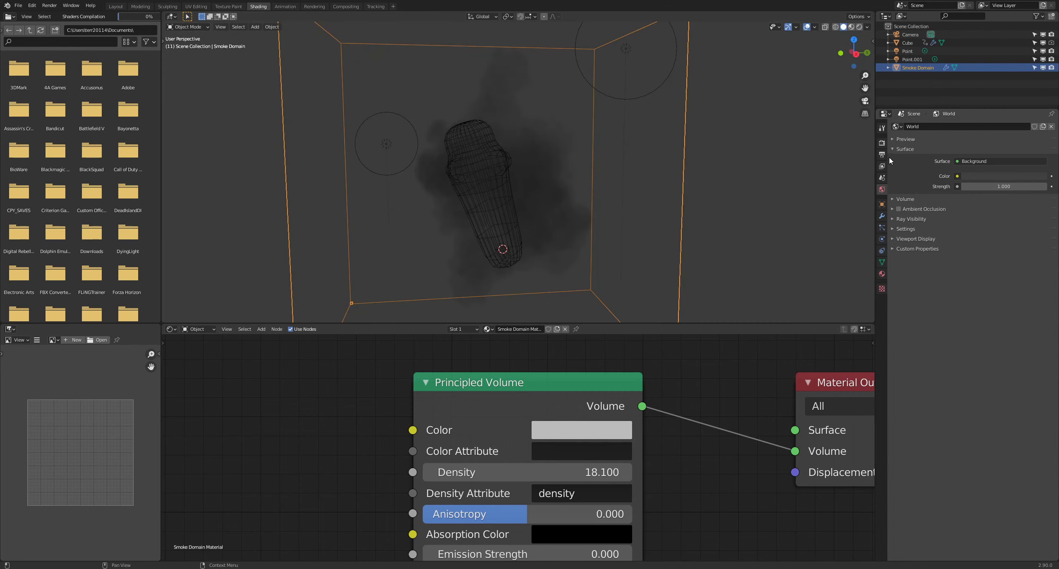
Step: Review the output path and PNG RGBA settings, leaving the output folder unchanged, and bring up the render commands
left_click(883, 155)
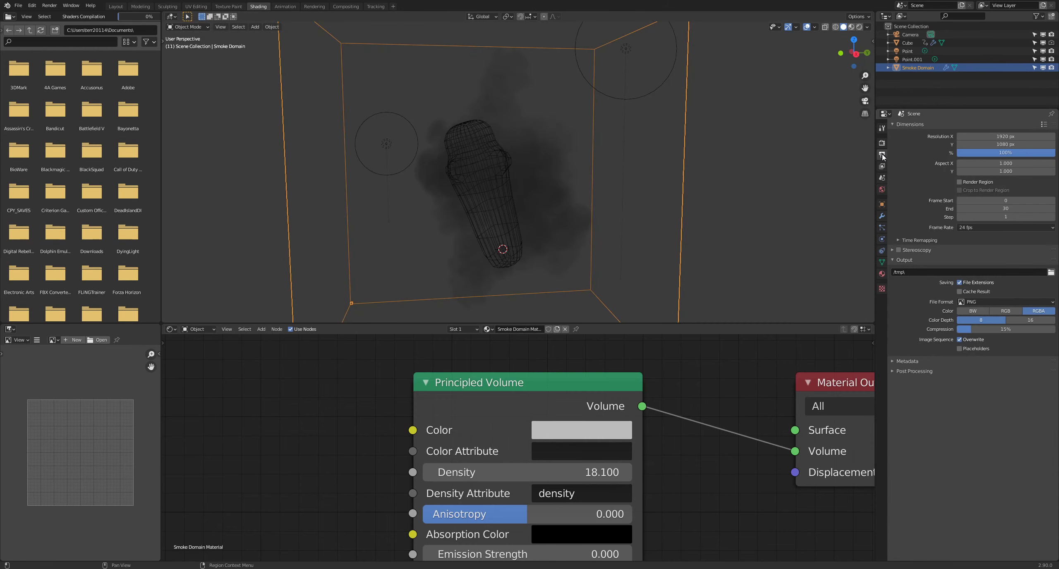
left_click(1051, 272)
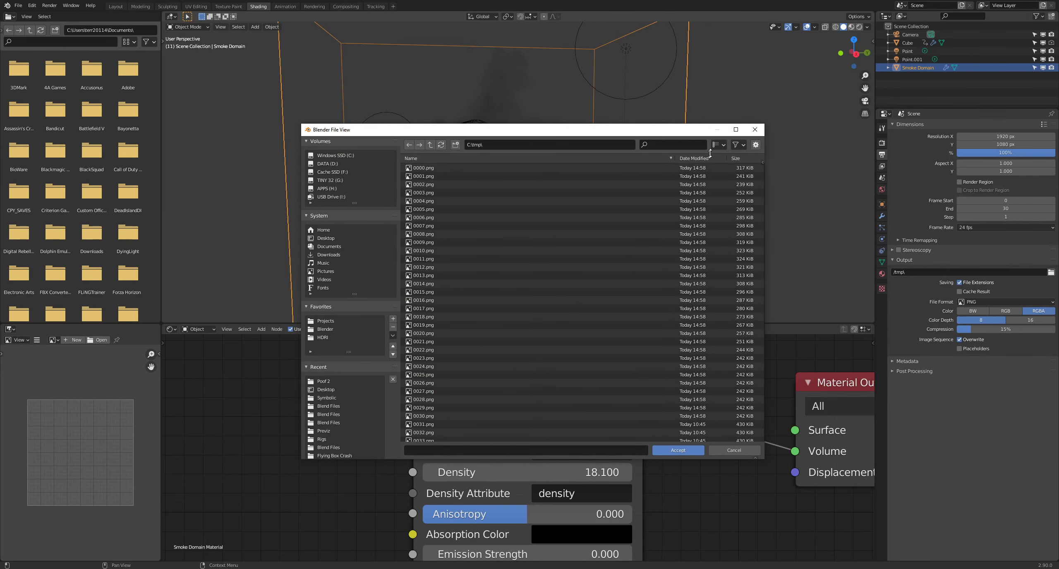
left_click(755, 130)
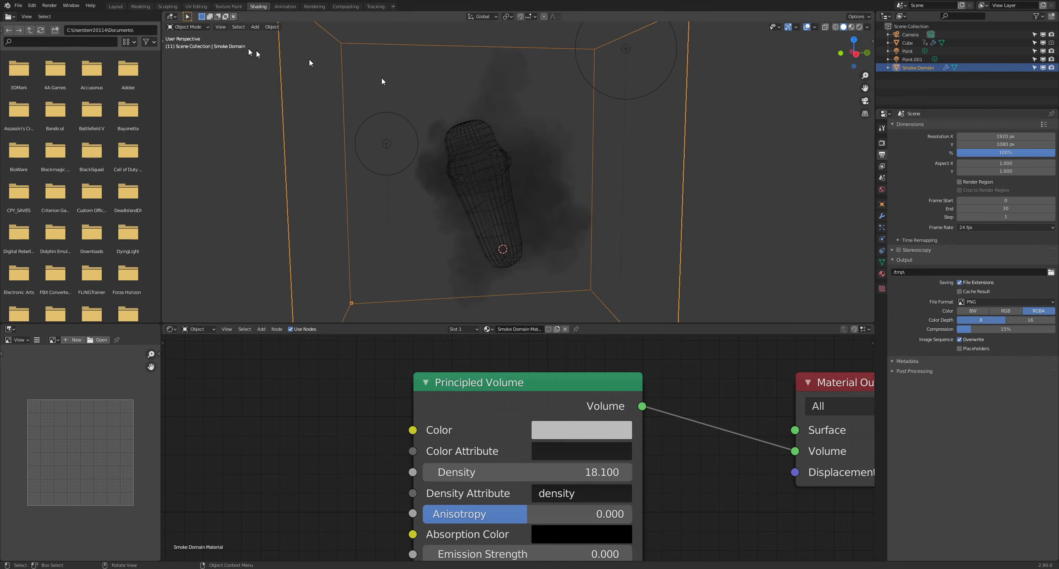
left_click(50, 6)
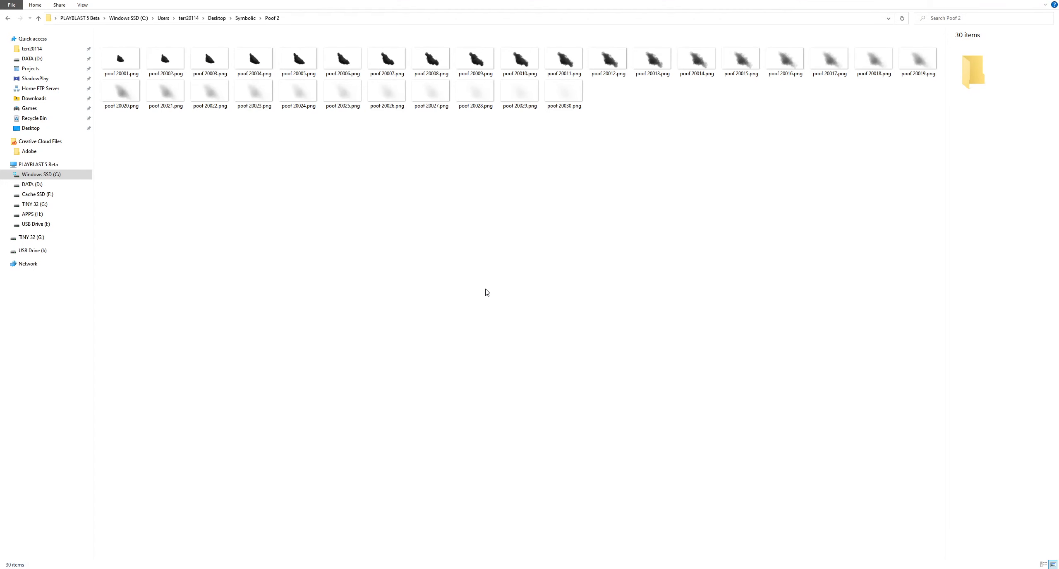
Step: Examine the rendered smoke PNG sequence in the Poof 2 folder at several thumbnail sizes
left_click(124, 62)
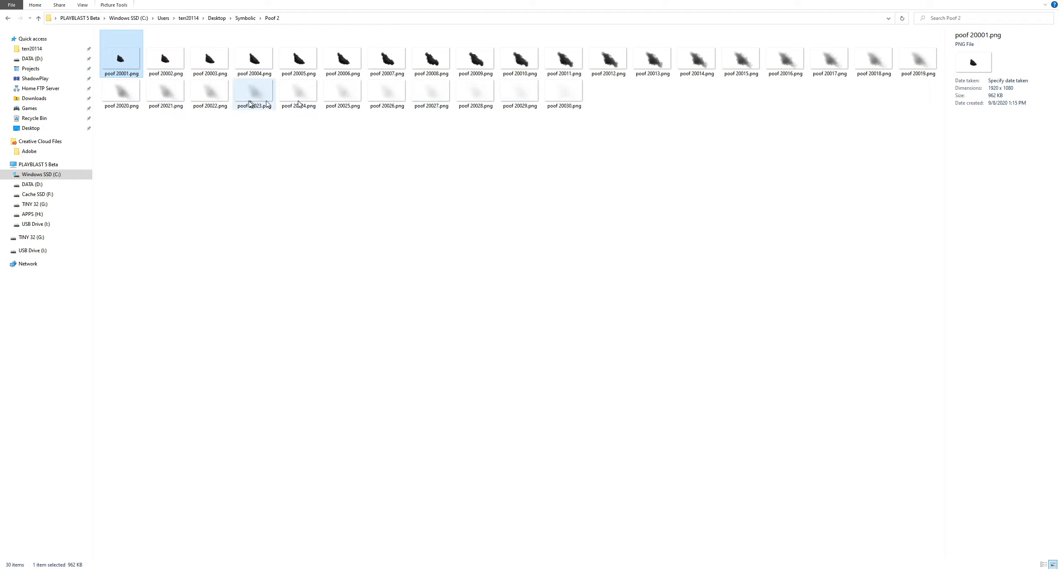
scroll(251, 105, "up", 2, "ctrl")
scroll(256, 102, "up", 1, "ctrl")
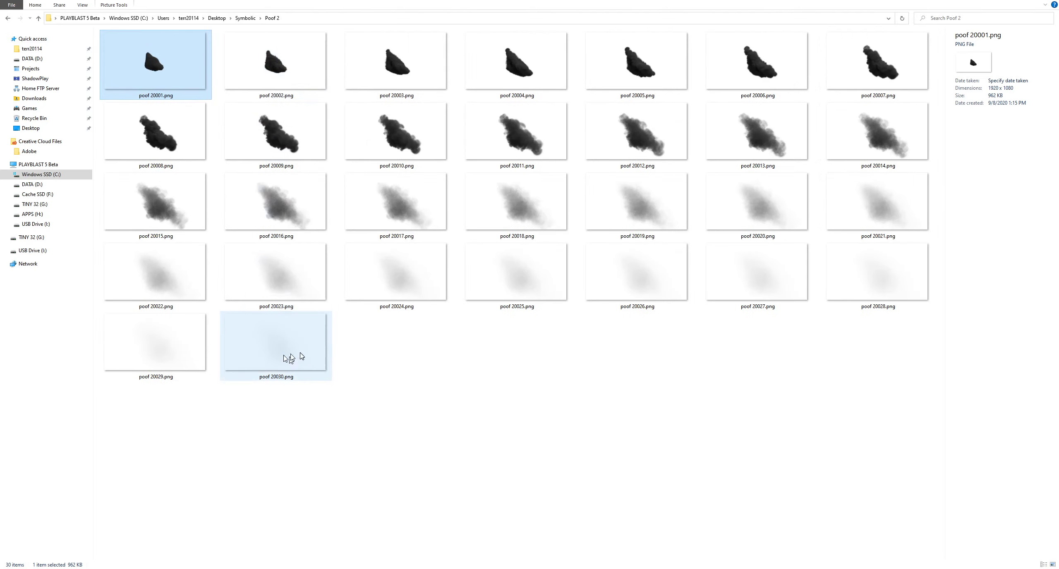
scroll(306, 333, "down", 1, "ctrl")
scroll(307, 331, "up", 1, "ctrl")
scroll(307, 329, "down", 2, "ctrl")
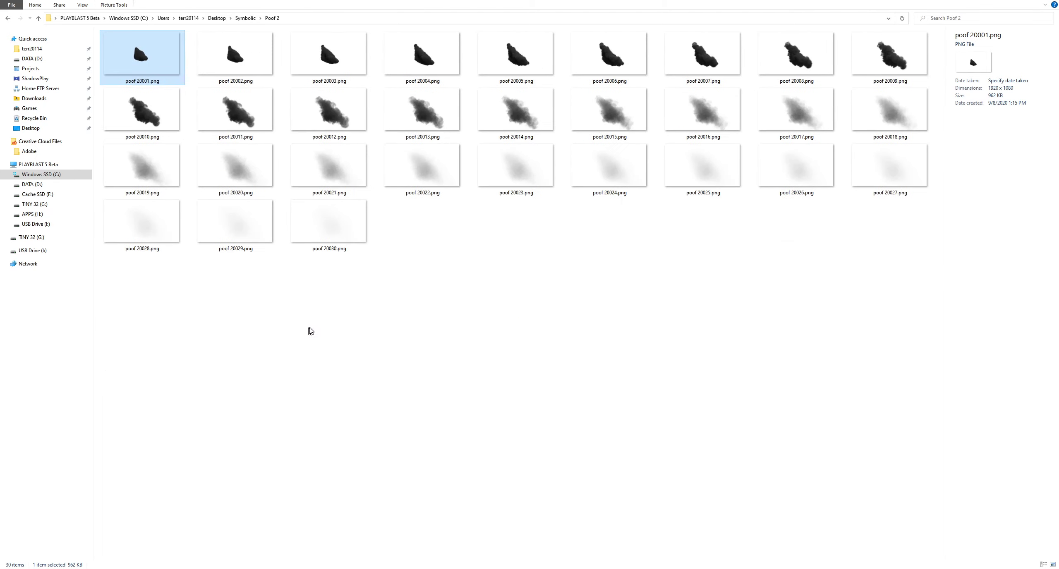
scroll(331, 327, "up", 1, "ctrl")
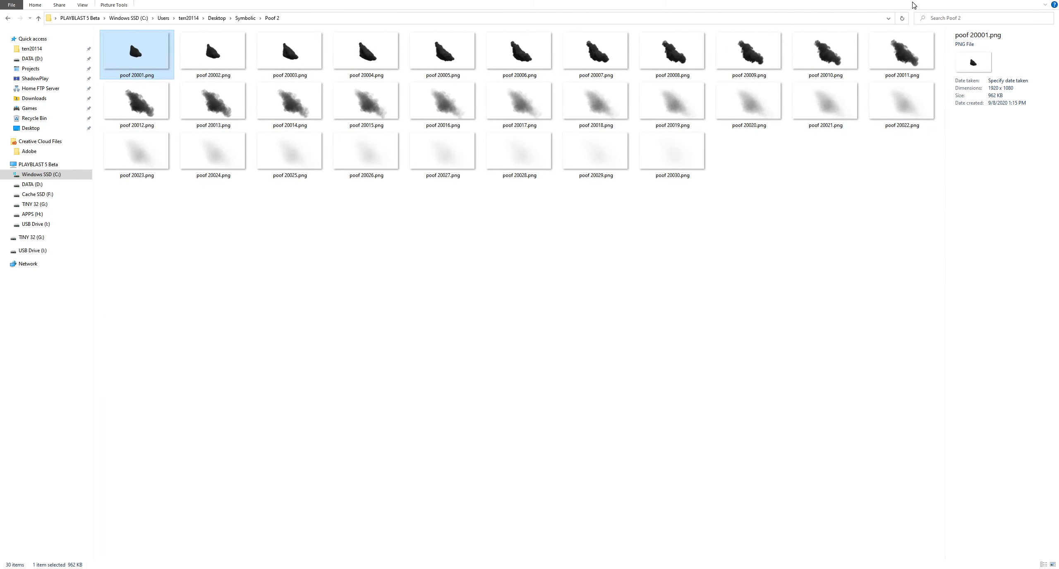
Step: Switch to After Effects, duplicate the Man Jump.mp4 layer twice in Comp 3, and hide the top copy
key("F11")
left_click(738, 108)
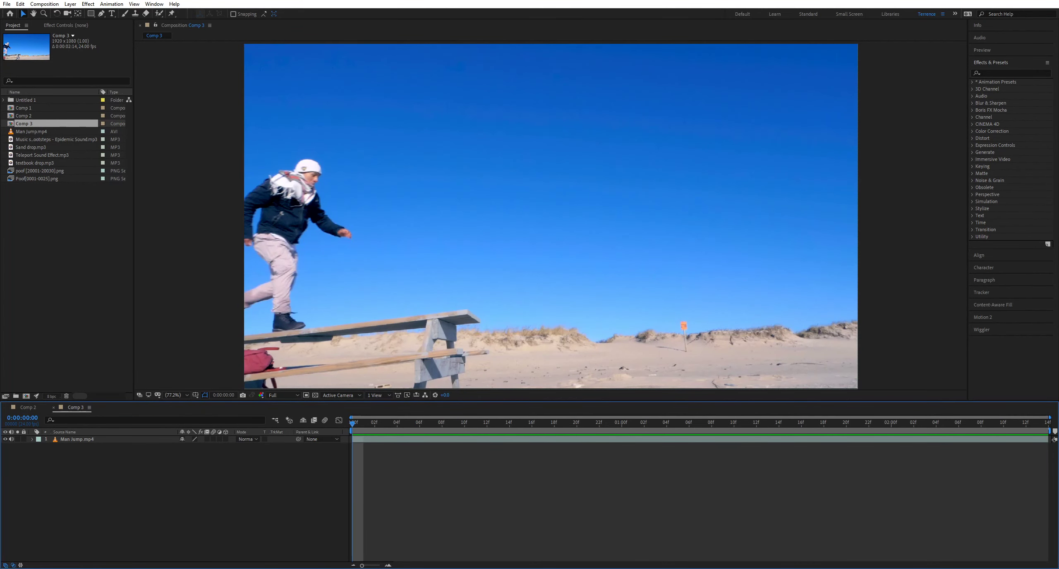
left_click_drag(359, 425, 397, 445)
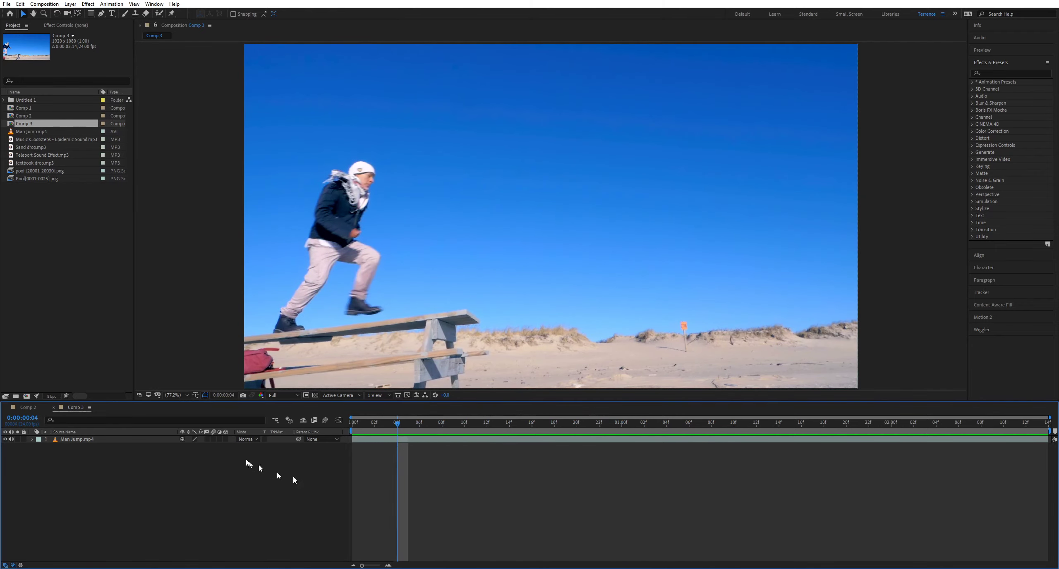
left_click(122, 440)
key("ctrl+d")
key("ctrl+d")
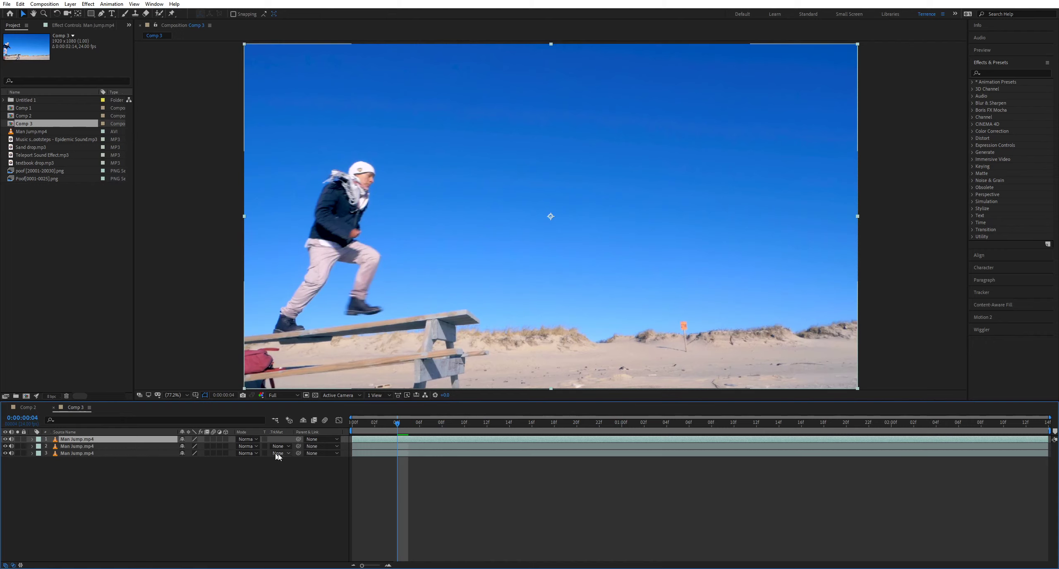
left_click(6, 439)
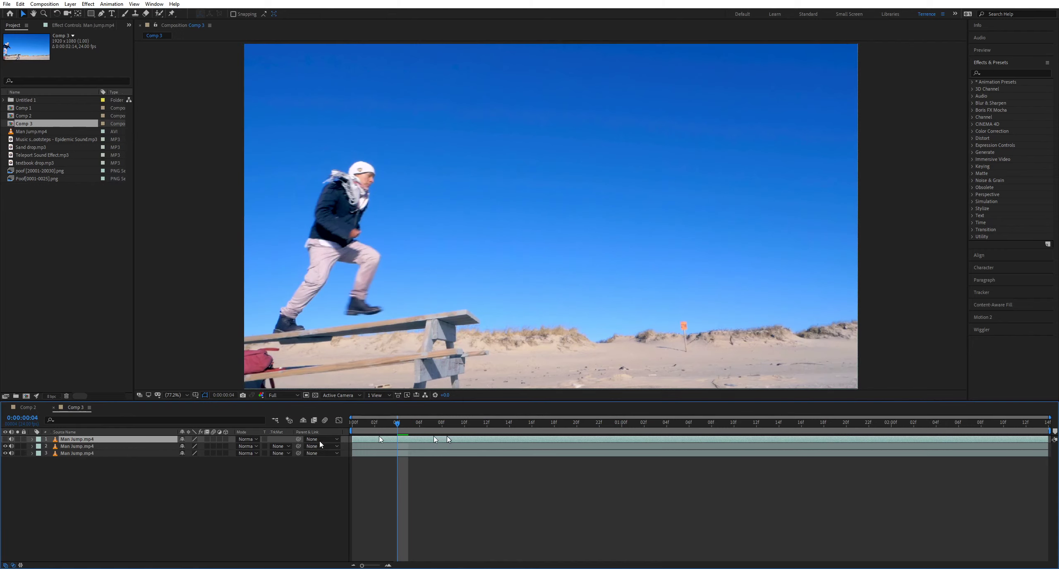
Step: Mask the middle Man Jump.mp4 layer with a rectangle around the frame's empty right half, and hide the bottom layer to isolate it
key("space")
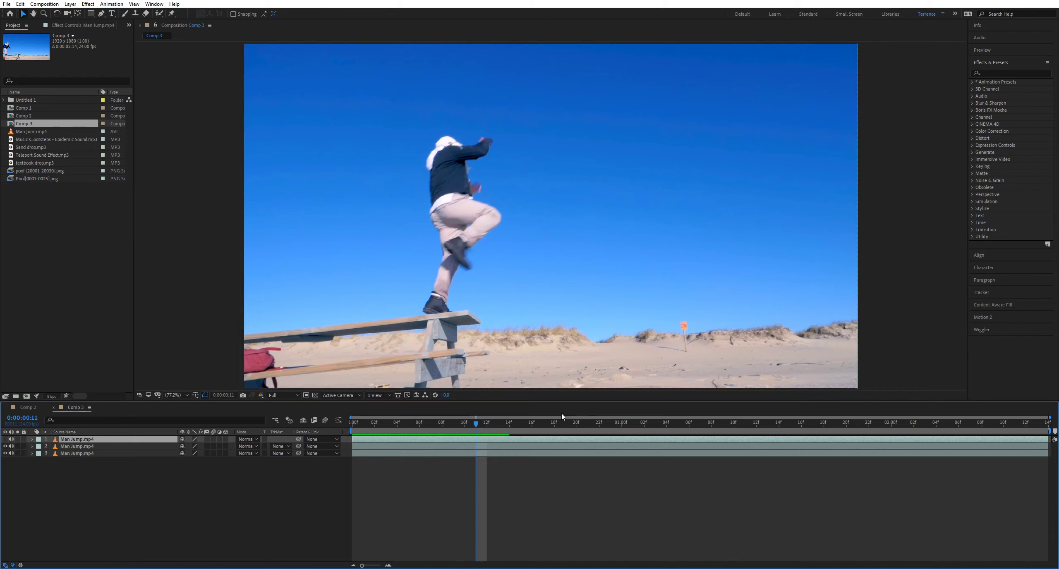
left_click(503, 445)
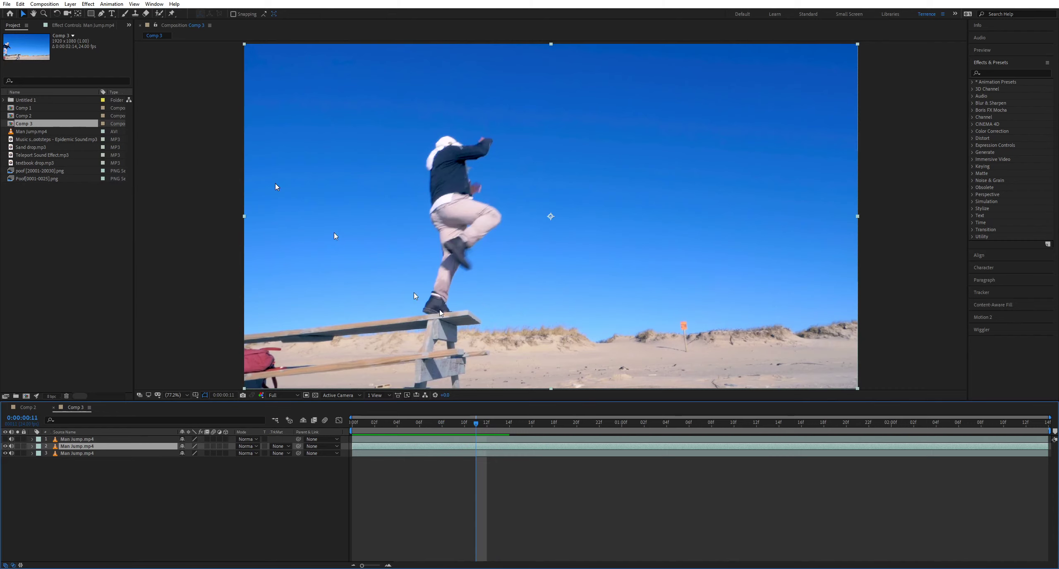
left_click(91, 14)
key("comma")
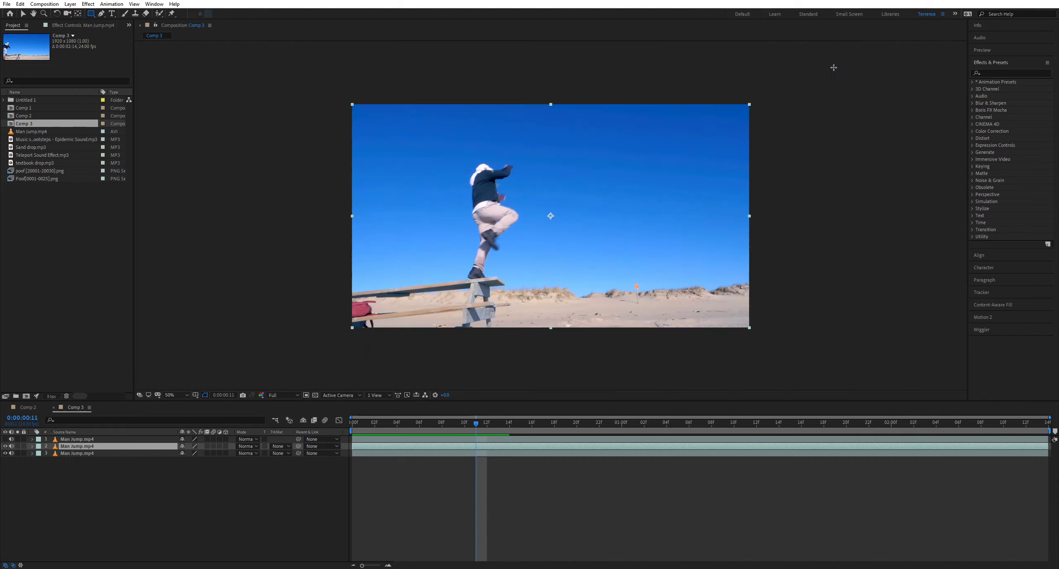
left_click_drag(824, 72, 555, 354)
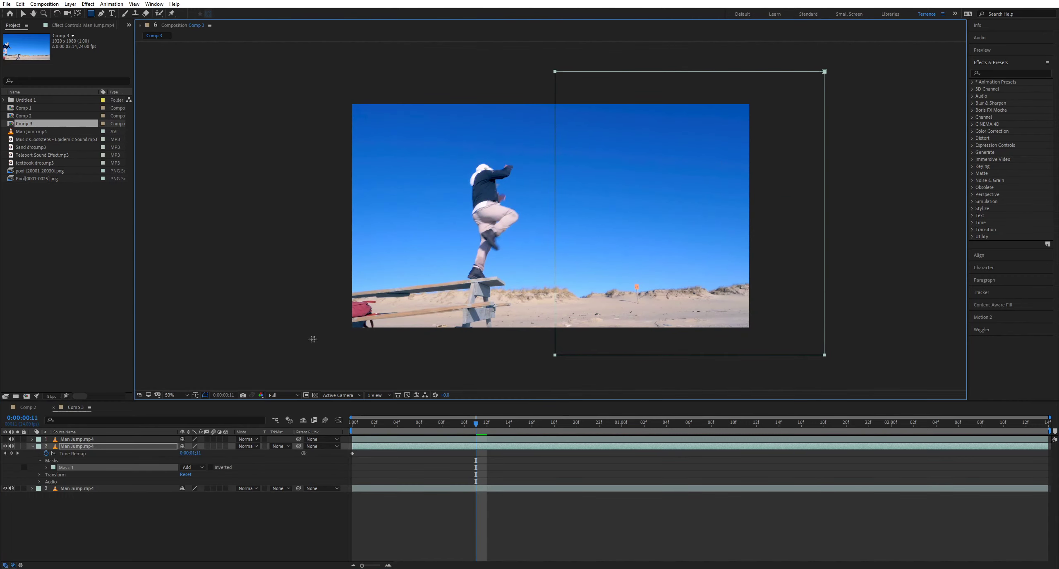
left_click(5, 489)
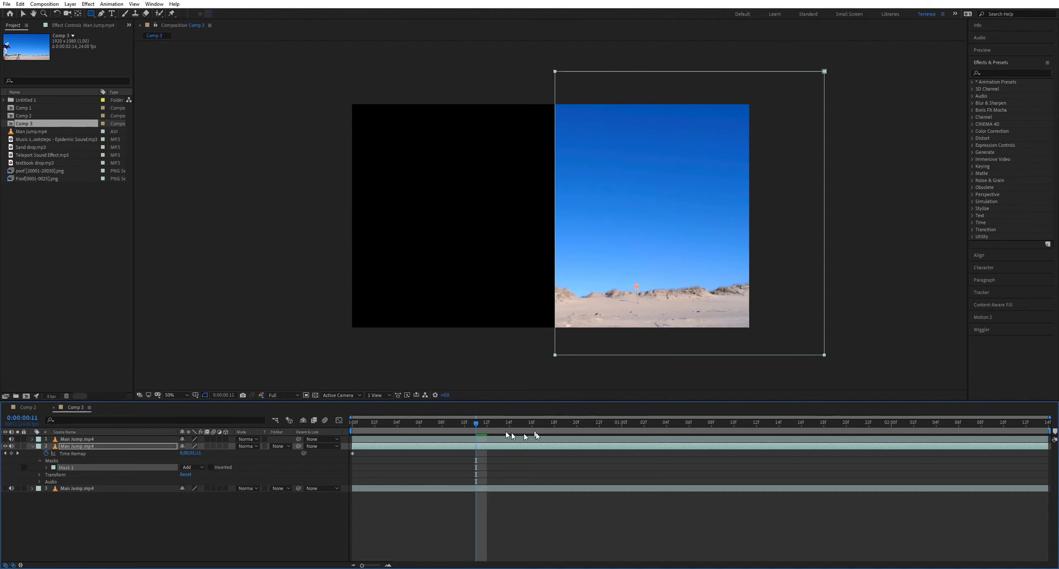
Step: Freeze the masked middle Man Jump.mp4 layer at 0:00:00:11 and scrub ahead to 0:00:01:02 to check it
mouse_move(479, 428)
left_mouse_down()
mouse_move(620, 430)
mouse_move(483, 434)
left_mouse_up()
right_click(482, 448)
mouse_move(563, 255)
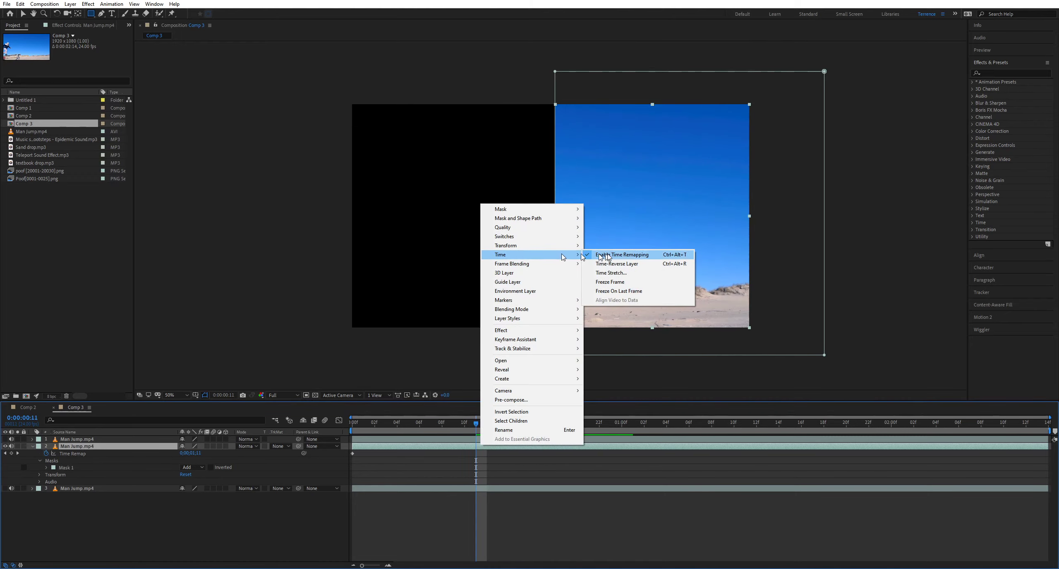
left_click(617, 283)
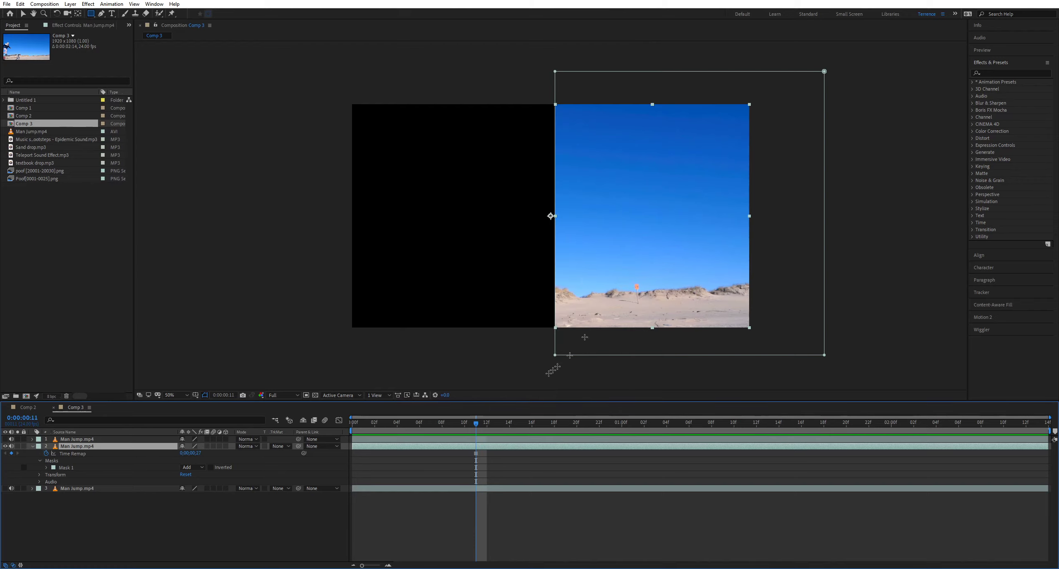
left_click_drag(508, 422, 644, 421)
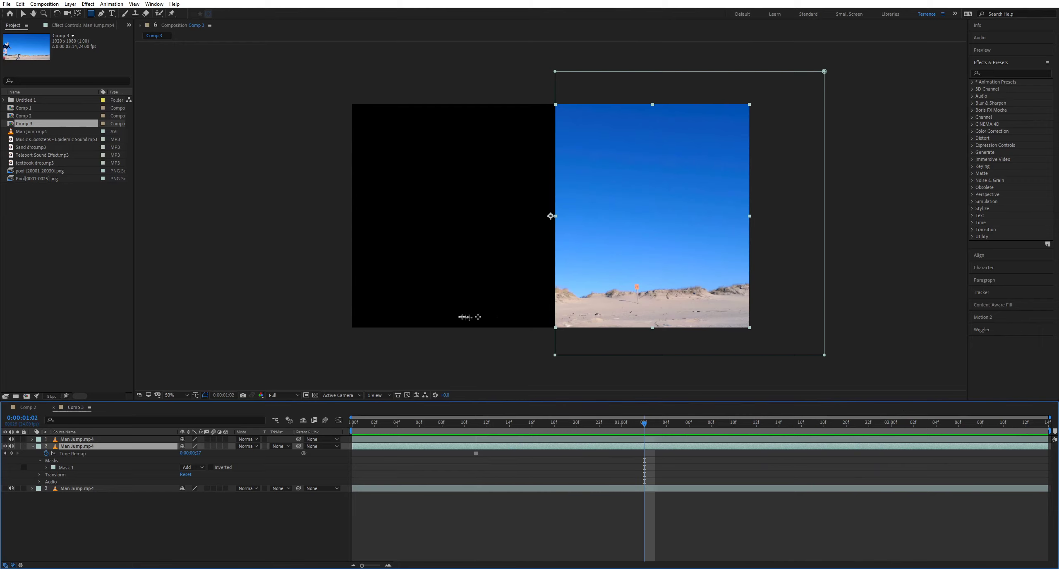
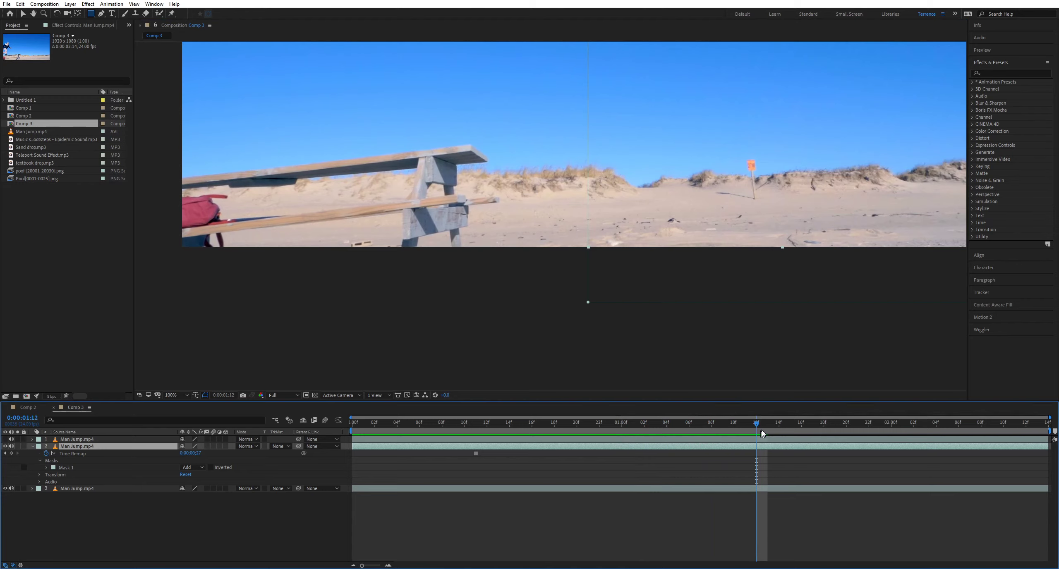
Step: Apply Freeze Frame to the bottom Man Jump.mp4 layer at 0:00:01:12 and select its Time Remap keyframe
key("comma")
left_click_drag(576, 227, 571, 312)
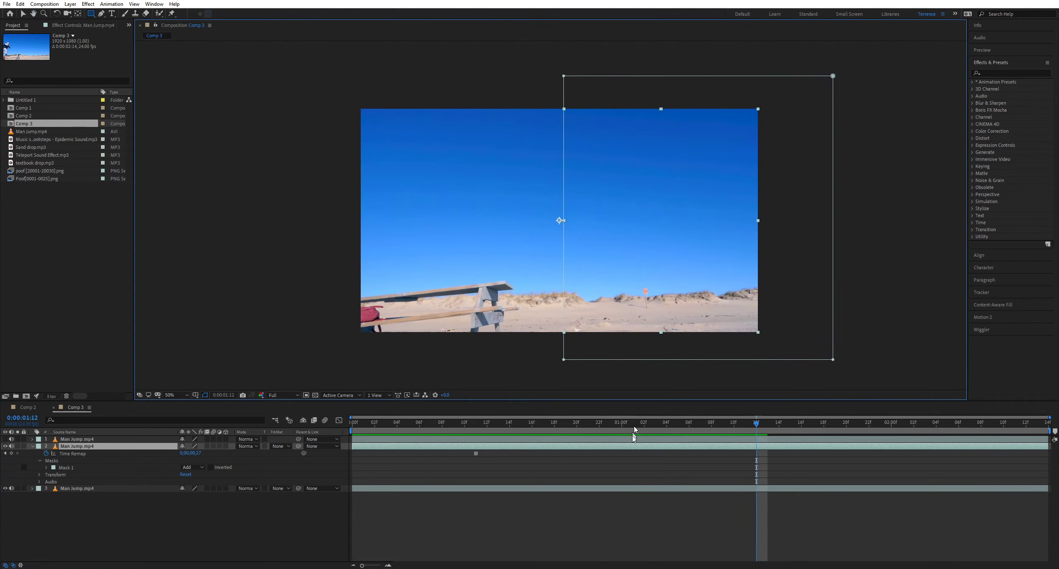
left_click(754, 488)
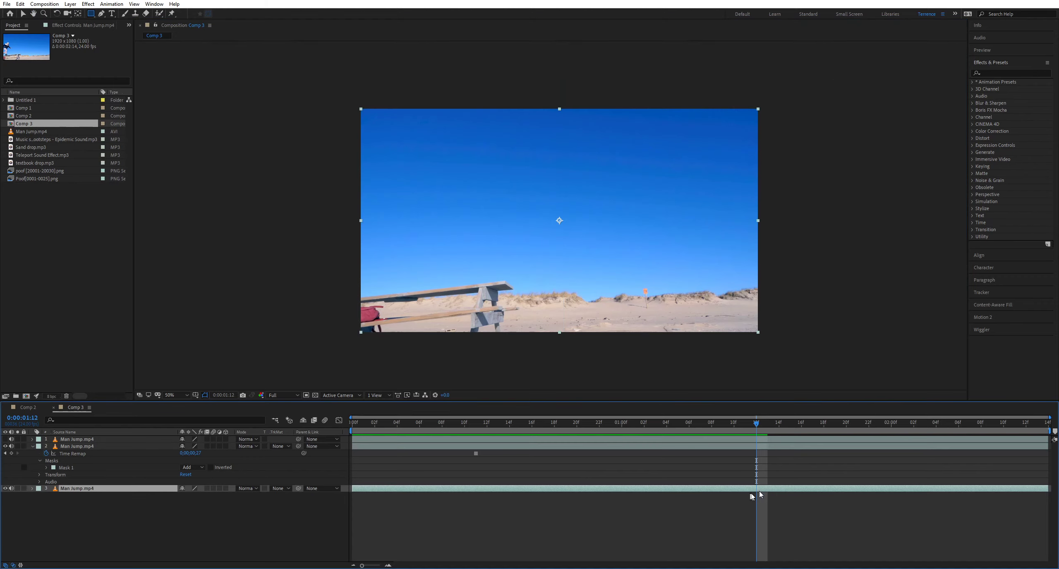
right_click(753, 490)
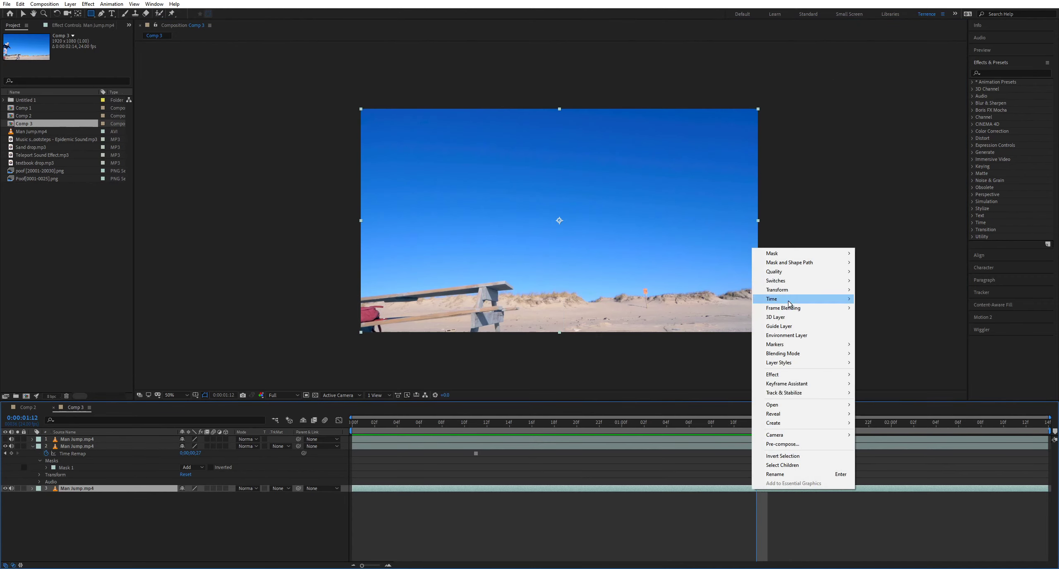
mouse_move(789, 303)
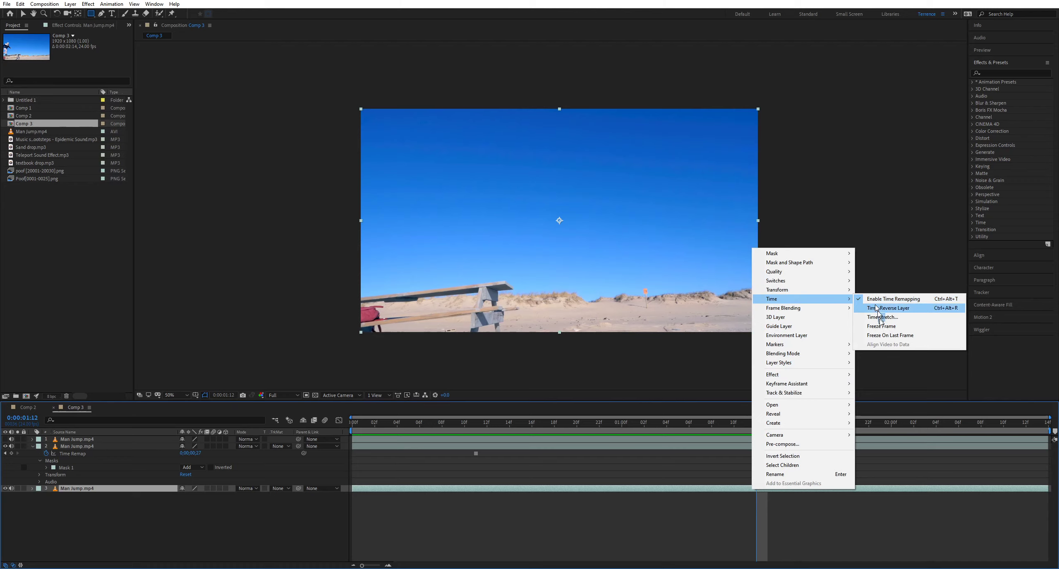
left_click(884, 326)
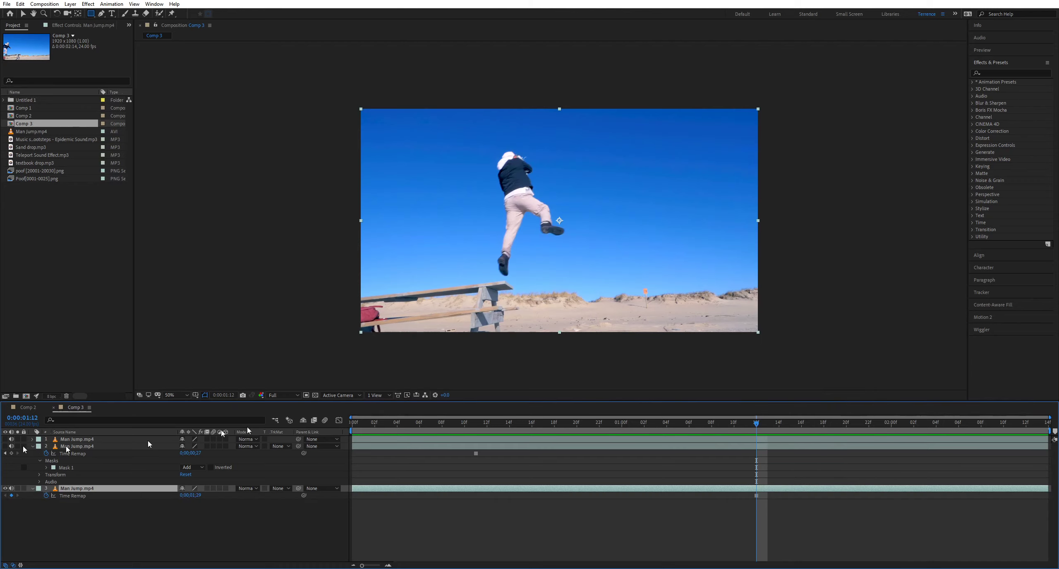
left_click(759, 496)
left_click(756, 495)
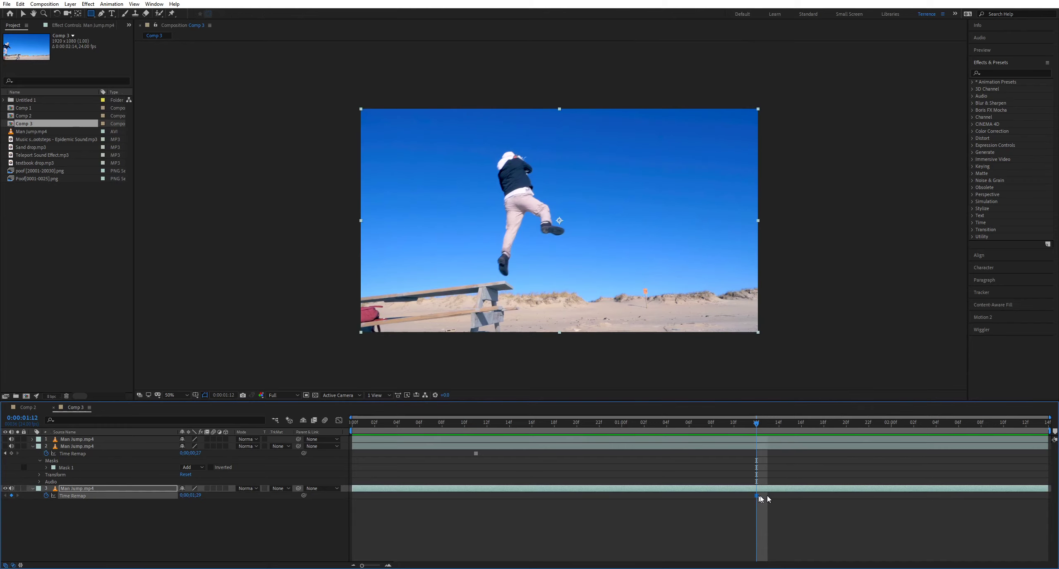
Step: Shift the bottom Man Jump.mp4 layer's time remap until the frame's left half is empty, and check both still layers separately and together
left_click_drag(191, 496, 249, 496)
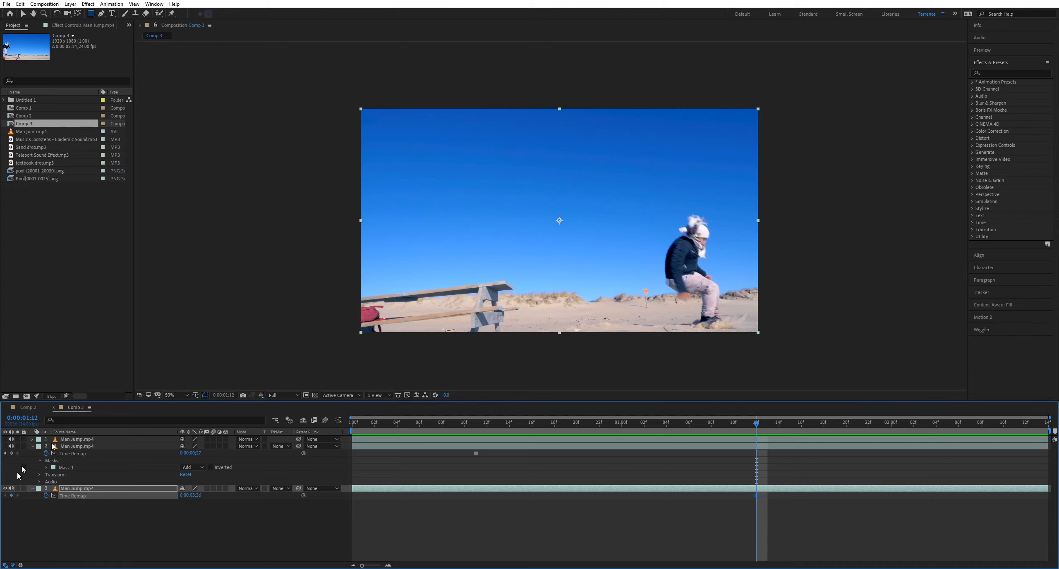
left_click(5, 488)
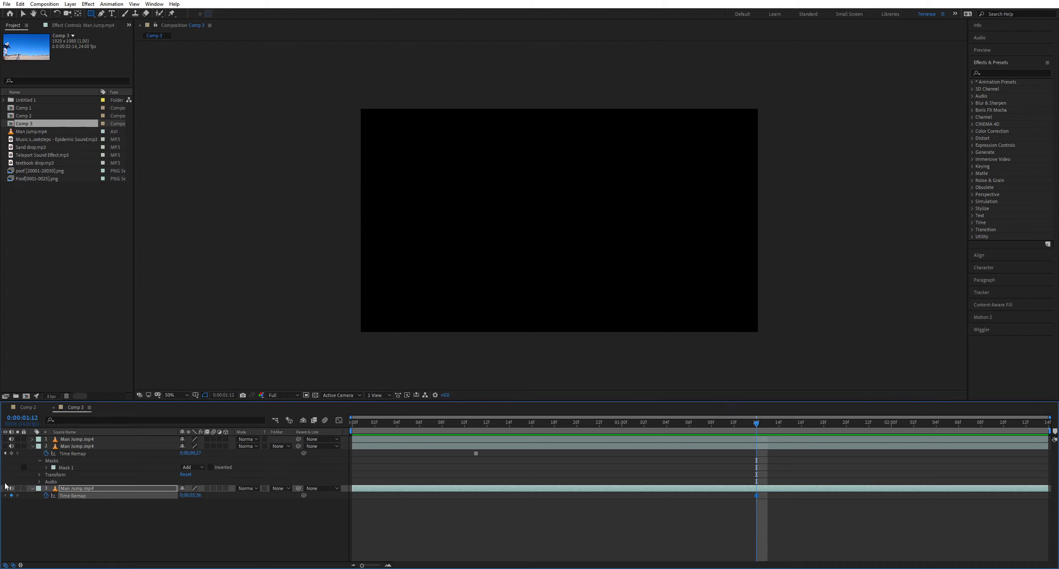
left_click(5, 446)
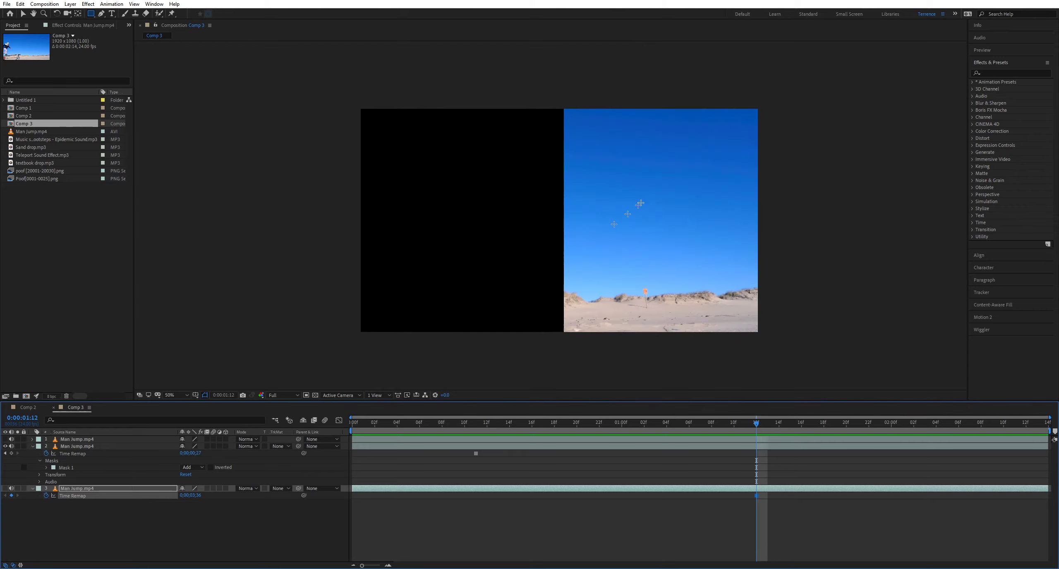
left_click(5, 489)
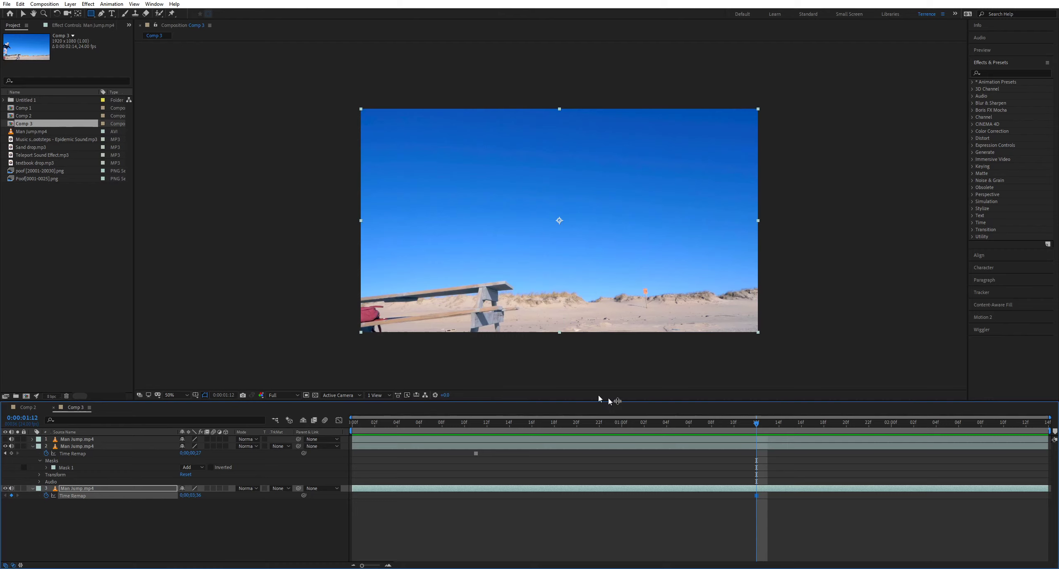
Step: Pre-compose the two frozen Man Jump.mp4 layers into a composition named Still
right_click(83, 447)
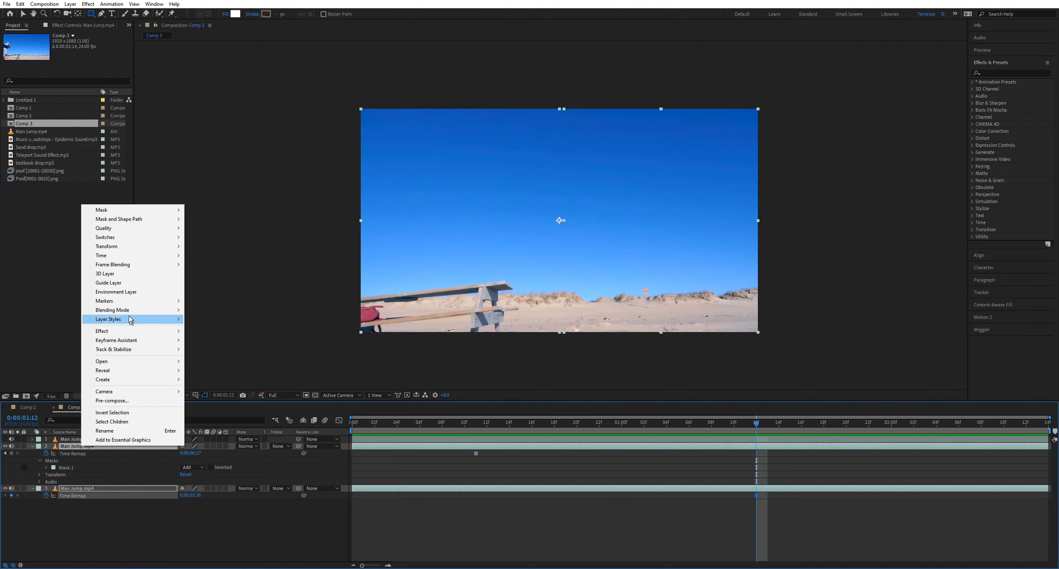
left_click(124, 400)
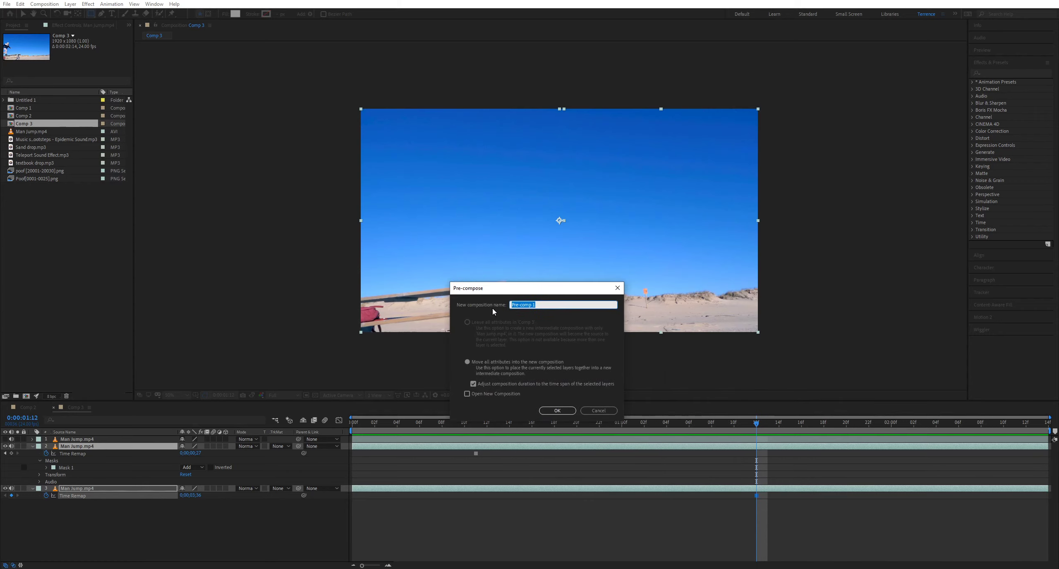
type("ll")
key("Return")
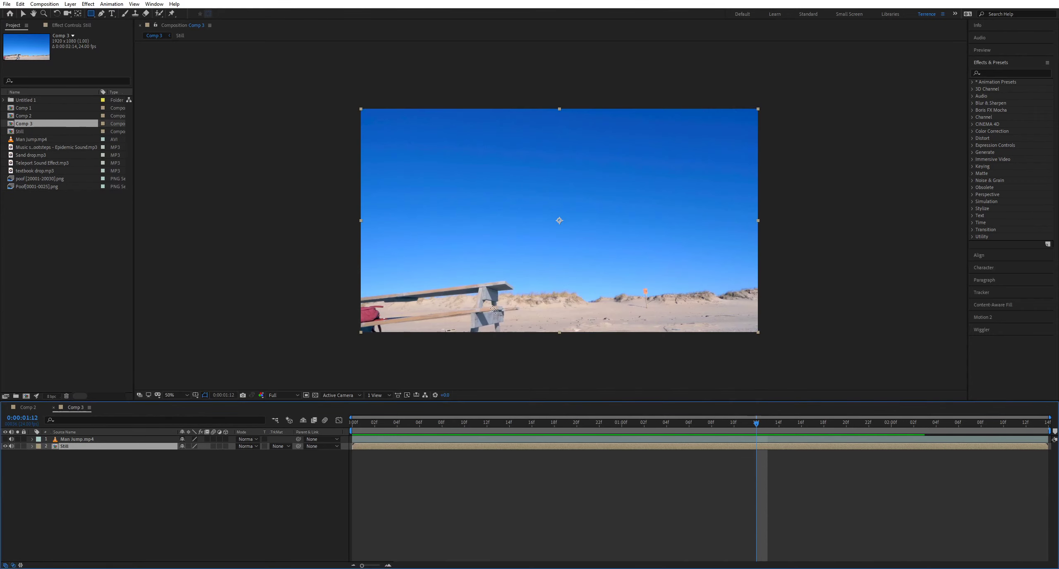
Step: Show the top Man Jump.mp4 layer again and trim its end at 0:00:00:18
left_click_drag(359, 428, 246, 458)
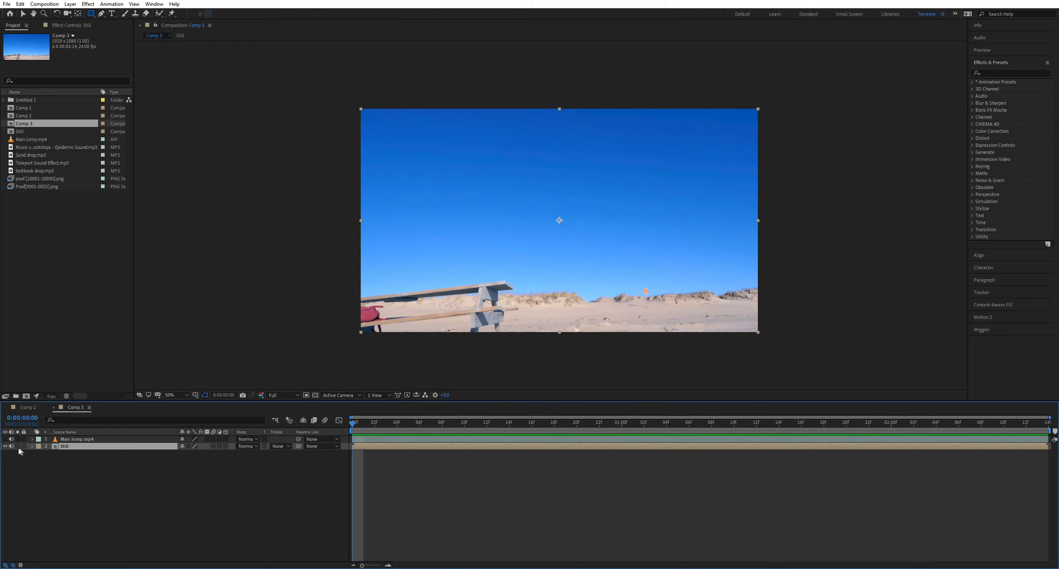
left_click(5, 439)
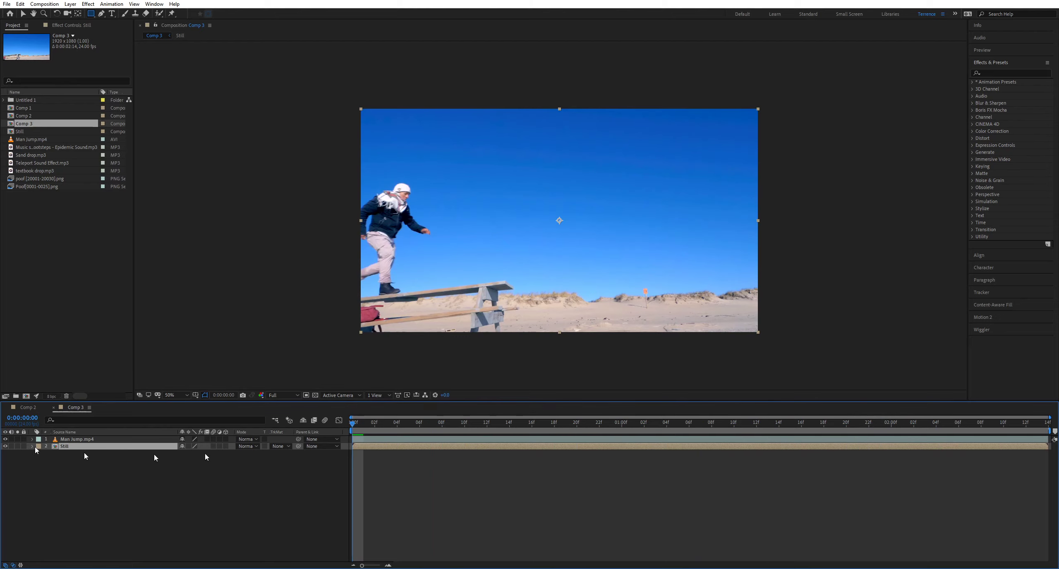
left_click_drag(356, 426, 557, 445)
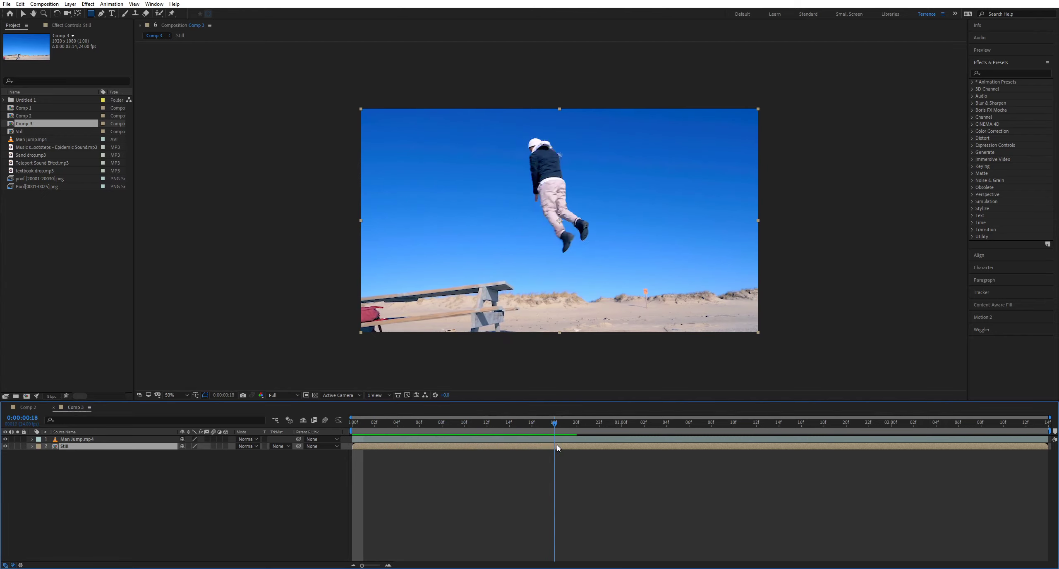
left_click(551, 439)
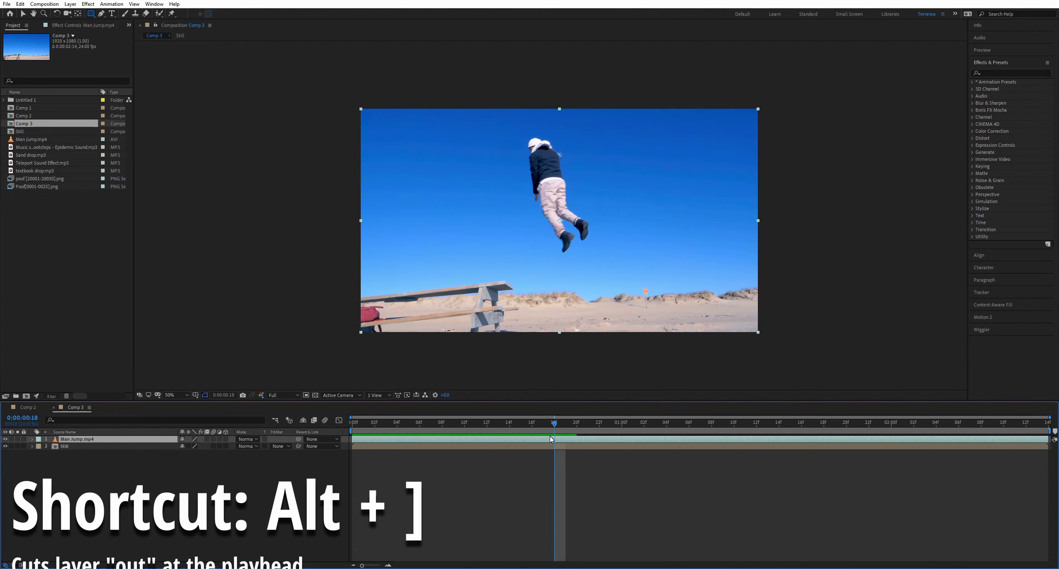
key("alt+bracketright")
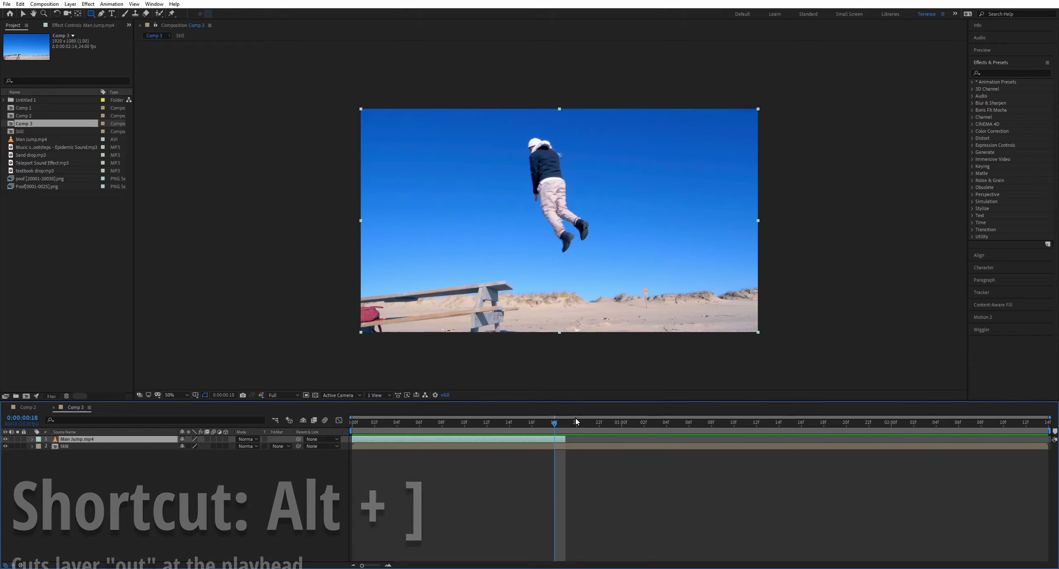
left_click_drag(544, 421, 553, 449)
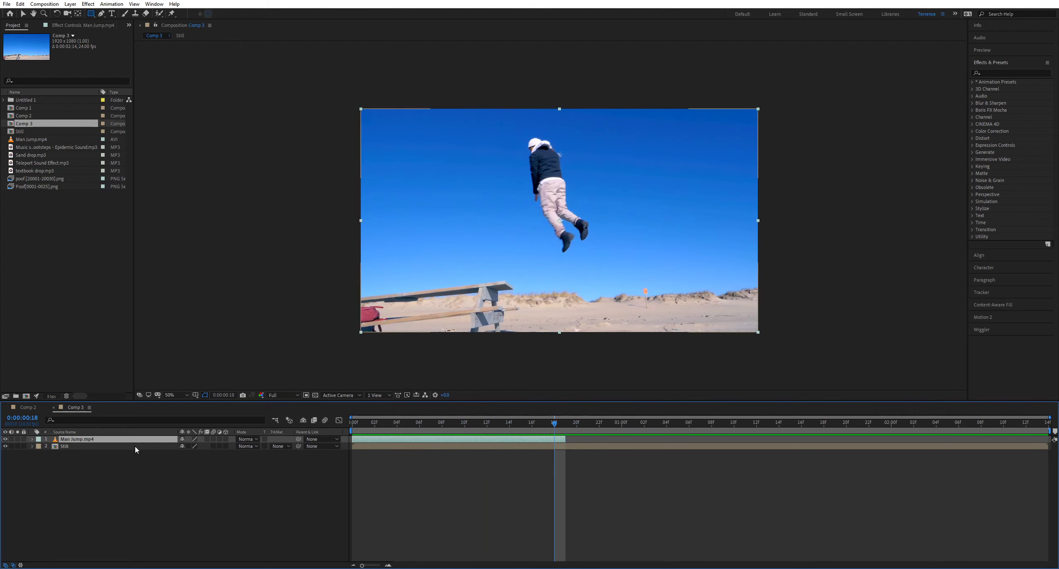
Step: Duplicate the trimmed Man Jump.mp4 layer and retrim the top copy to run from 0:00:01:05 to the composition's end
key("ctrl+d")
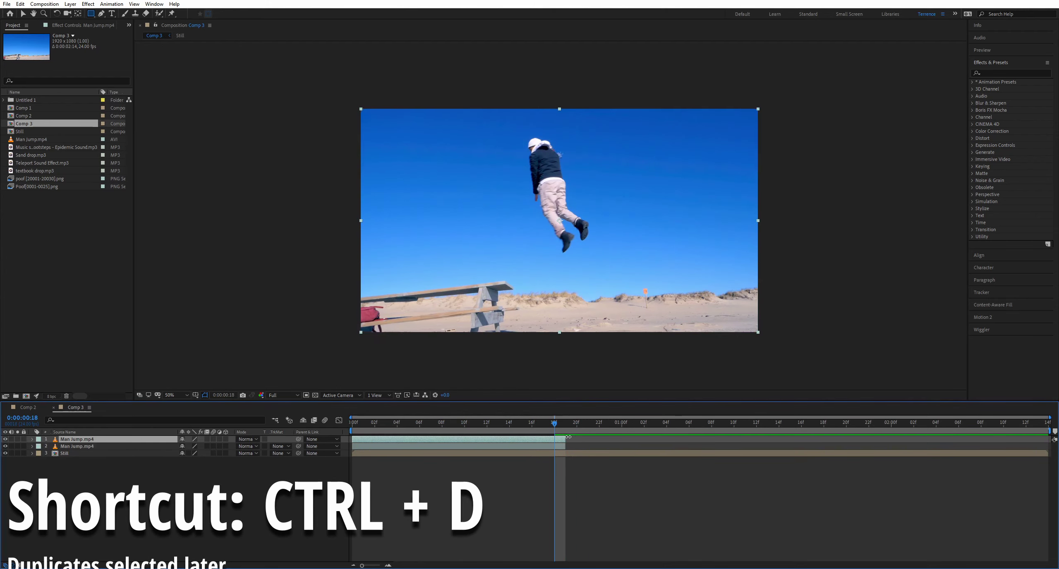
left_click_drag(568, 436, 891, 438)
left_click_drag(563, 426, 678, 431)
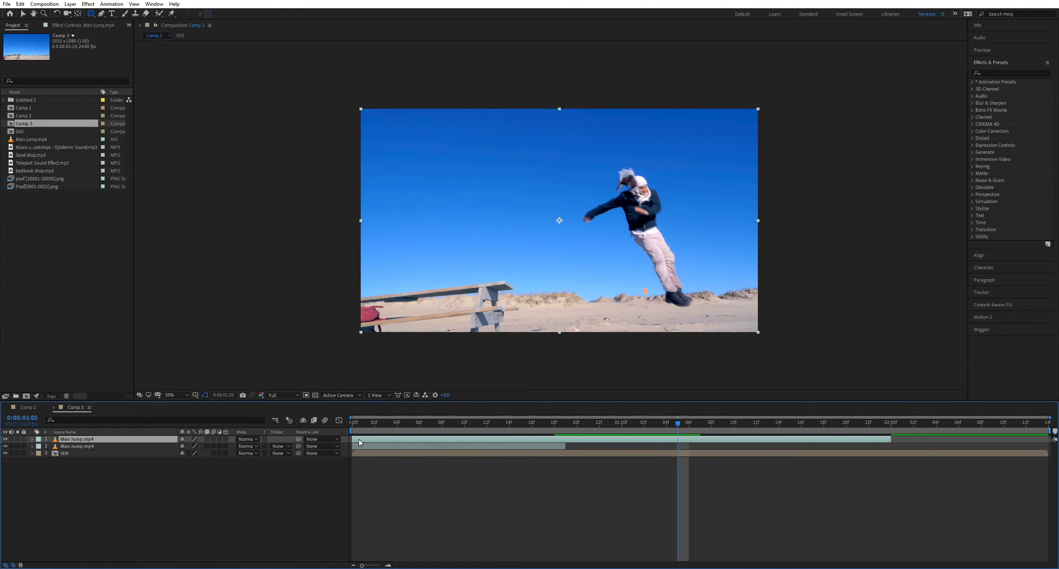
left_click_drag(353, 440, 1049, 438)
left_click_drag(610, 427, 464, 448)
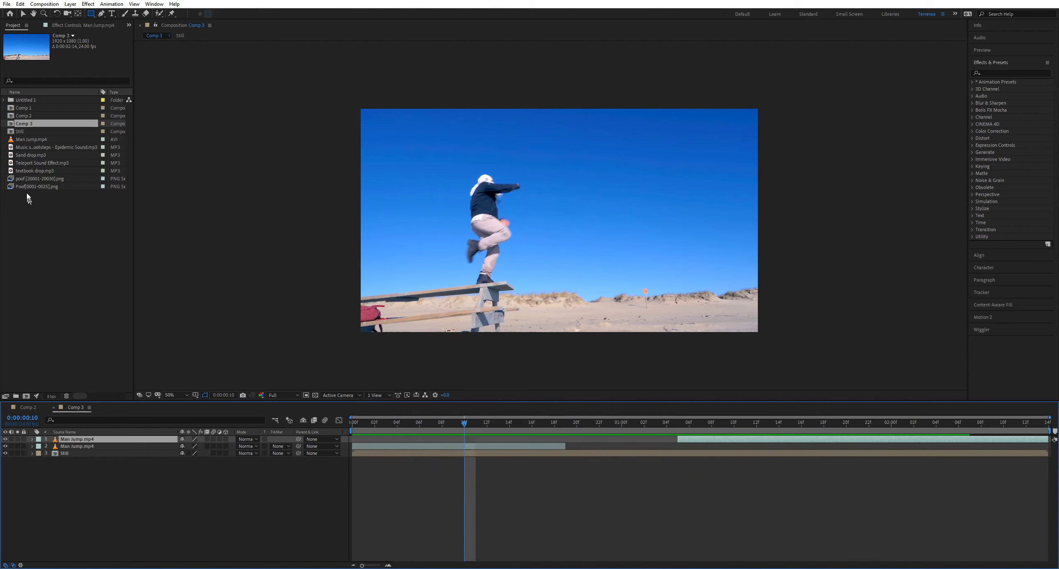
Step: Add the Poof[0001-0025].png sequence as the top layer of Comp 3 and slide it to start at 0:00:00:16
left_click(27, 180)
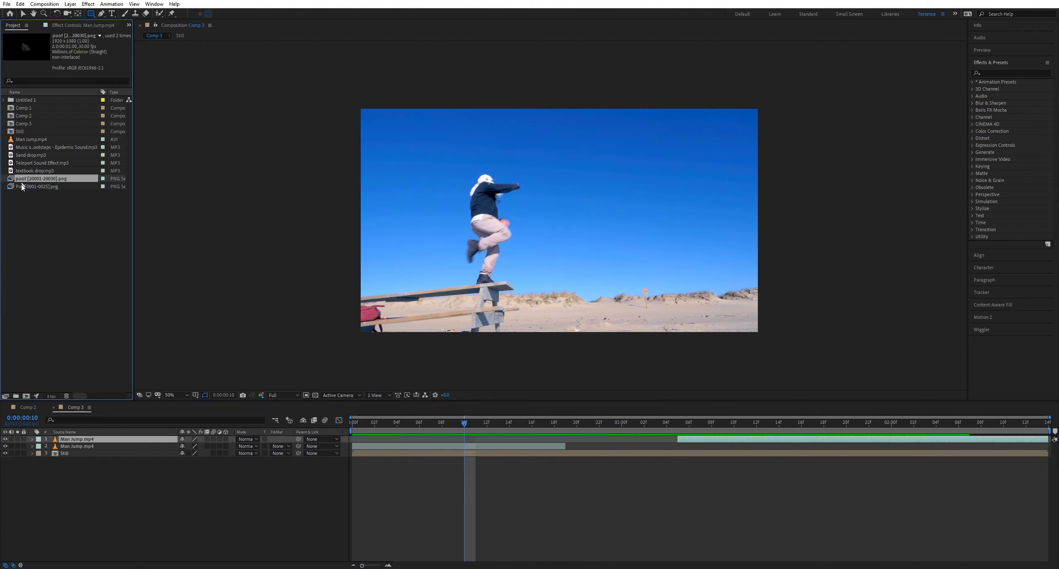
left_click(22, 187)
left_click_drag(24, 189, 108, 440)
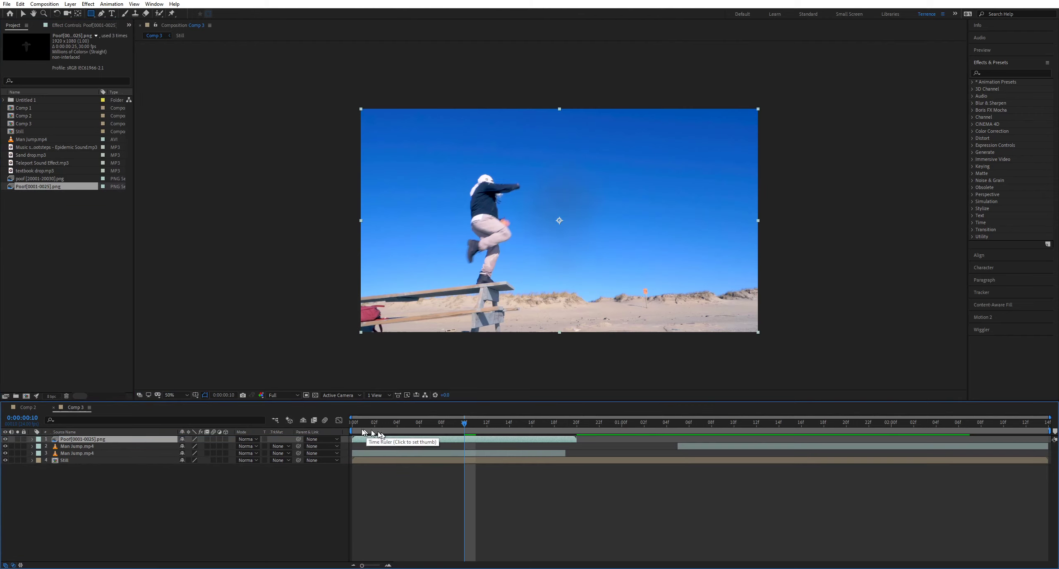
left_click_drag(371, 440, 538, 450)
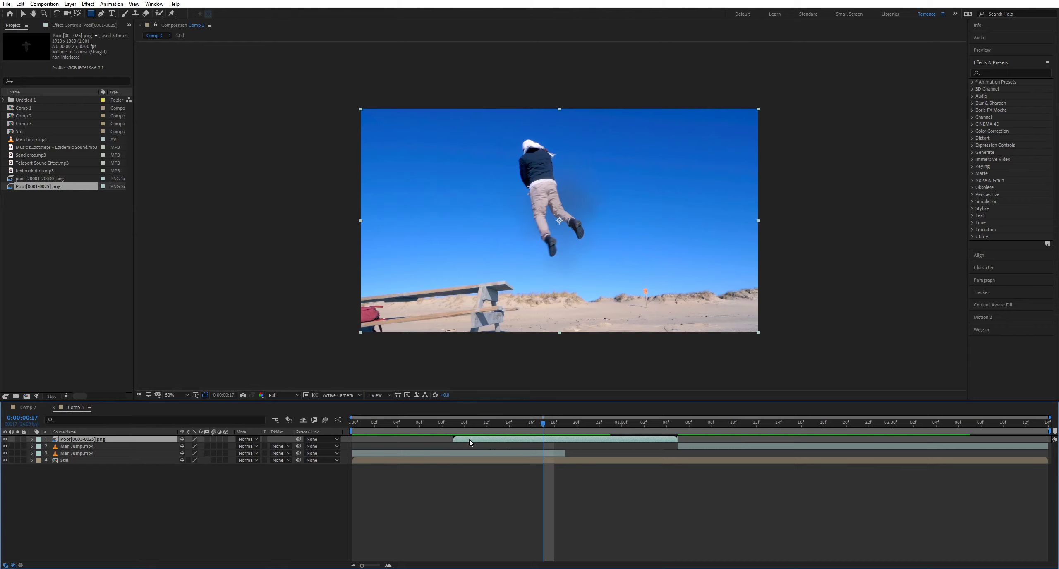
left_click_drag(469, 442, 547, 443)
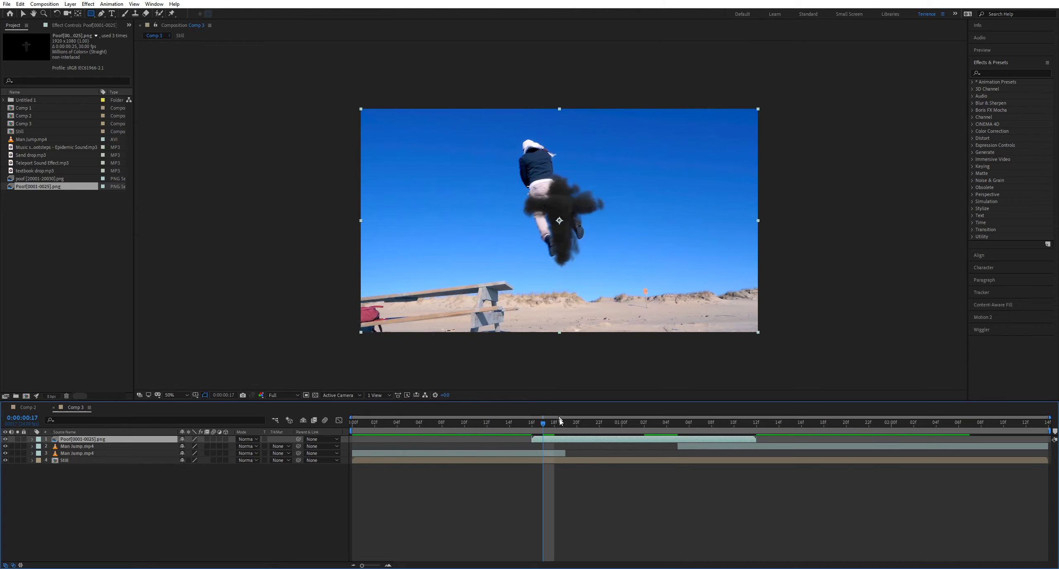
right_click(88, 229)
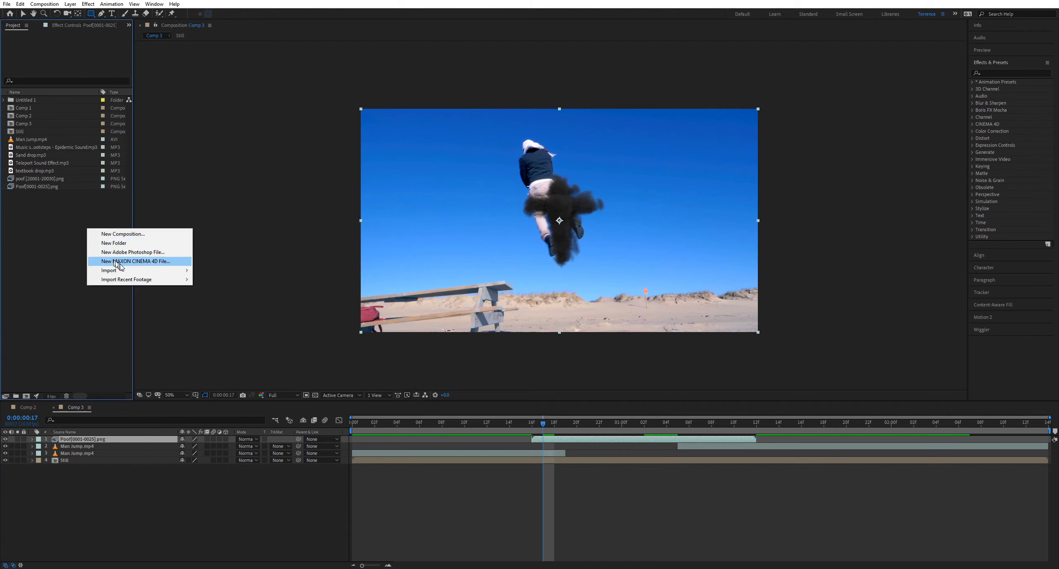
mouse_move(136, 271)
left_click(210, 270)
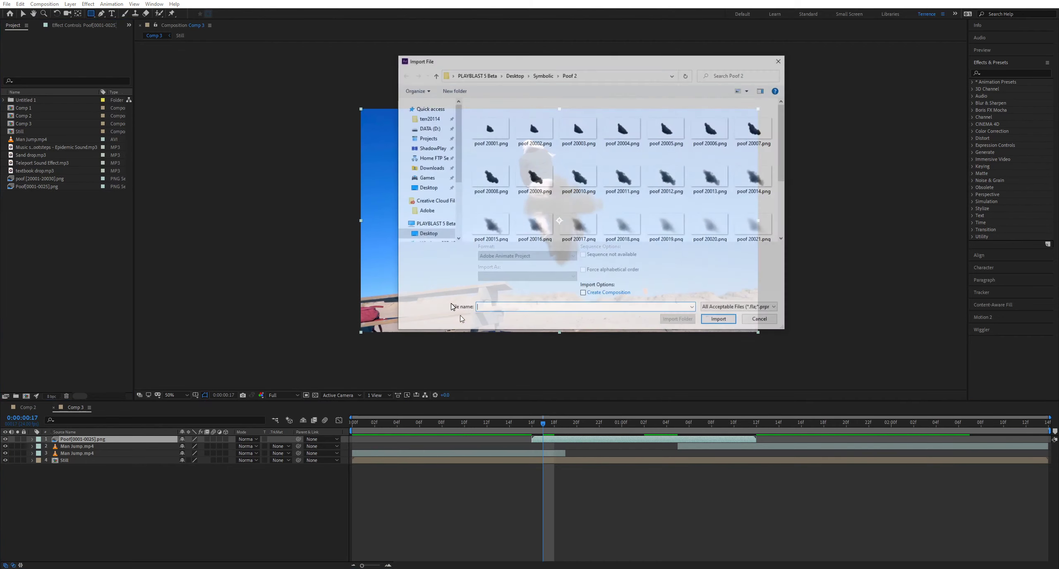
left_click(494, 128)
left_click(590, 259)
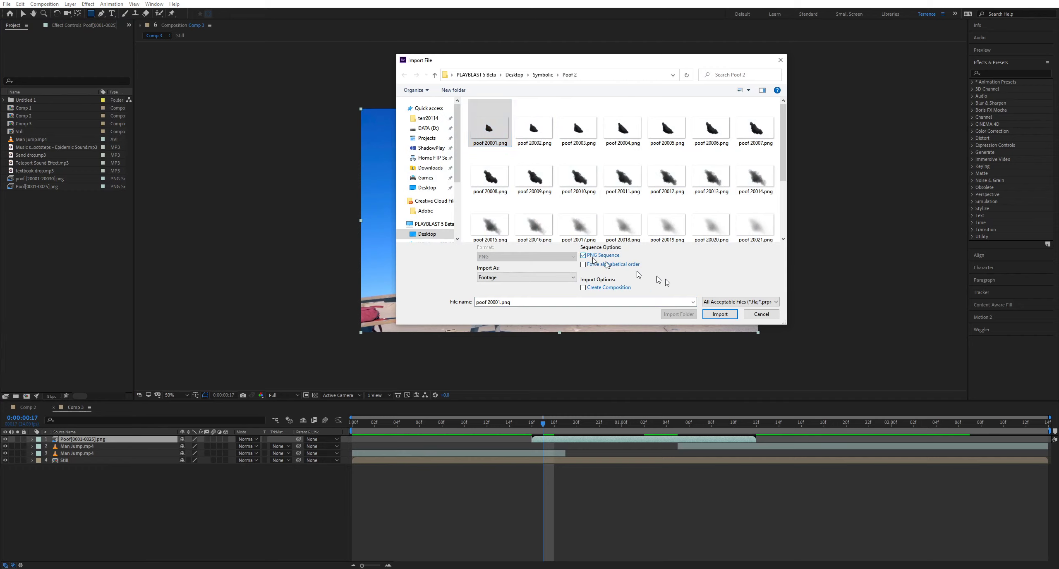
left_click(752, 315)
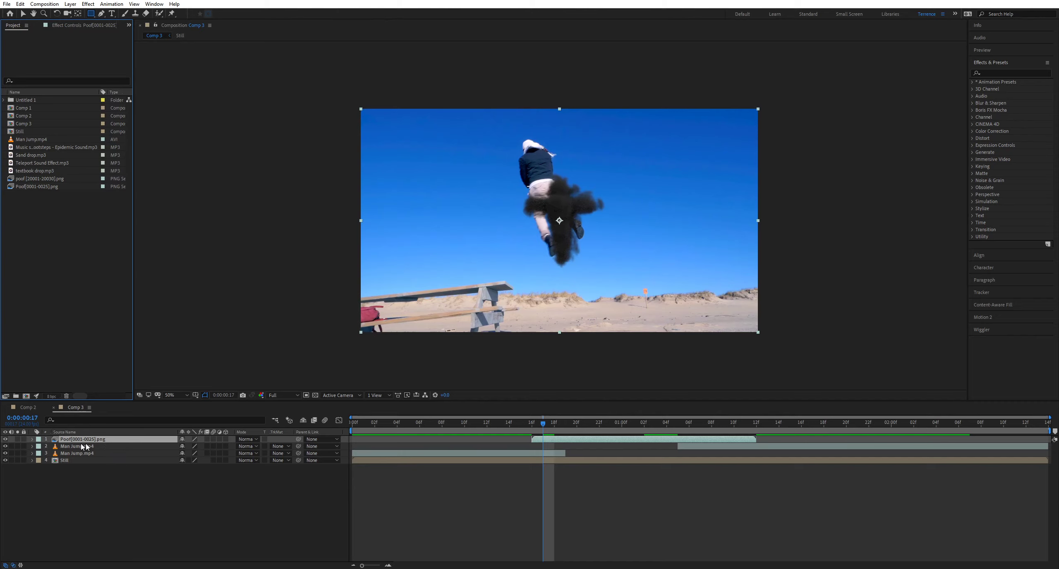
Step: Scale the Poof[0001-0025].png layer to 140%, center the smoke over the jumping man, and rotate it about -9° to match his body
key("s")
left_click_drag(195, 447, 212, 447)
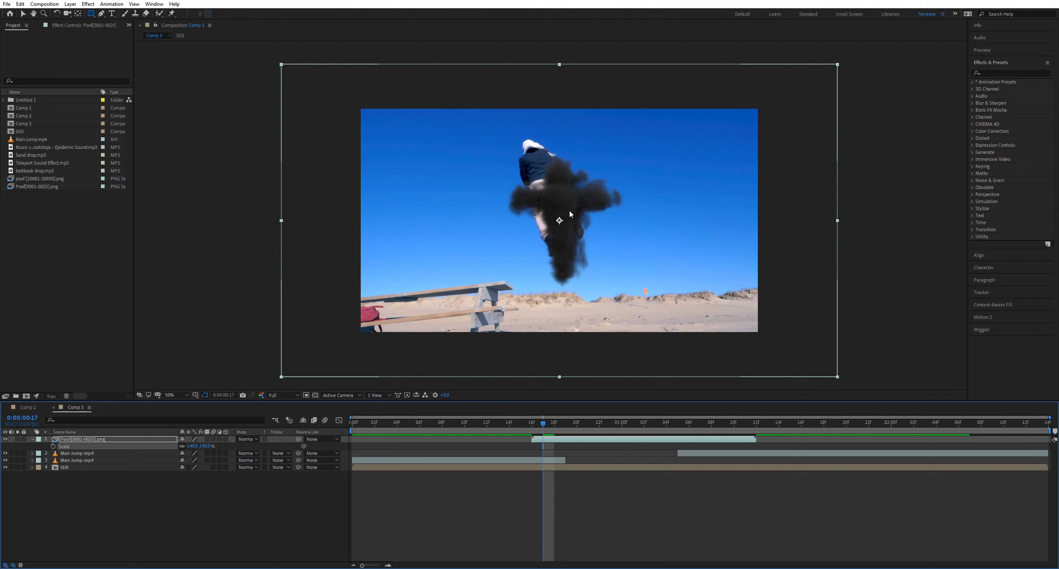
key("v")
left_click_drag(569, 214, 557, 190)
key("r")
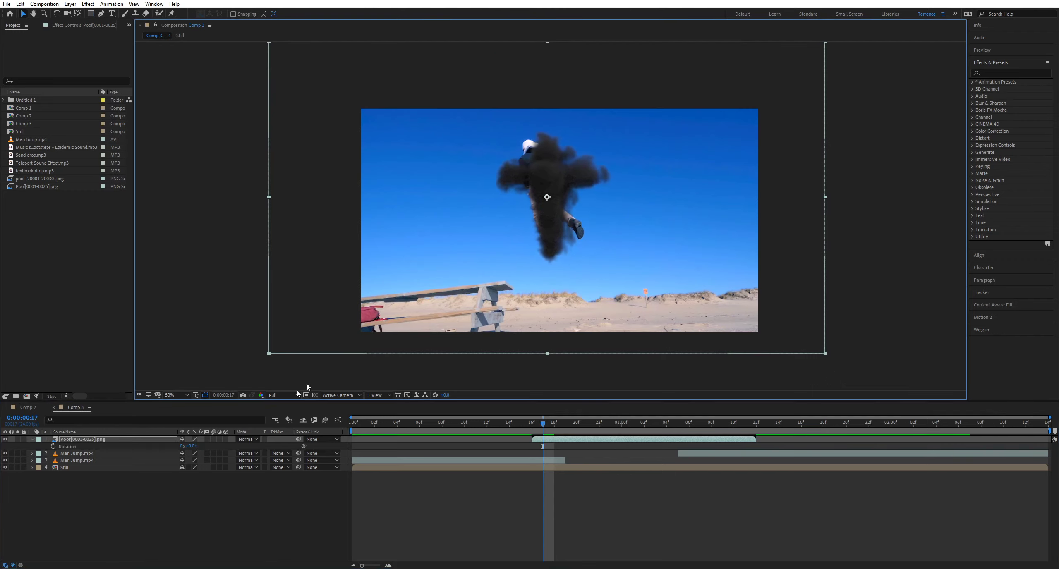
left_click_drag(192, 446, 458, 413)
Step: Keyframe the Poof[0001-0025].png layer's opacity from 0% at 0:00:00:16 to 100% at 0:00:00:18, and preview the fade-in
left_click_drag(534, 428, 558, 435)
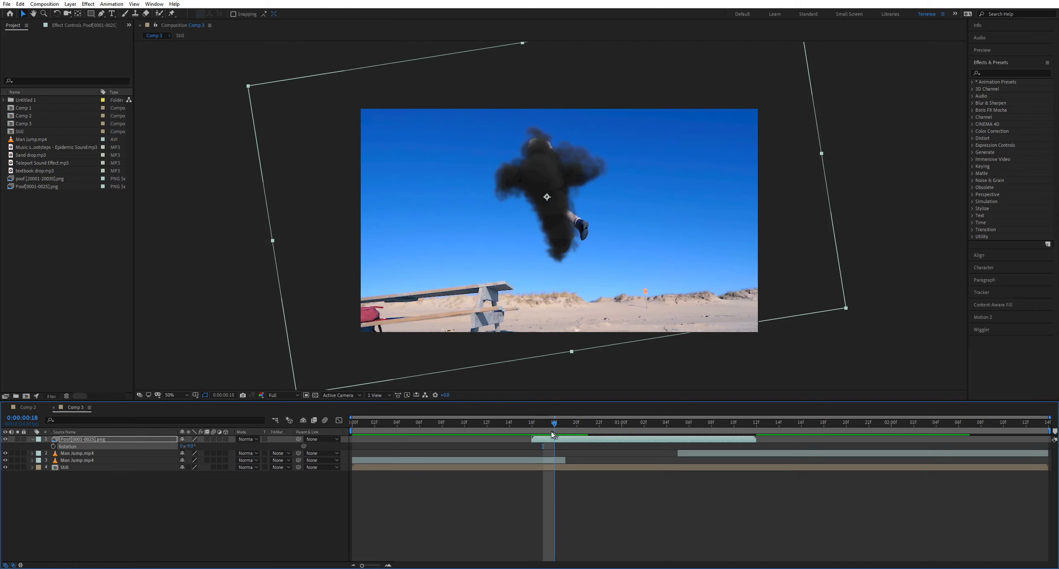
key("t")
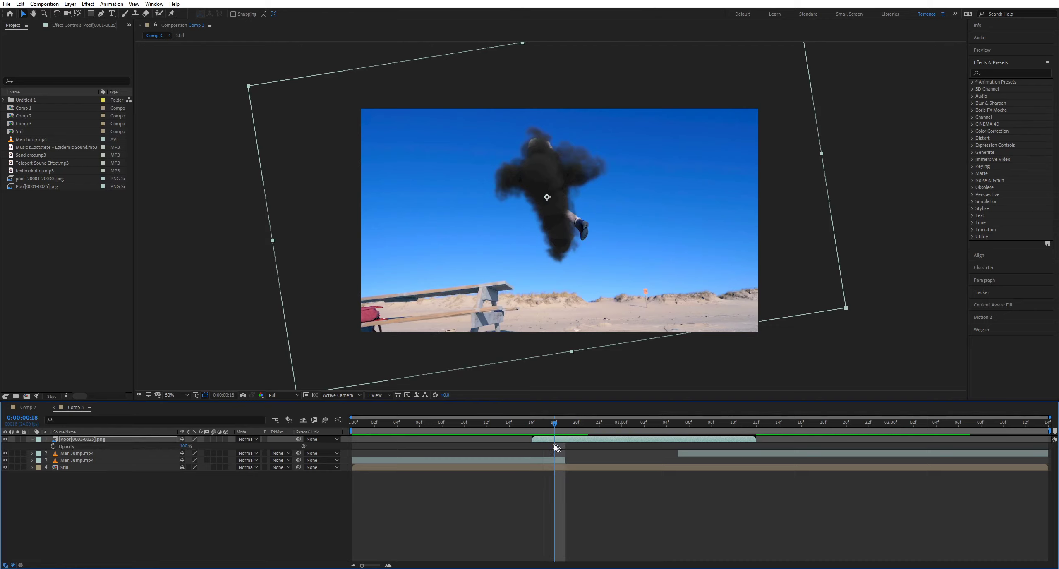
left_click(53, 447)
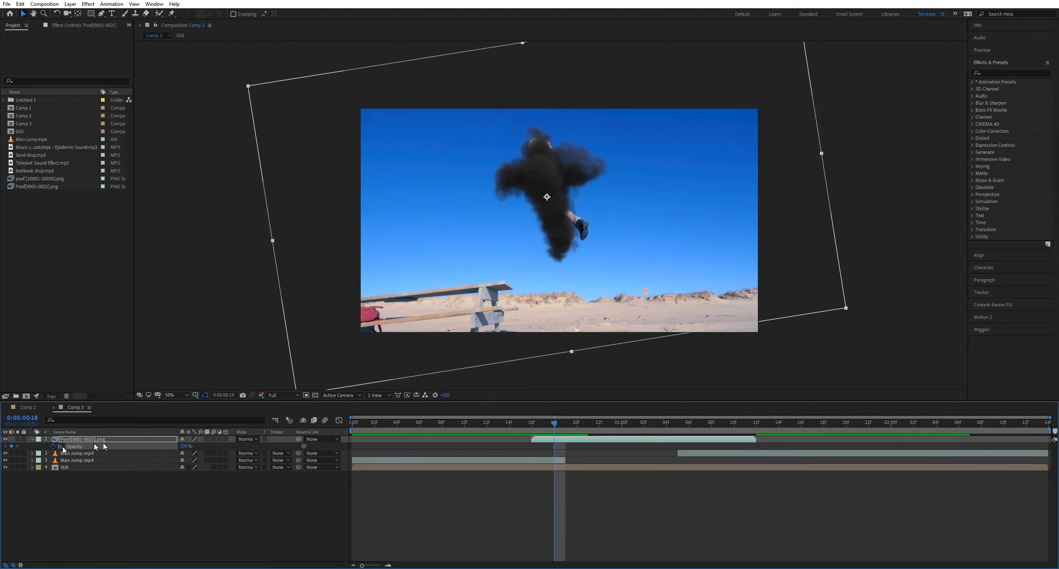
left_click(534, 430)
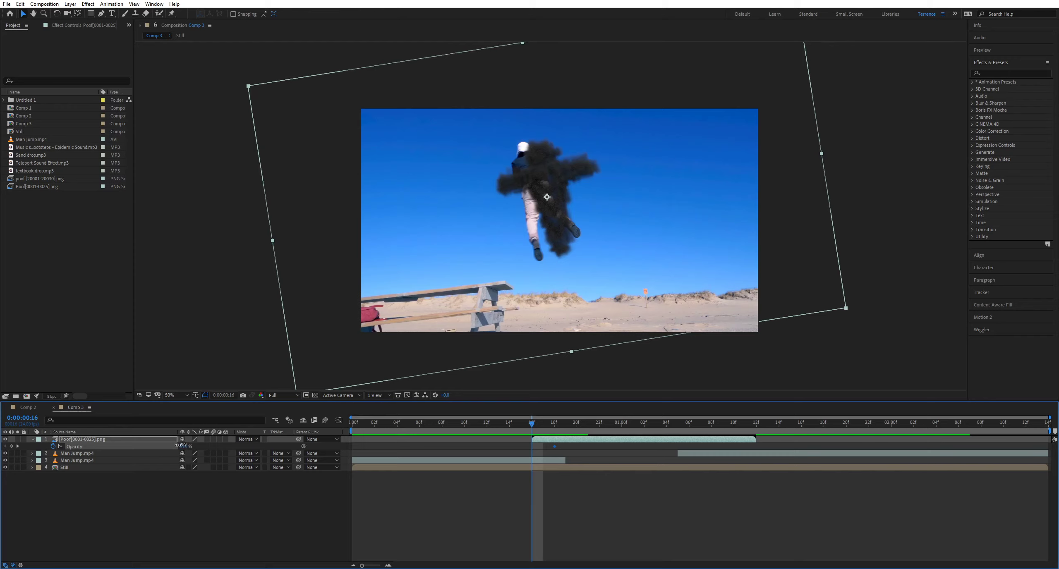
left_click_drag(182, 446, 157, 446)
mouse_move(534, 429)
left_mouse_down()
mouse_move(498, 428)
mouse_move(590, 444)
mouse_move(541, 448)
mouse_move(585, 438)
mouse_move(523, 438)
mouse_move(610, 434)
mouse_move(484, 440)
mouse_move(546, 444)
left_mouse_up()
key("space")
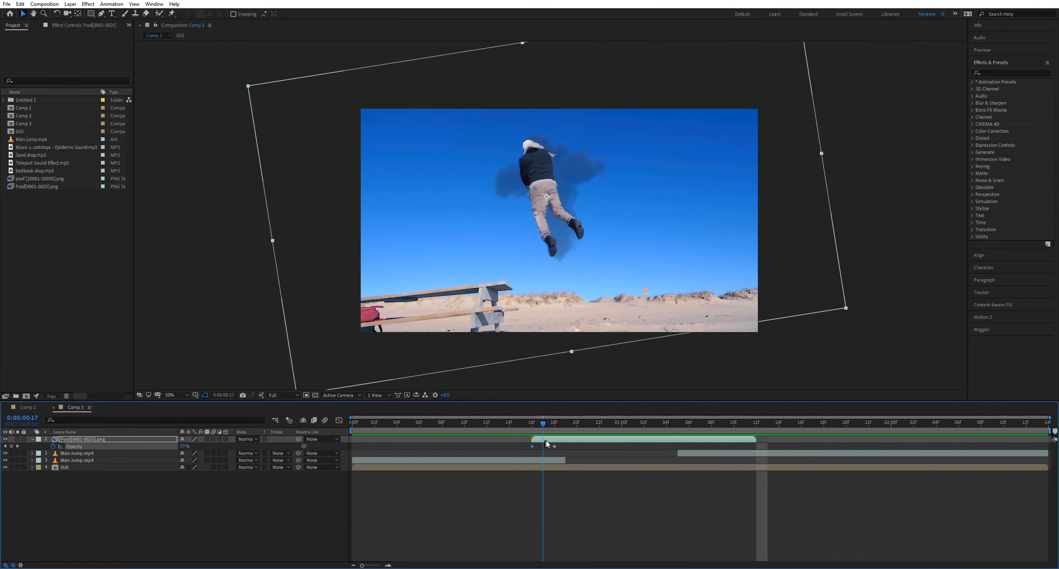
key("space")
key("space")
left_click_drag(543, 433, 484, 433)
key("i")
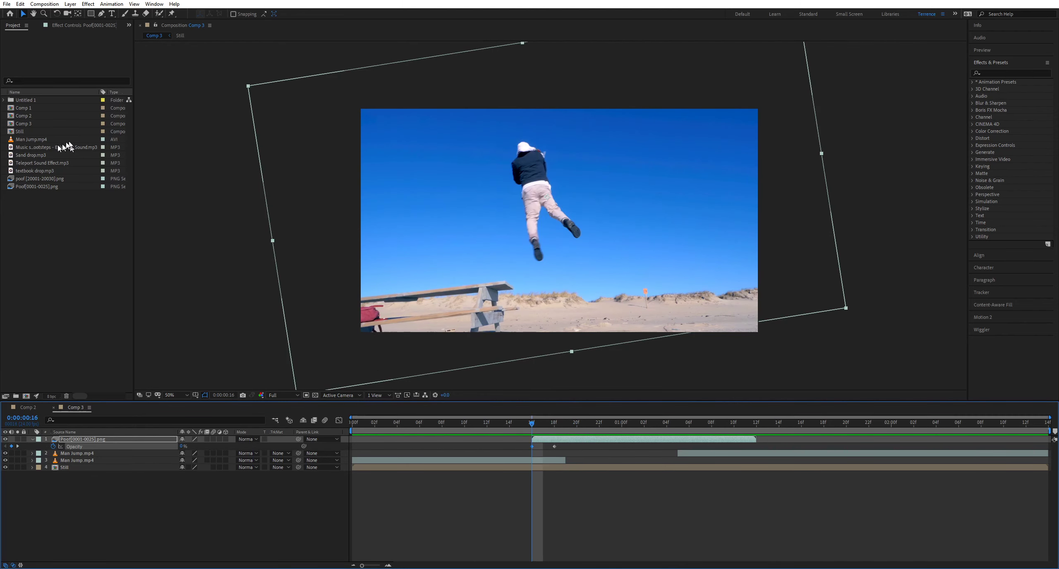
Step: Examine the layer setup and the jump's timing in Comp 1, and return to Comp 3 at 0:00:00:18
double_click(13, 108)
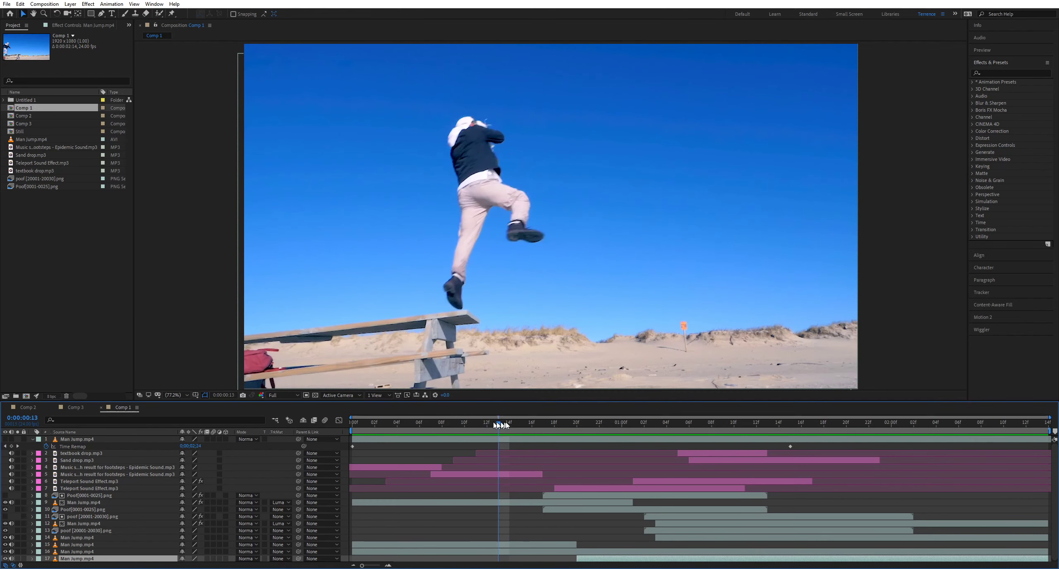
left_click_drag(498, 424, 577, 430)
left_click(71, 407)
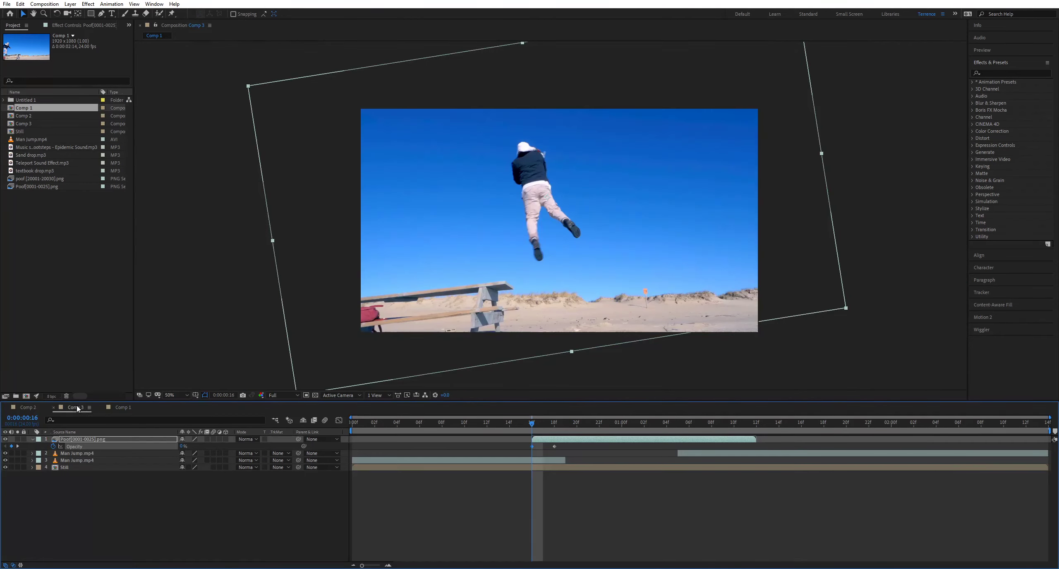
mouse_move(532, 426)
left_mouse_down()
mouse_move(520, 426)
mouse_move(555, 426)
mouse_move(543, 426)
left_mouse_up()
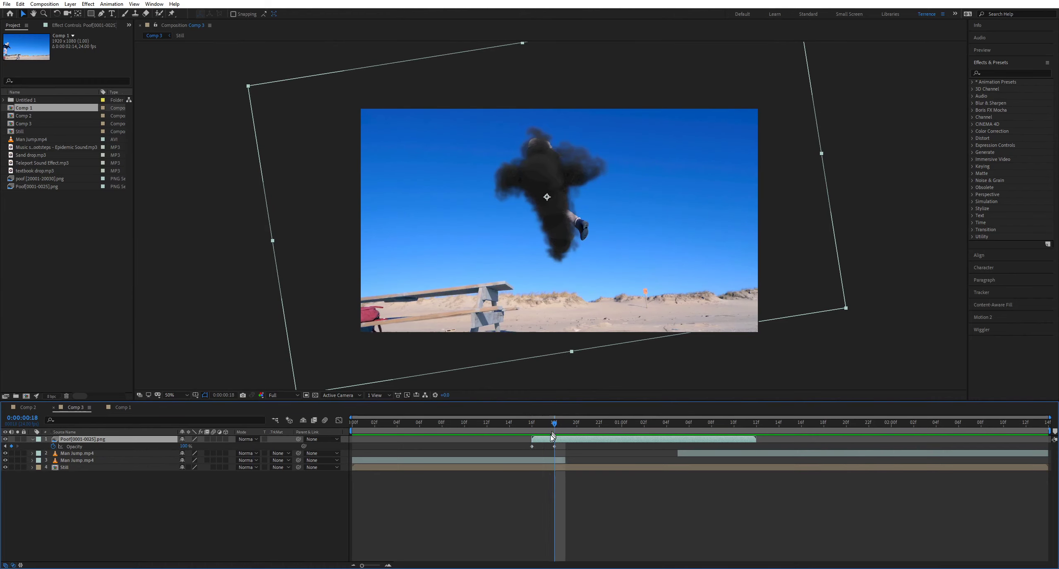
Step: Duplicate the Poof[0001-0025].png layer and the first Man Jump.mp4 clip, and place the duplicated clip between the two smoke layers
key("ctrl+d")
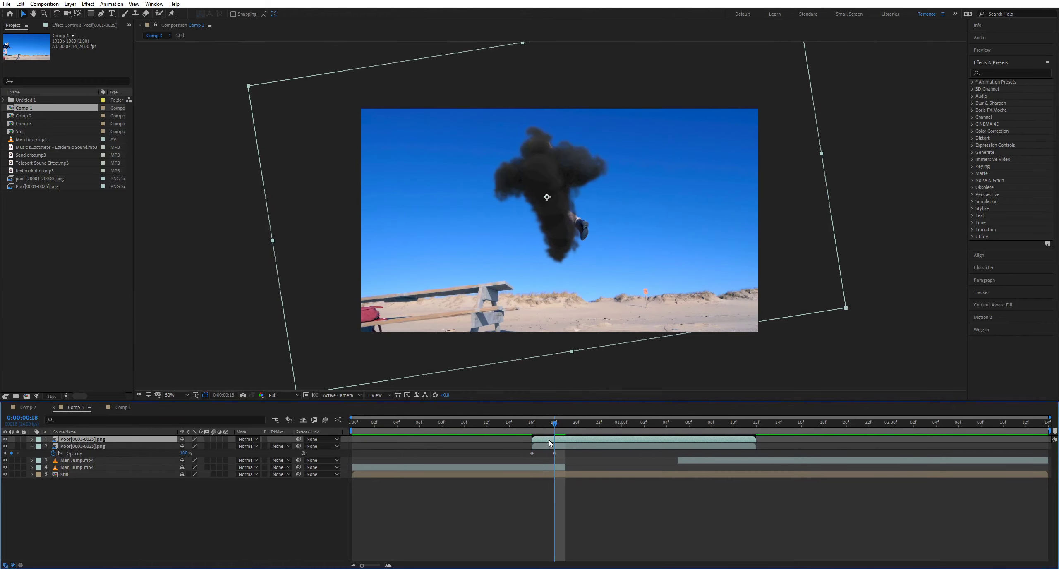
left_click(70, 469)
key("ctrl+d")
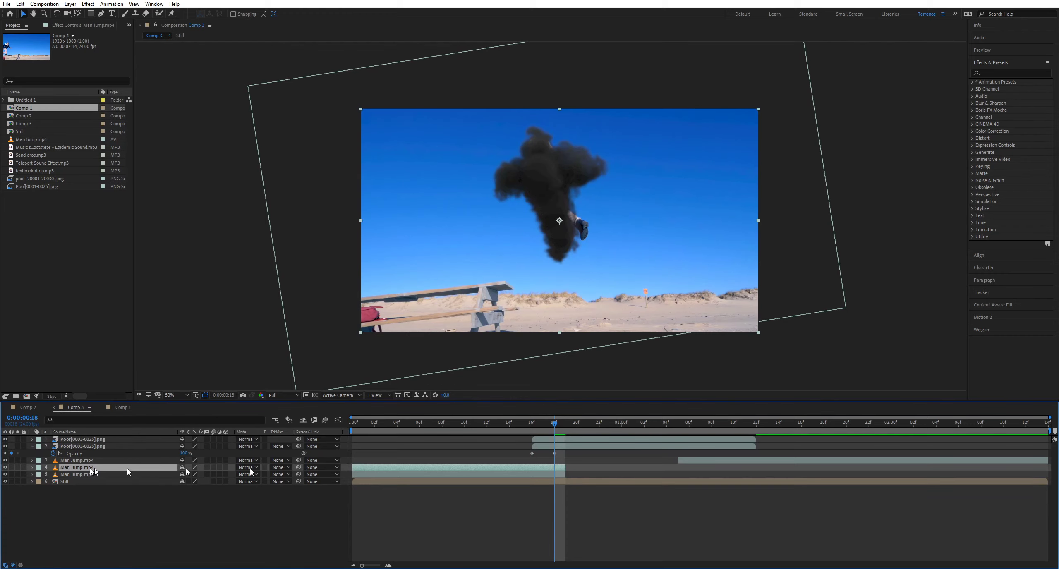
left_click_drag(75, 469, 99, 446)
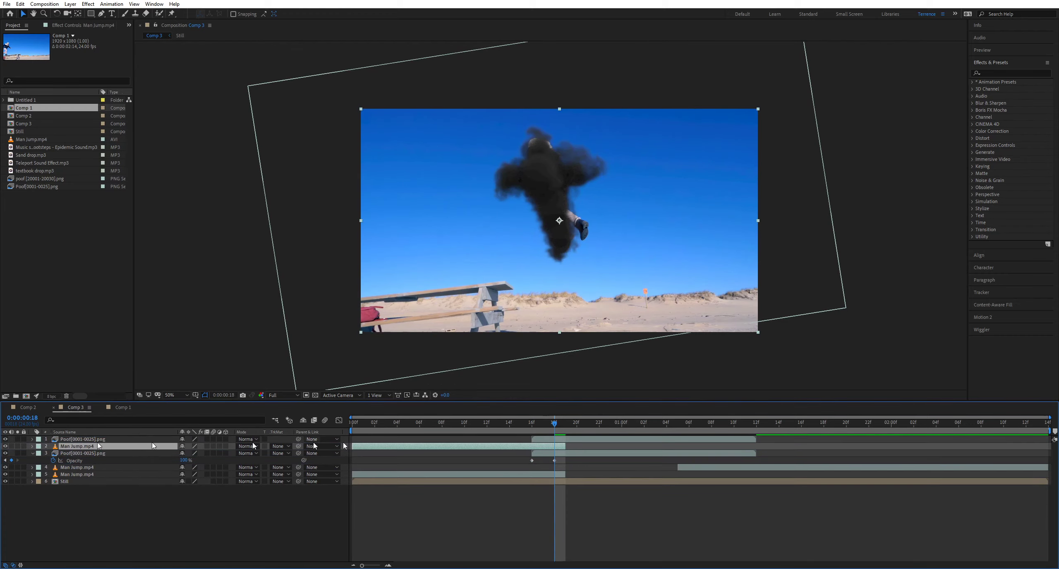
Step: Apply the Tint effect to the top Poof[0001-0025].png layer and map black to white (FFFFFF)
left_click(568, 439)
left_click_drag(543, 423, 552, 428)
left_click(994, 73)
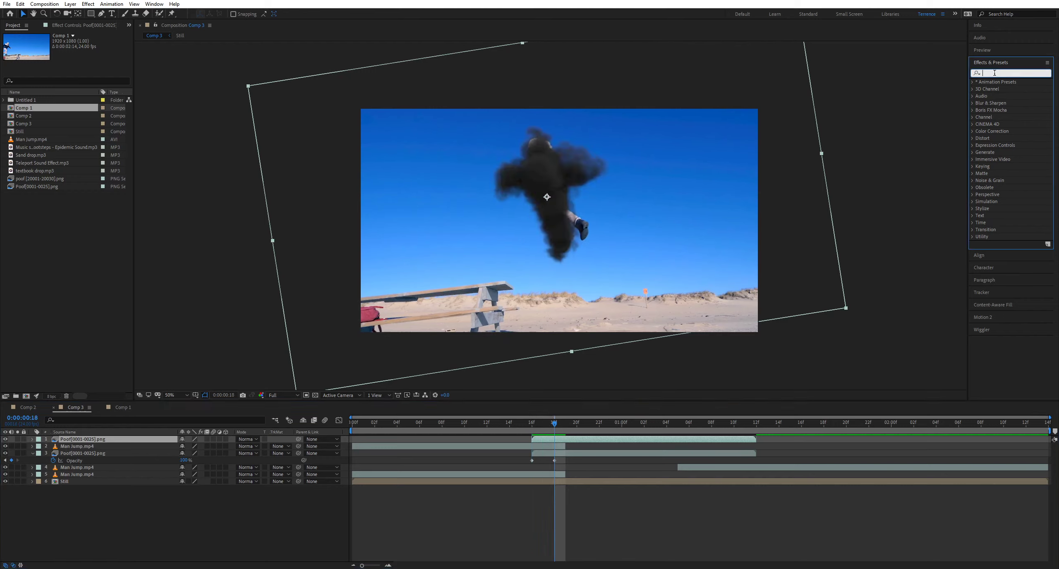
type("tinit")
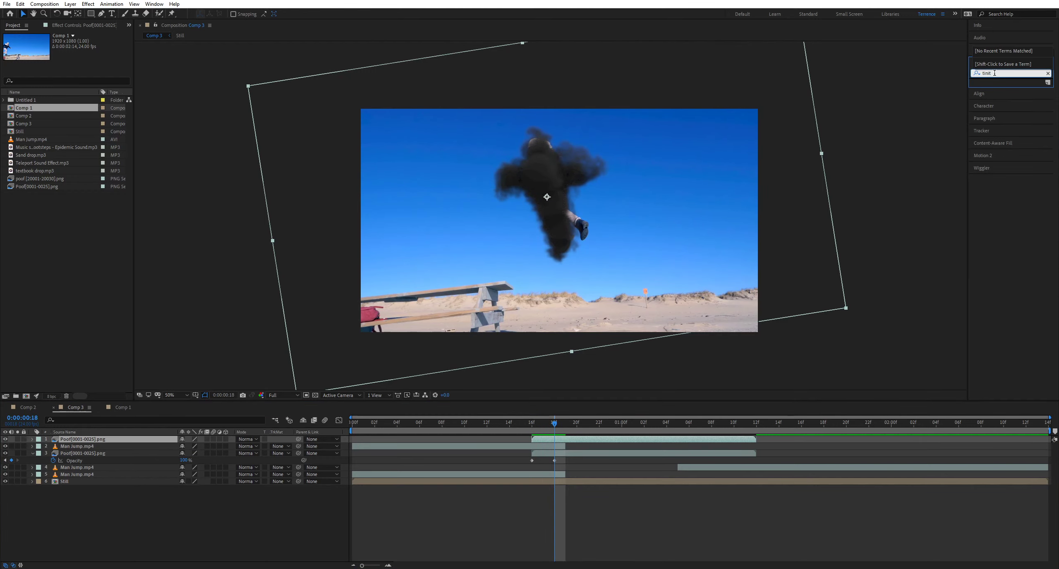
key("BackSpace")
key("BackSpace")
type("t")
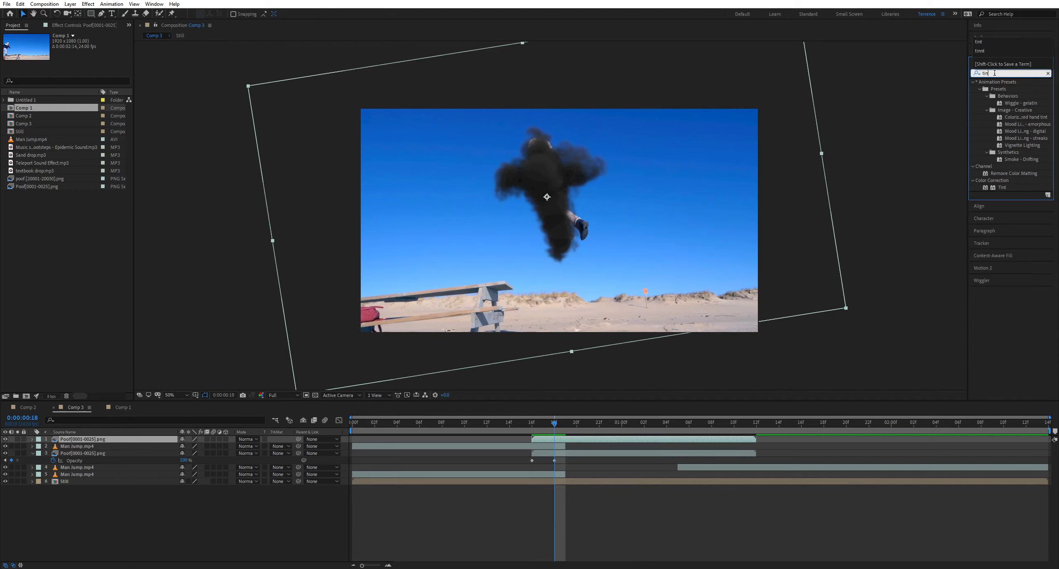
left_click_drag(1001, 117, 575, 440)
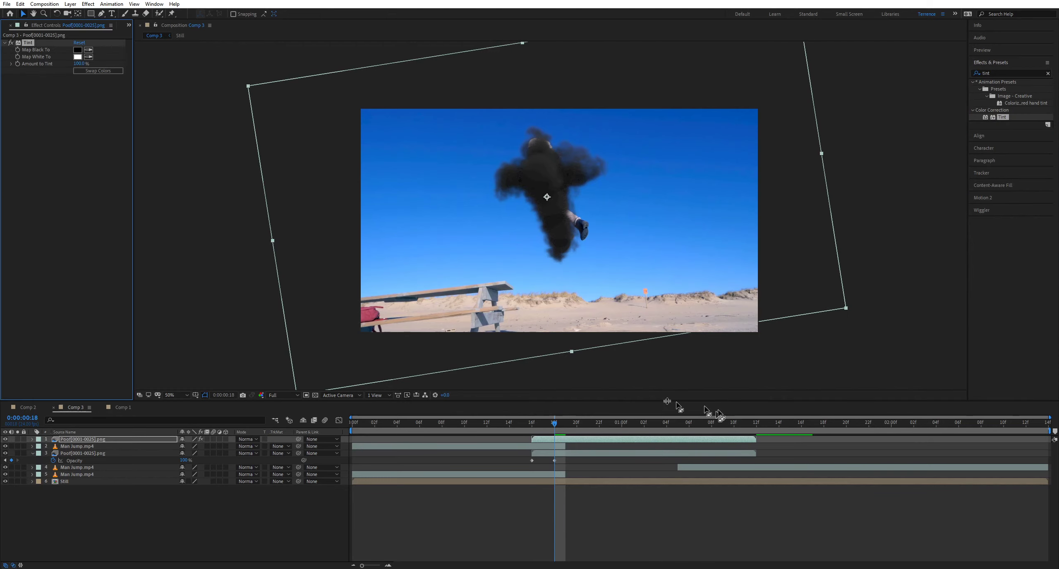
left_click(78, 50)
left_click(509, 245)
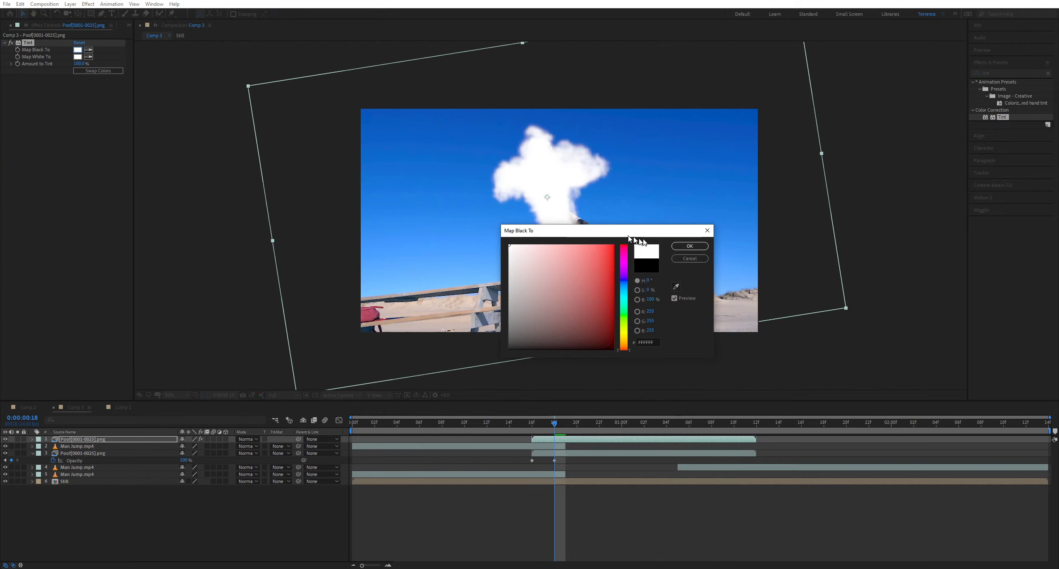
left_click(689, 246)
Step: Select the Man Jump.mp4 layer below the white smoke and check which timeline columns are enabled, including Modes
left_click(82, 447)
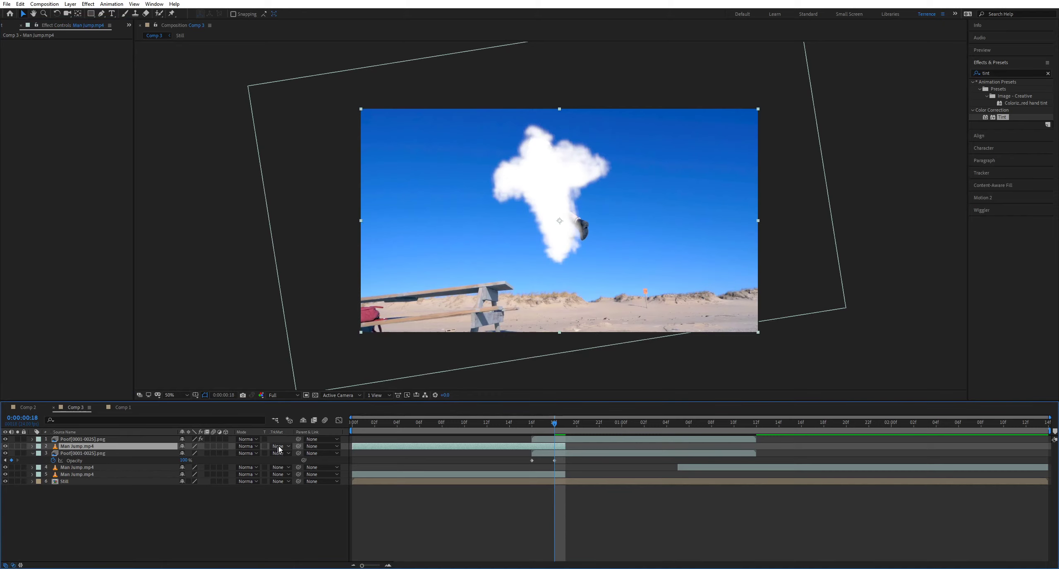
right_click(276, 433)
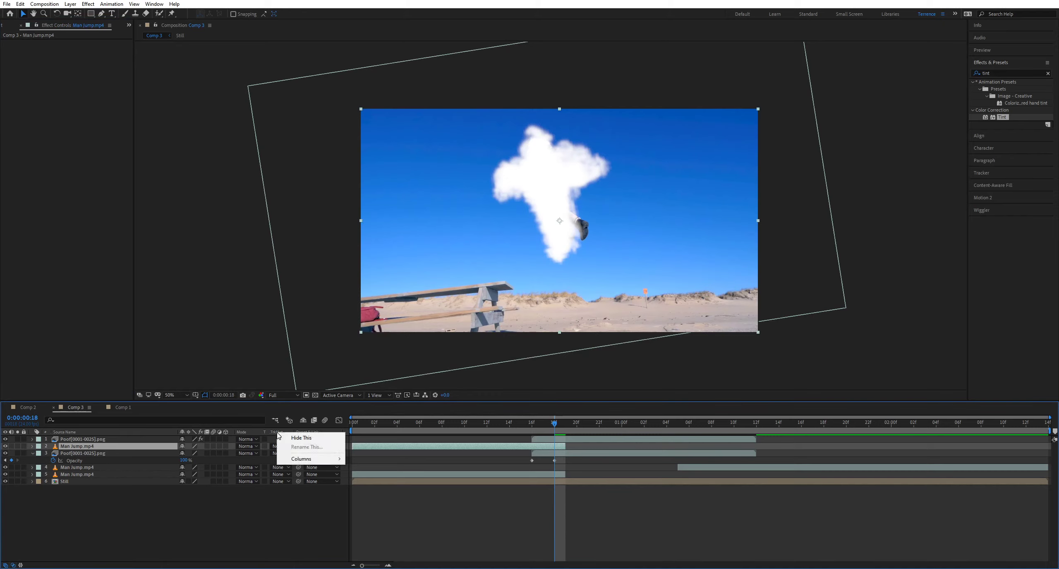
right_click(259, 431)
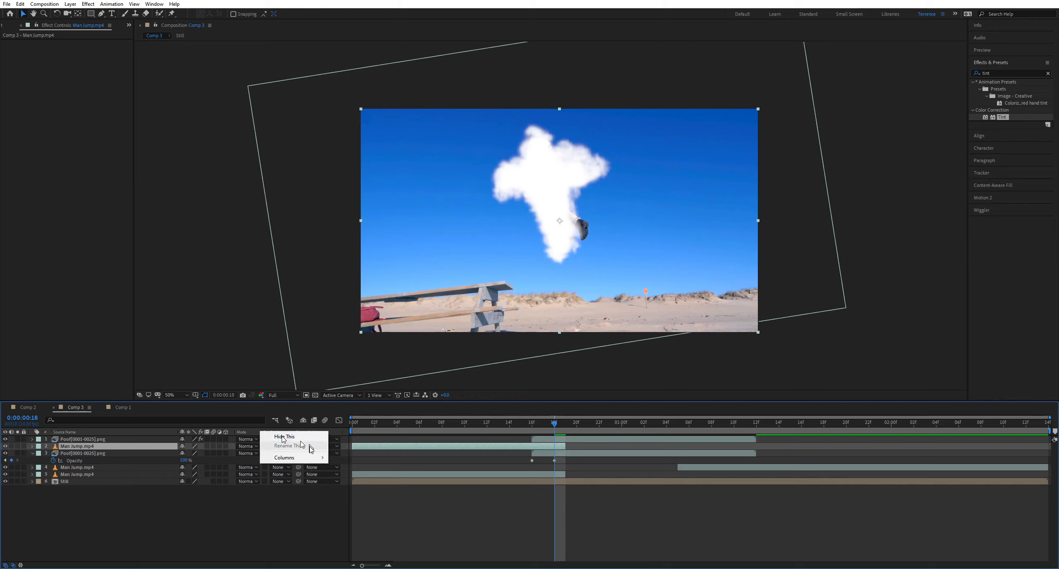
mouse_move(306, 458)
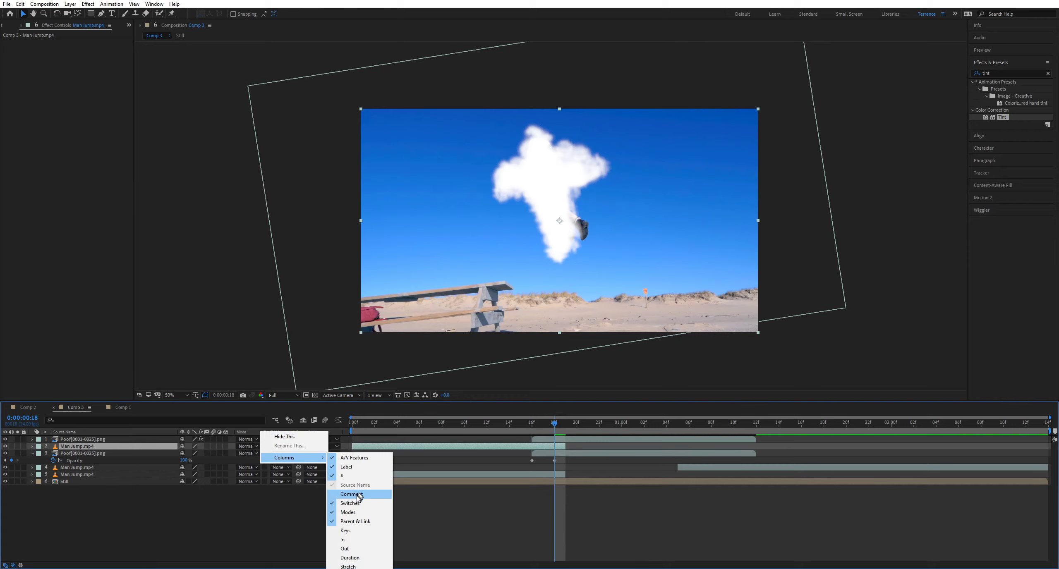
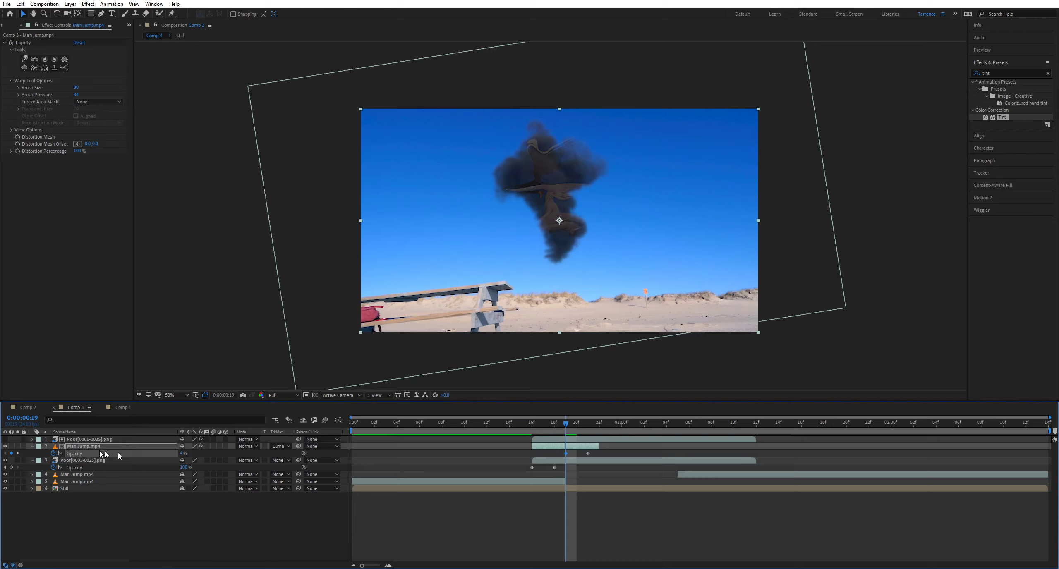
left_click_drag(559, 435, 700, 450)
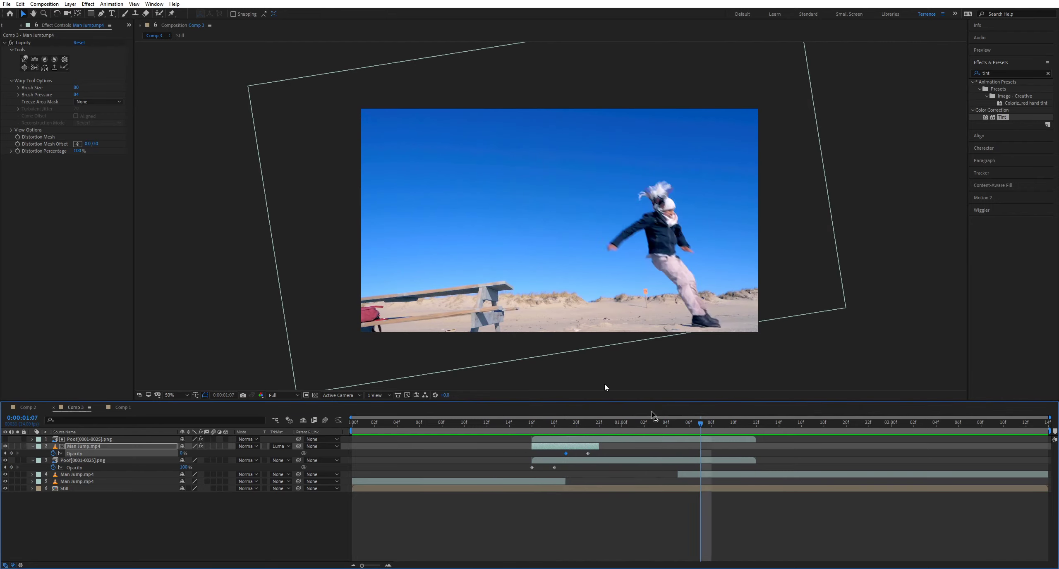
left_click(6, 26)
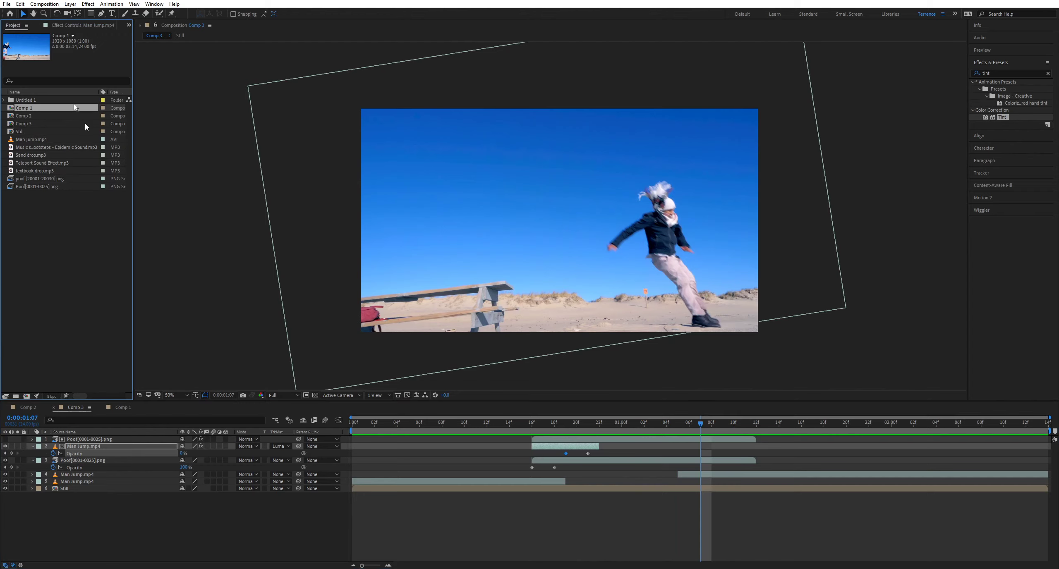
left_click(45, 187)
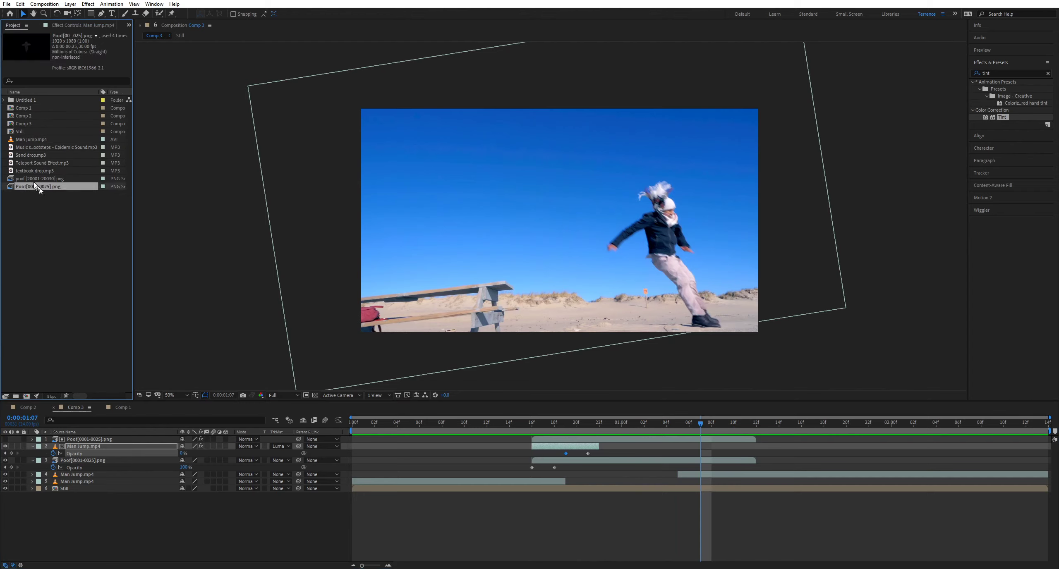
left_click_drag(37, 178, 278, 474)
left_click_drag(539, 479, 749, 468)
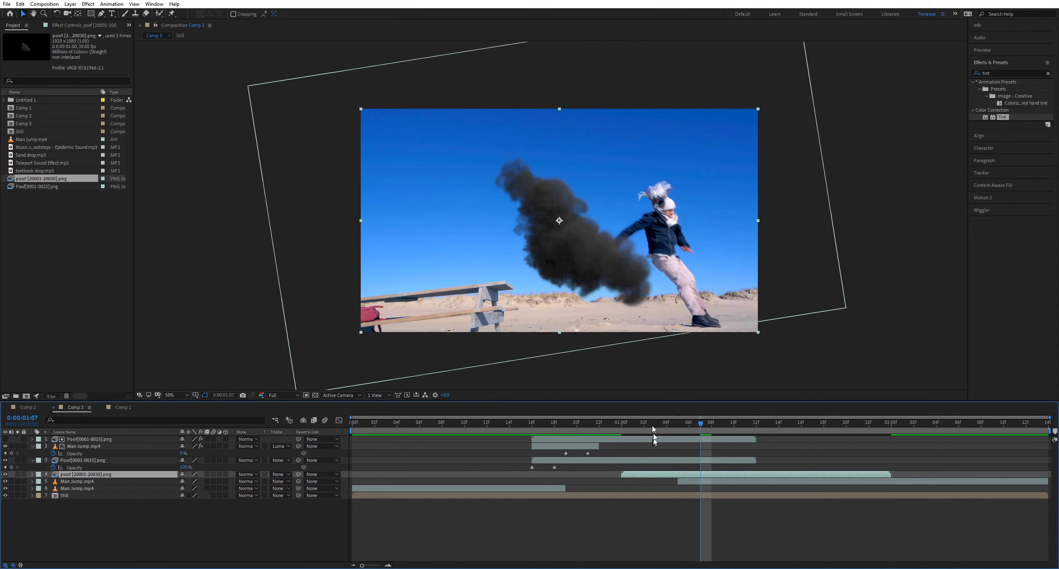
left_click_drag(549, 220, 650, 229)
key("r")
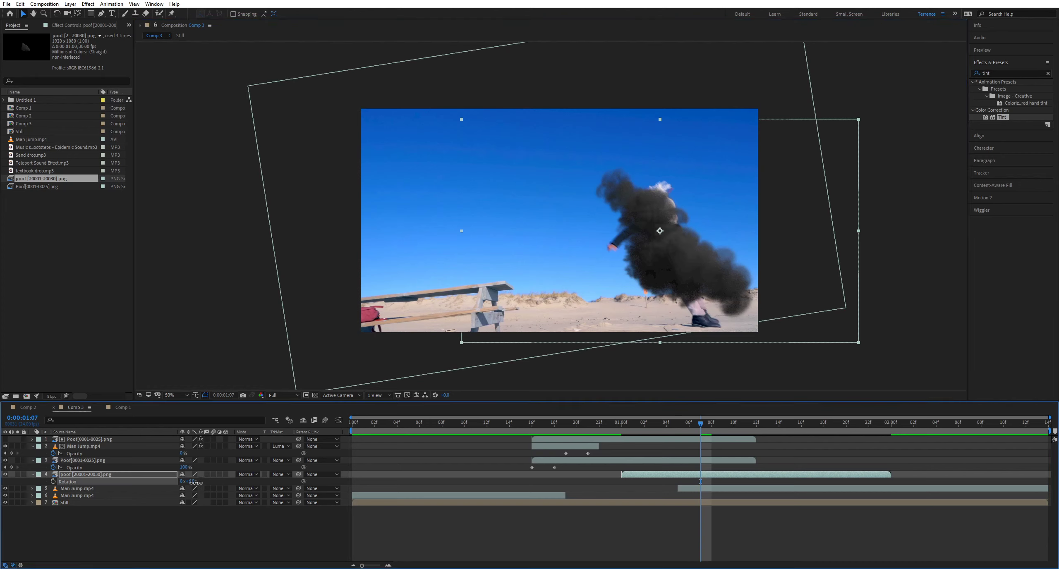
left_click_drag(189, 481, 189, 468)
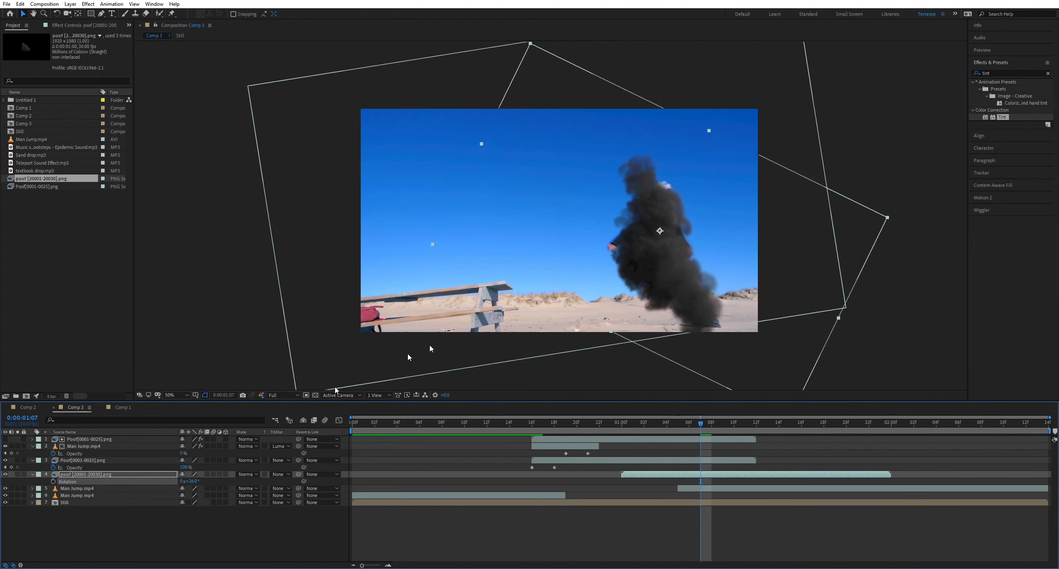
mouse_move(588, 284)
left_mouse_down()
mouse_move(584, 267)
mouse_move(592, 275)
left_mouse_up()
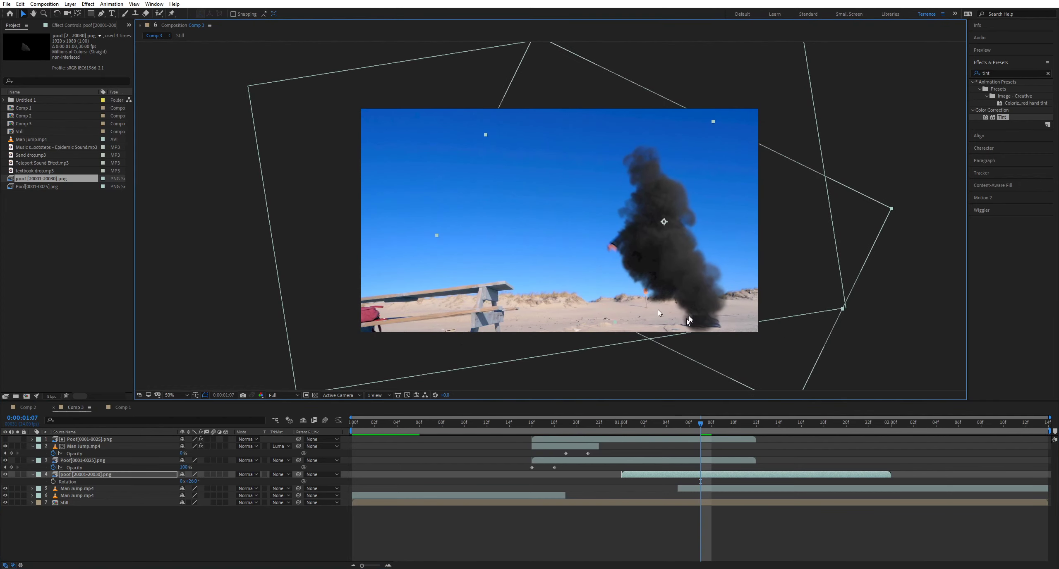
left_click_drag(695, 445, 699, 476)
left_click(655, 435)
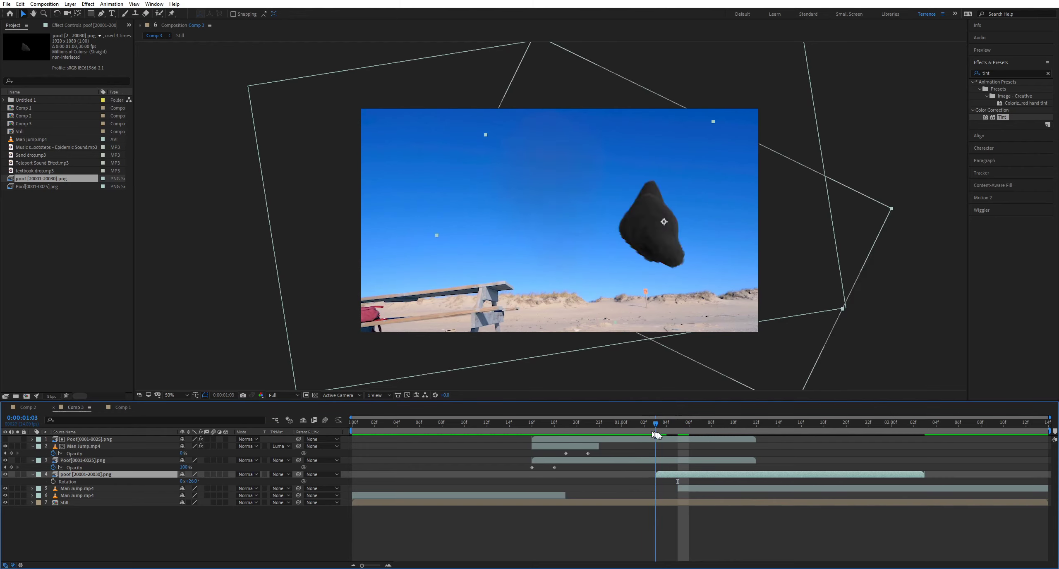
left_click_drag(656, 434, 677, 437)
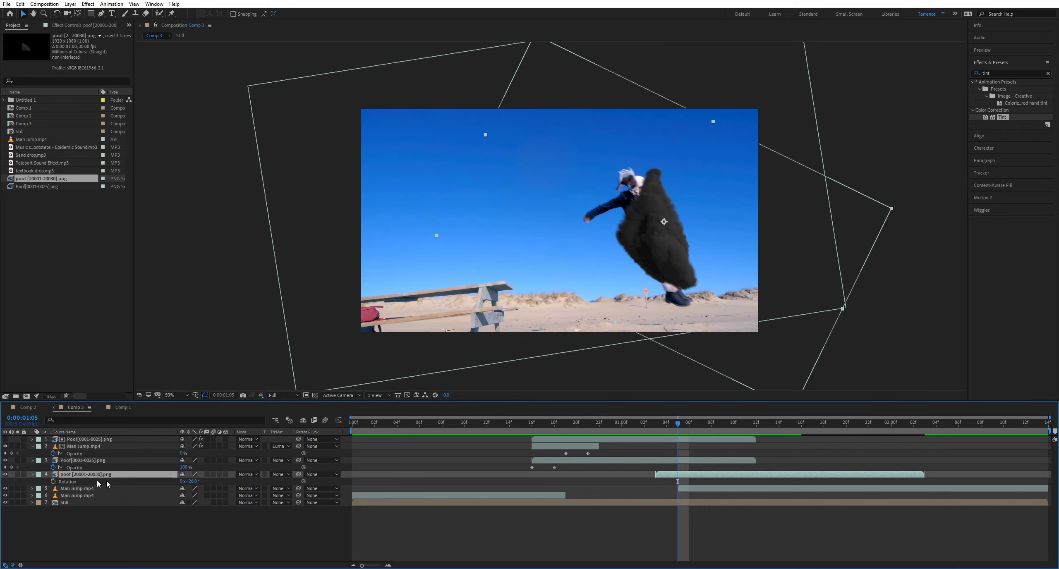
left_click(53, 482)
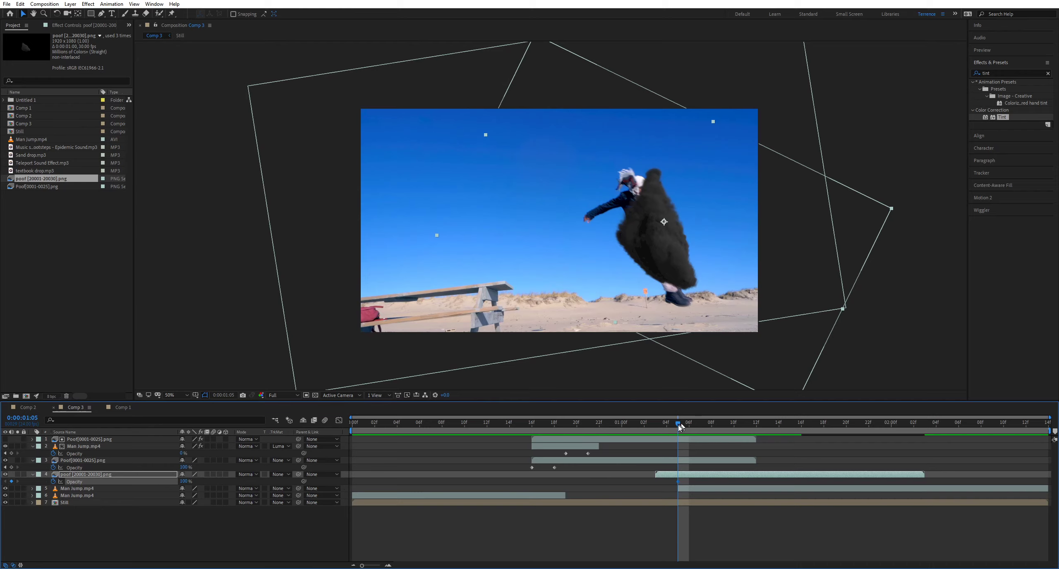
left_click_drag(679, 425, 655, 424)
left_click_drag(182, 482, 128, 482)
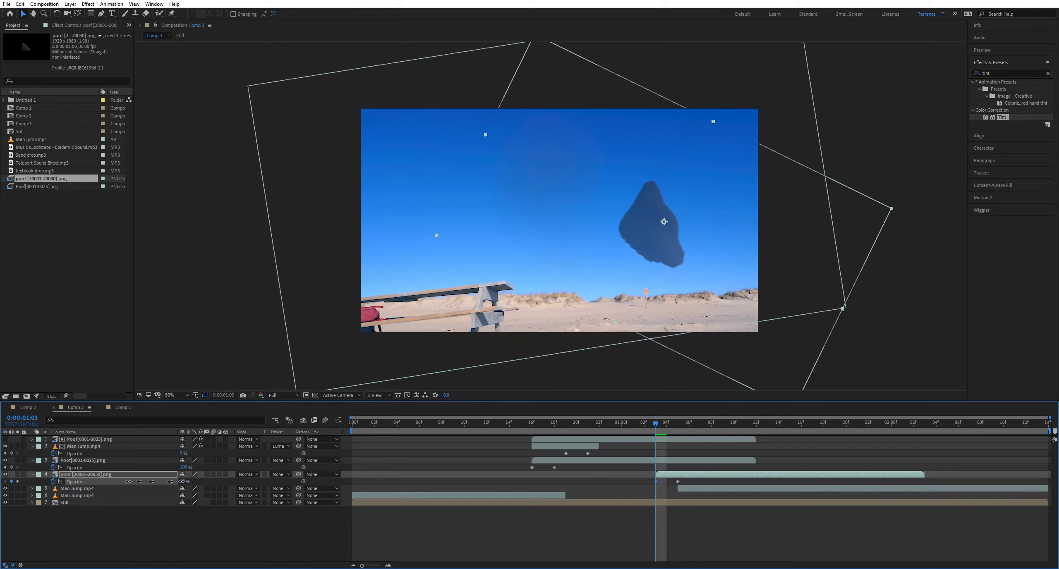
left_click_drag(646, 429, 700, 435)
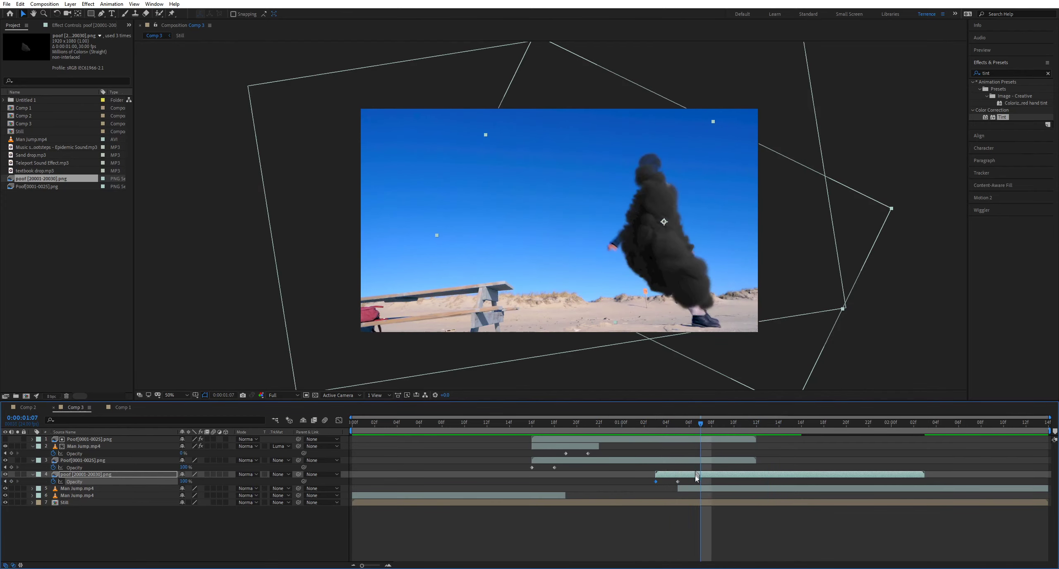
left_click(697, 475)
key("ctrl+d")
left_click(702, 495)
key("ctrl+d")
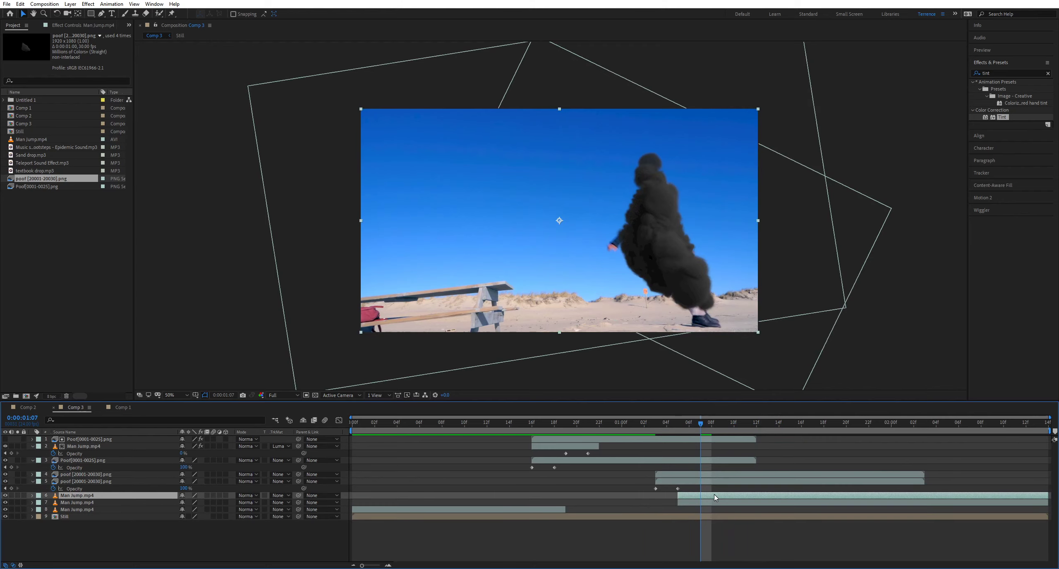
left_click_drag(134, 492, 83, 478)
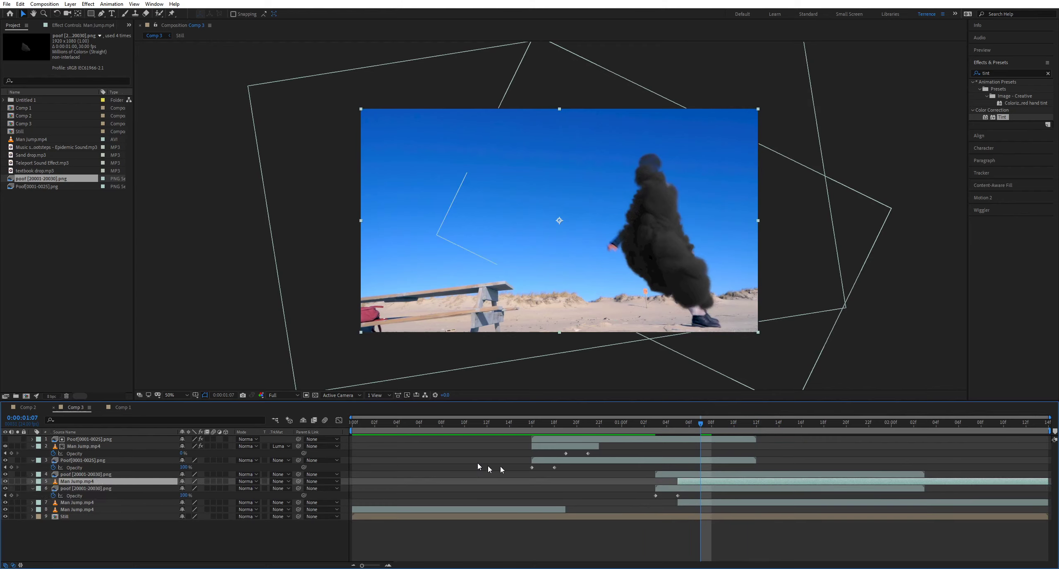
left_click(689, 474)
left_click_drag(1000, 118, 763, 428)
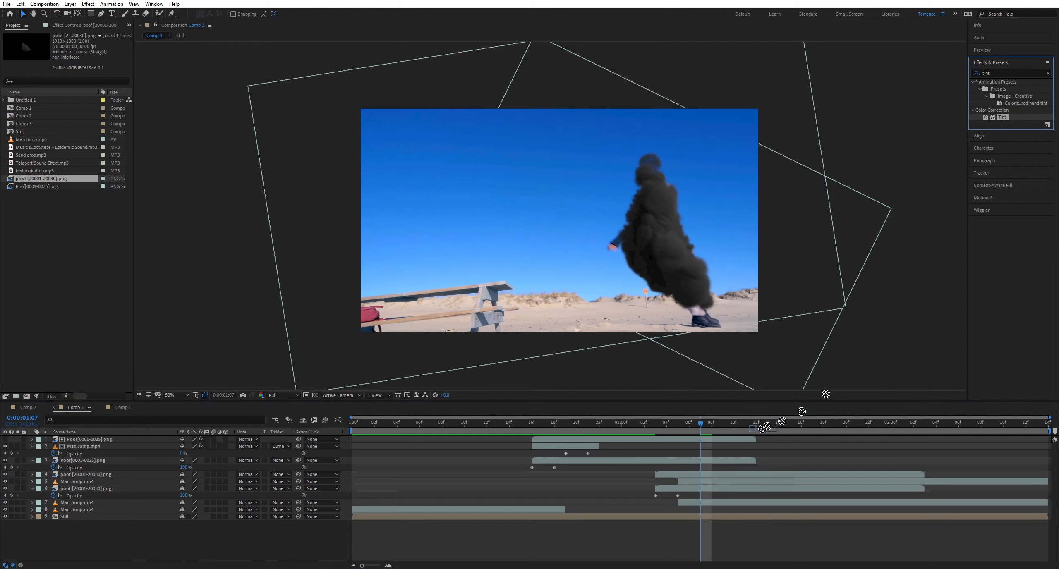
left_click_drag(724, 469, 724, 474)
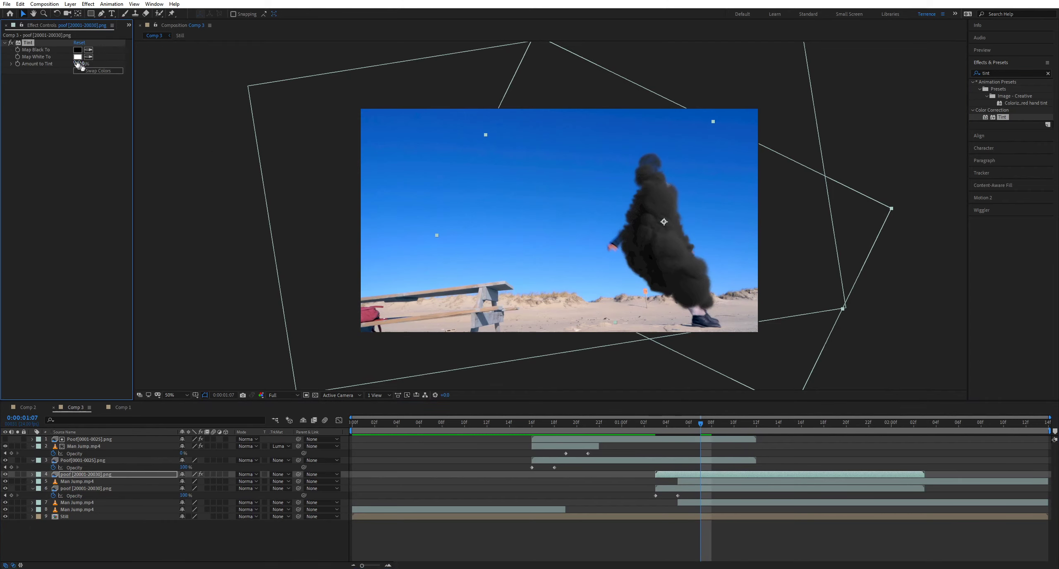
left_click(78, 49)
left_click(509, 245)
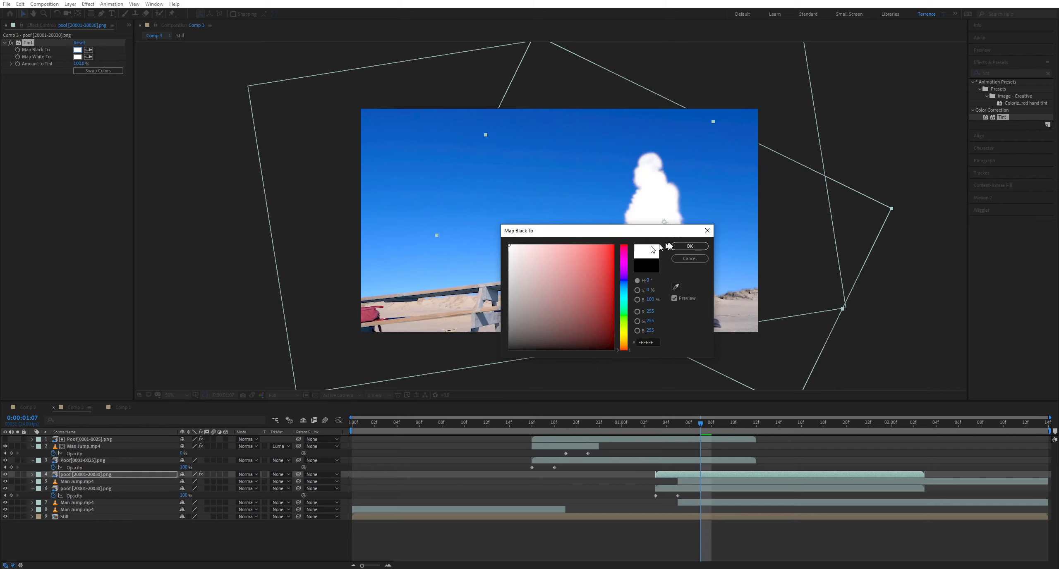
left_click(687, 246)
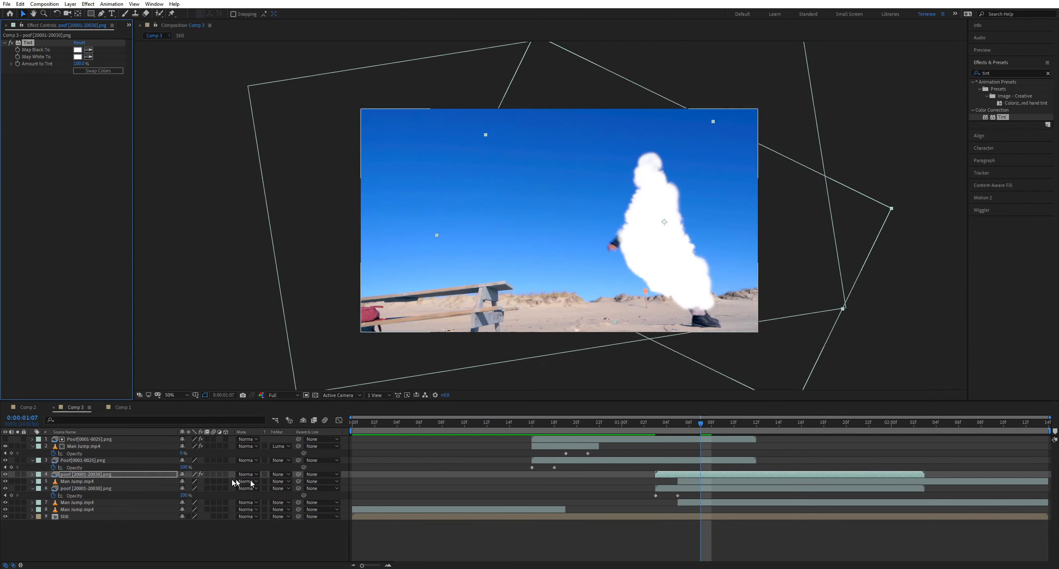
left_click(83, 481)
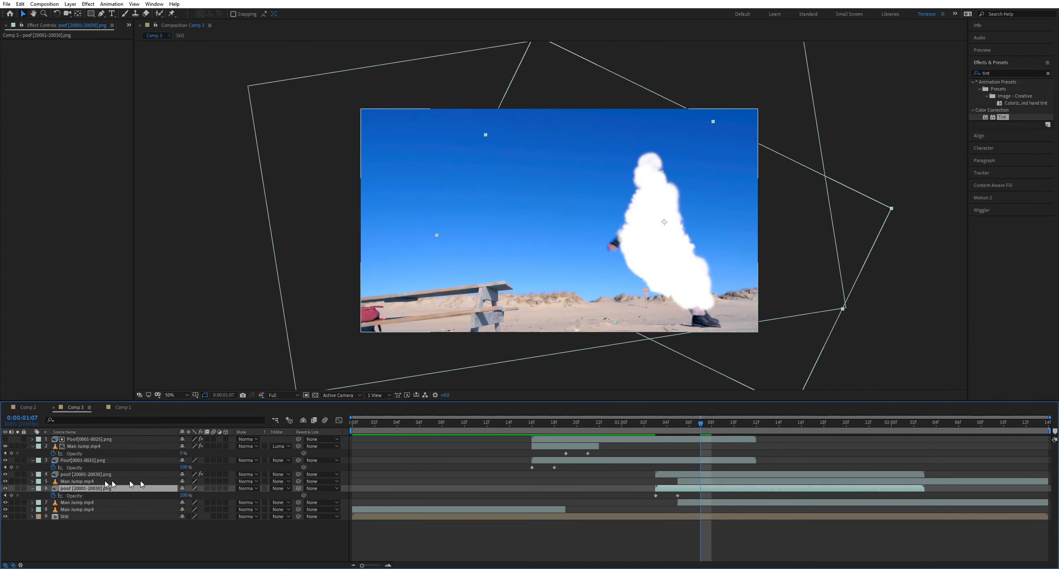
left_click(285, 482)
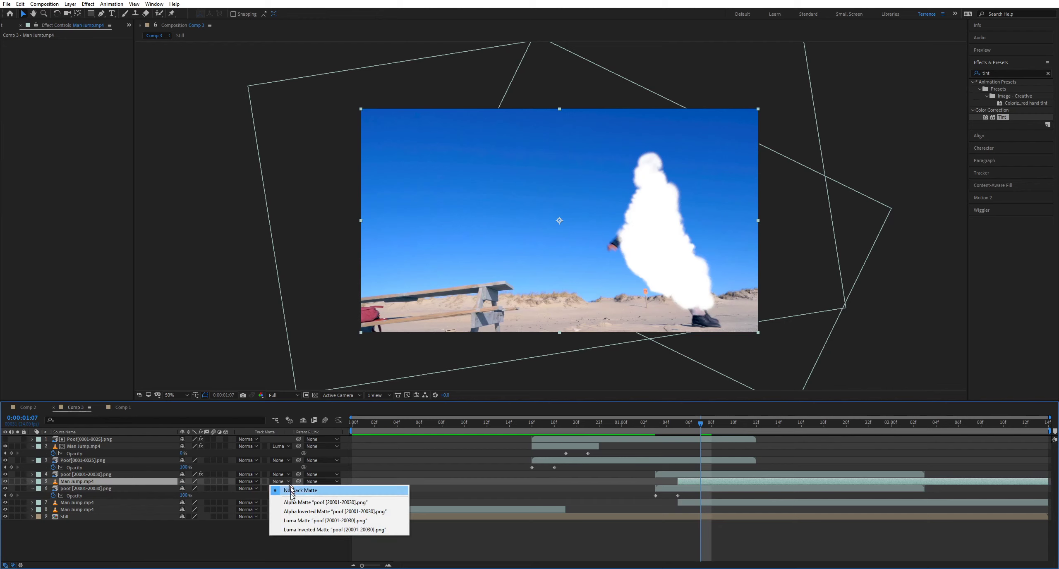
left_click(325, 522)
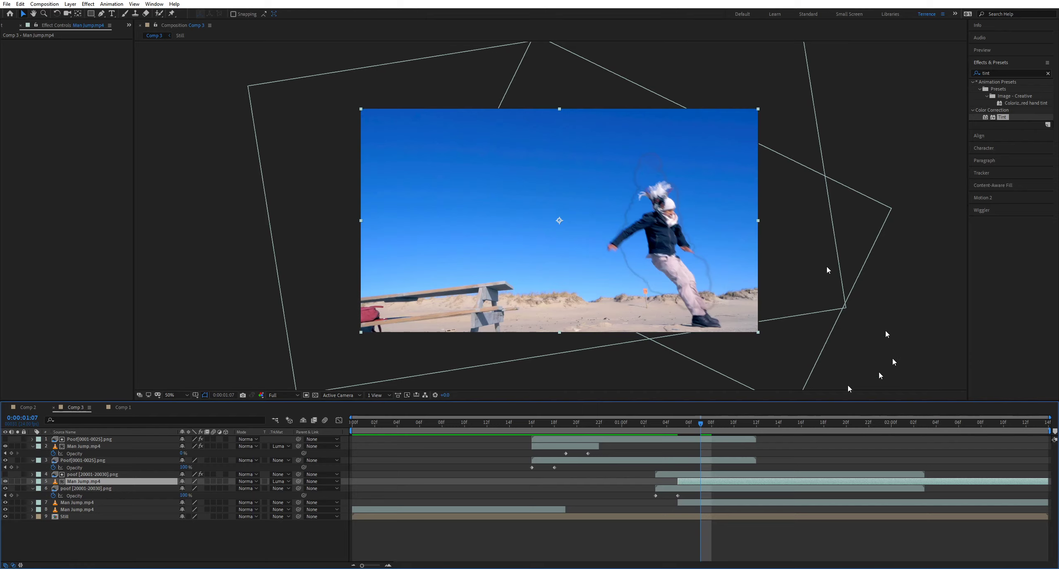
Step: Apply the Liquify effect to the luma-matted Man Jump.mp4 duplicate and warp the landing man's head, torso and legs at 0:00:01:07
right_click(15, 183)
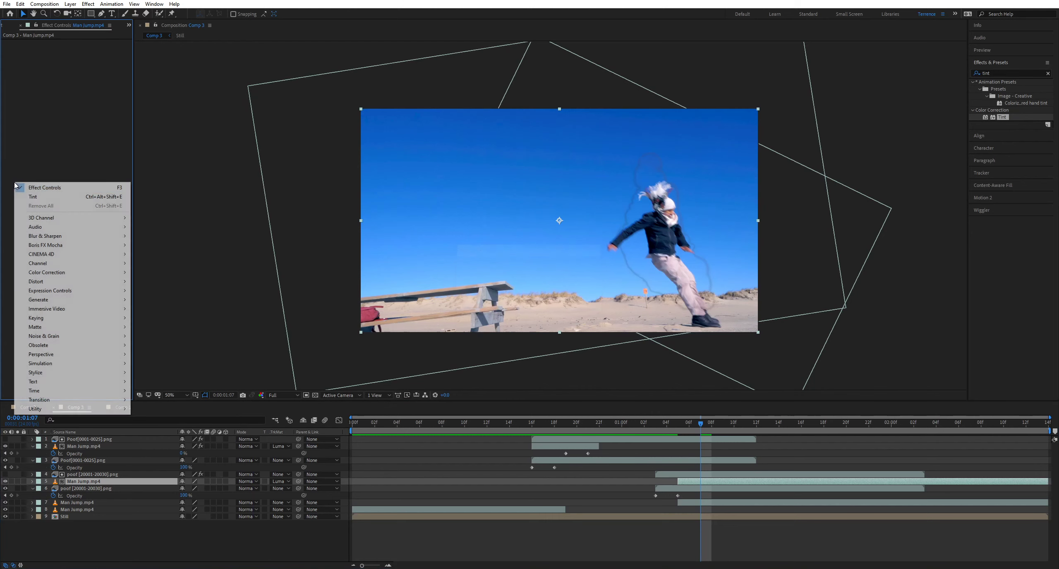
mouse_move(47, 286)
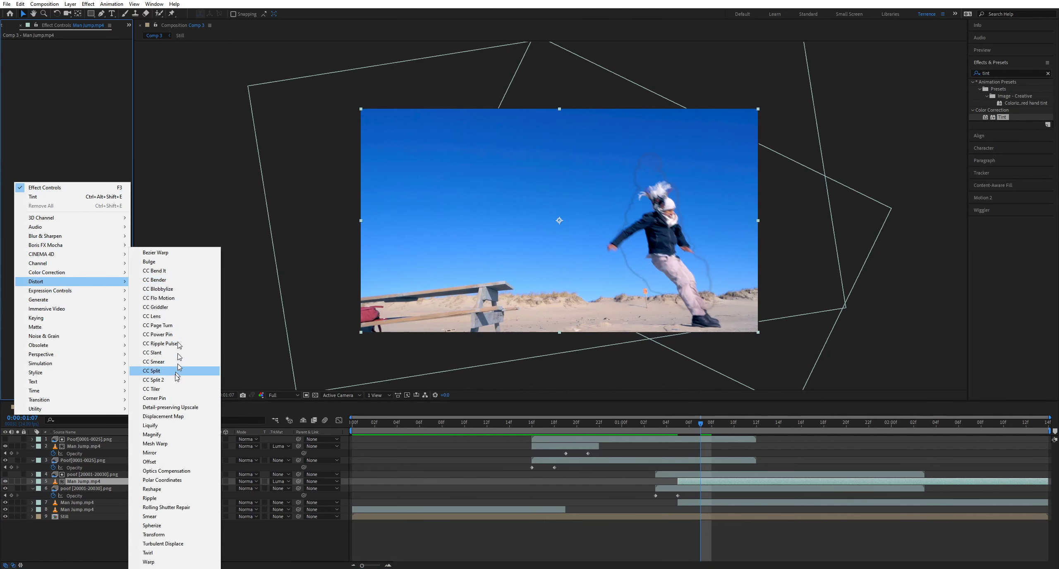
left_click(166, 425)
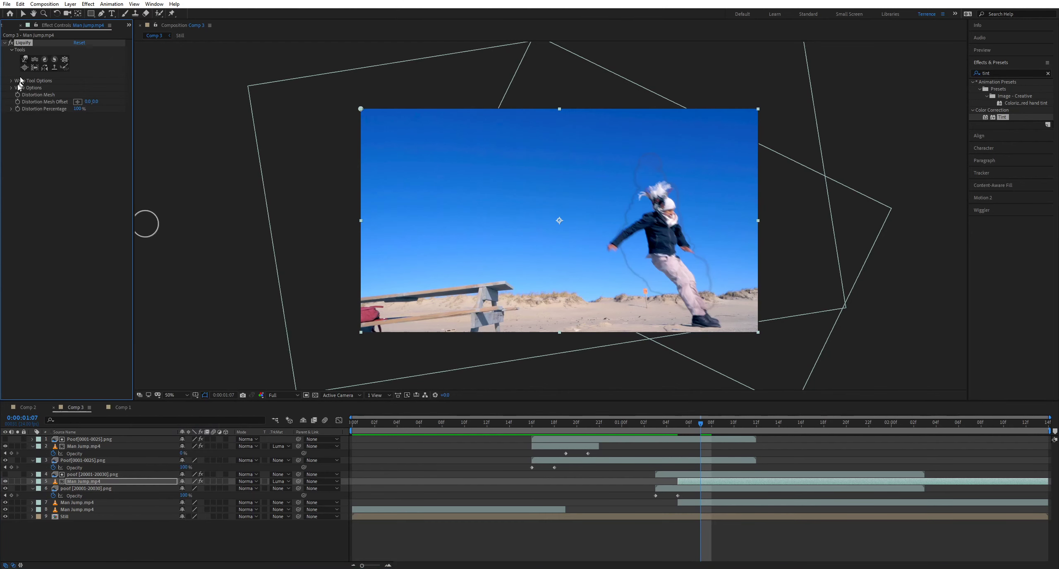
left_click(11, 81)
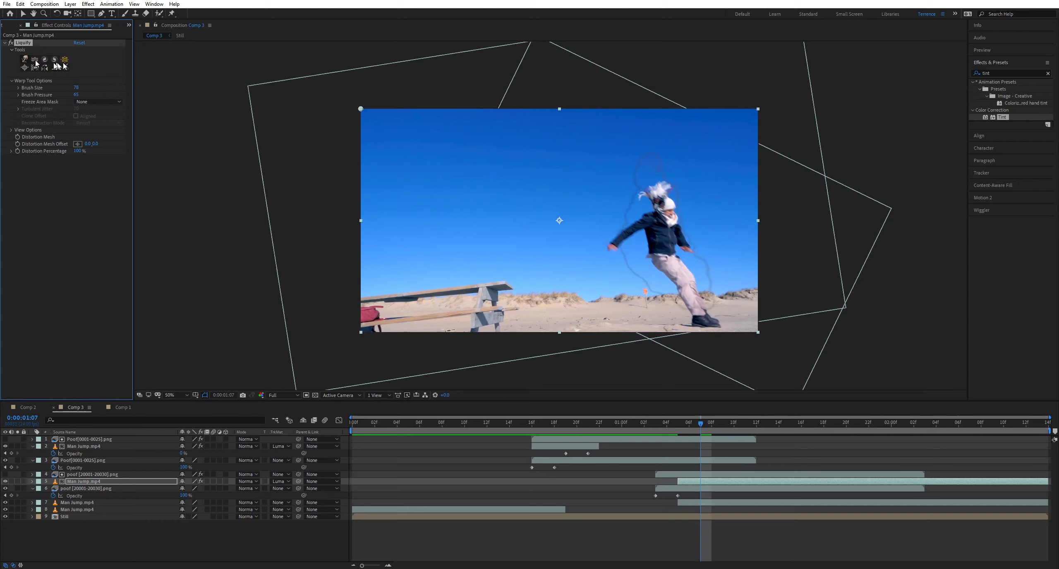
left_click_drag(670, 241, 629, 220)
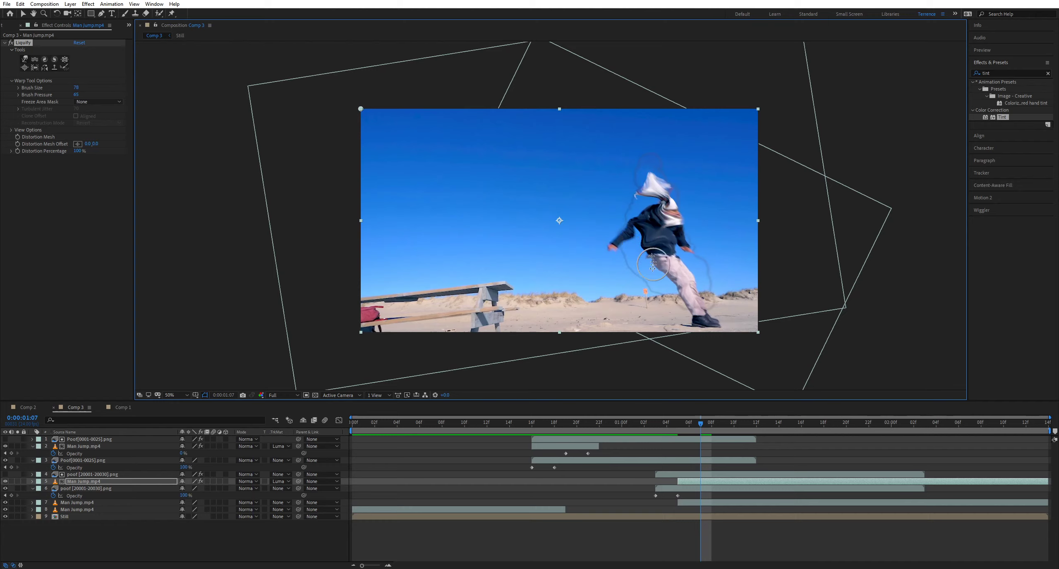
mouse_move(666, 265)
left_mouse_down()
mouse_move(687, 281)
mouse_move(668, 293)
mouse_move(686, 281)
mouse_move(696, 309)
mouse_move(668, 308)
mouse_move(686, 296)
left_mouse_up()
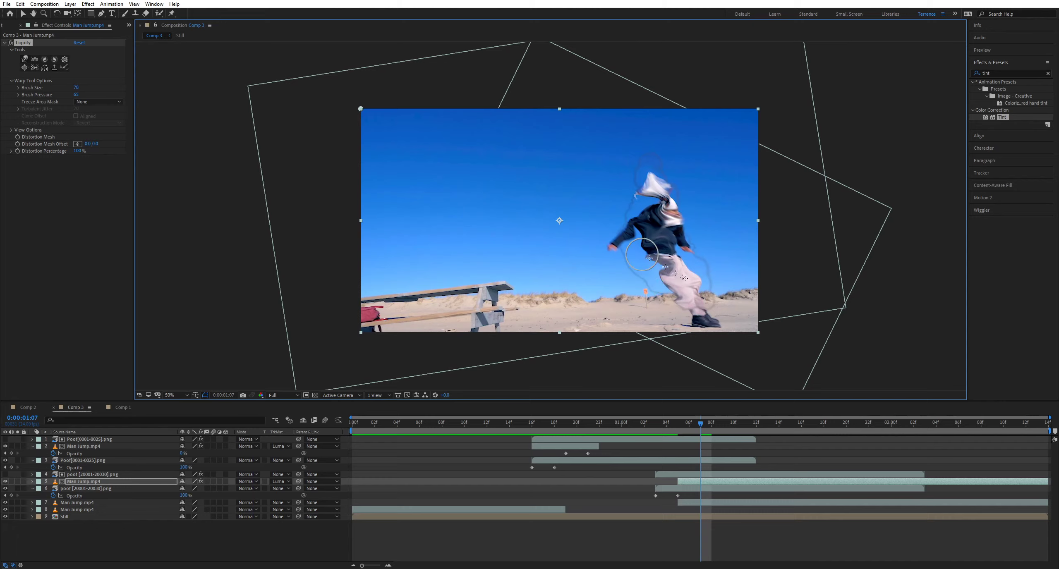
mouse_move(637, 193)
left_mouse_down()
mouse_move(680, 234)
mouse_move(665, 189)
left_mouse_up()
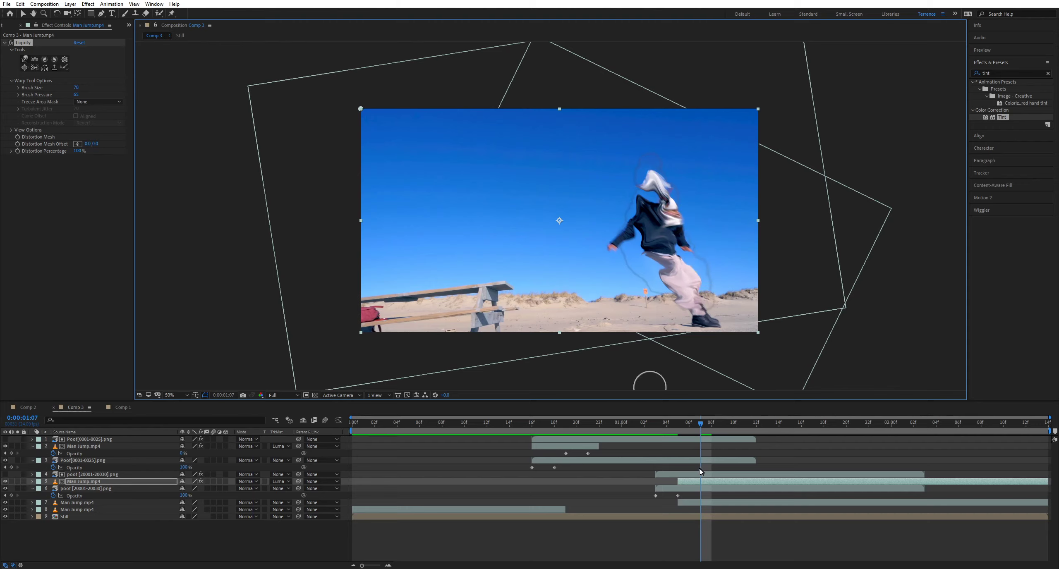
Step: Keyframe the liquified Man Jump.mp4 layer's opacity to fade from a reduced value at 0:00:01:08 to 0% at 0:00:01:10
left_click_drag(675, 437, 716, 437)
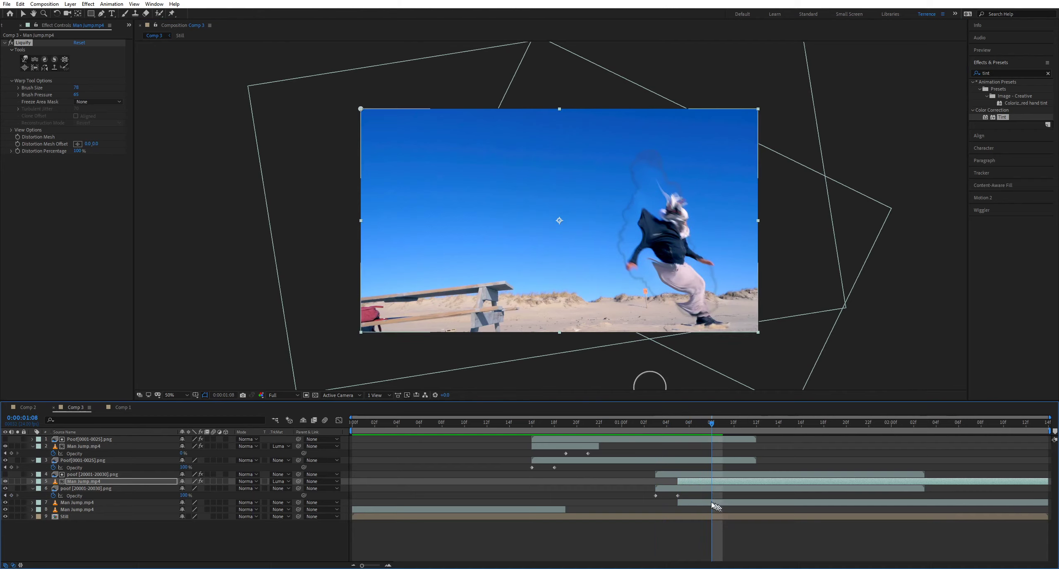
key("t")
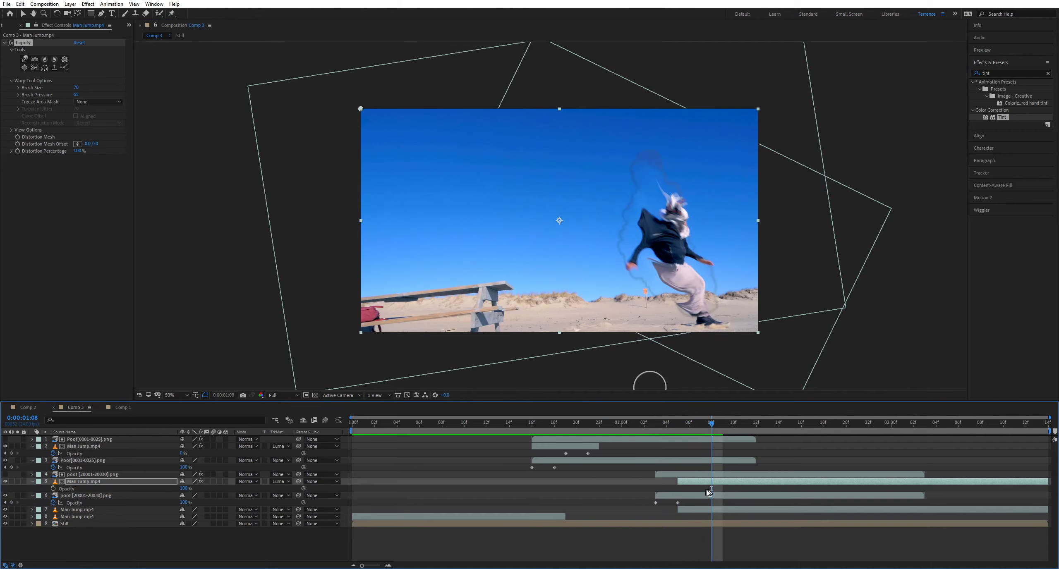
left_click(54, 489)
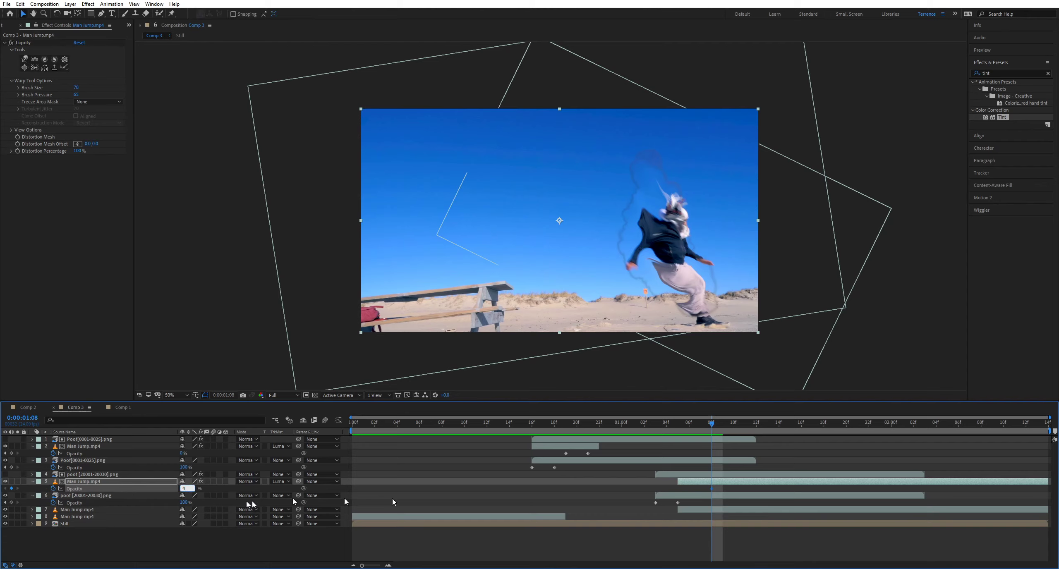
key("Return")
left_click(724, 429)
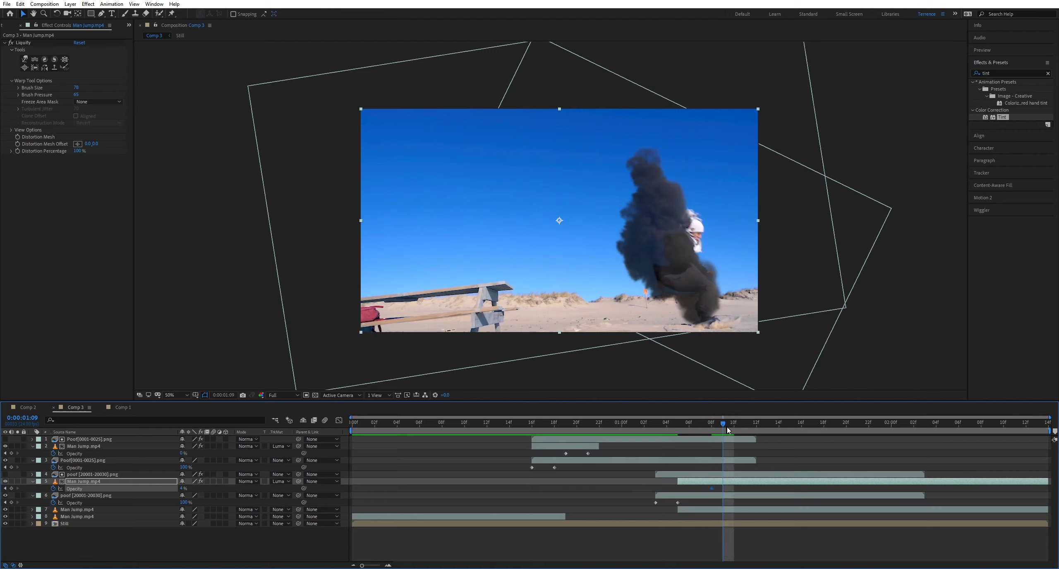
left_click(729, 431)
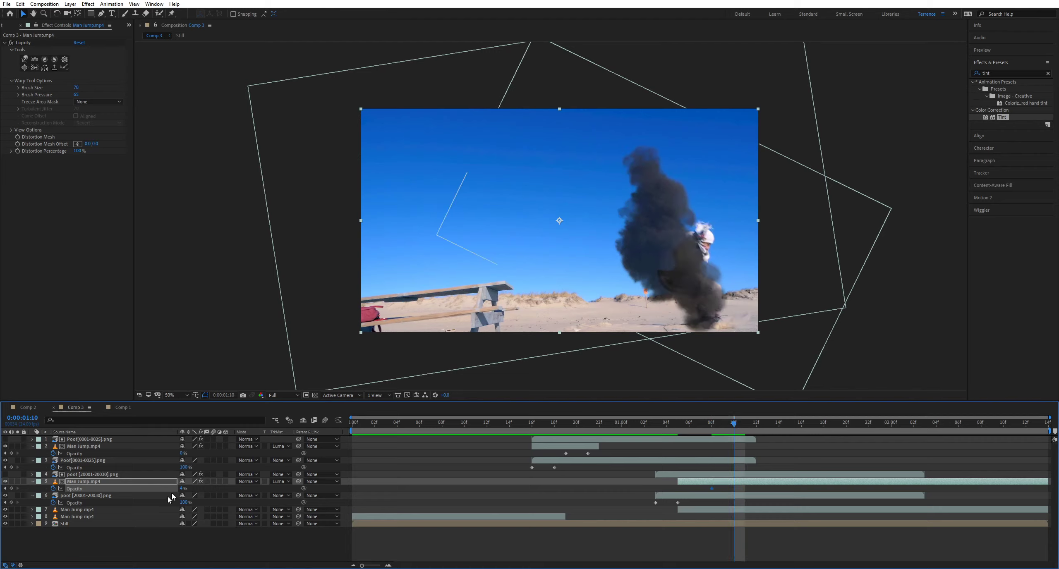
left_click_drag(181, 491, 140, 492)
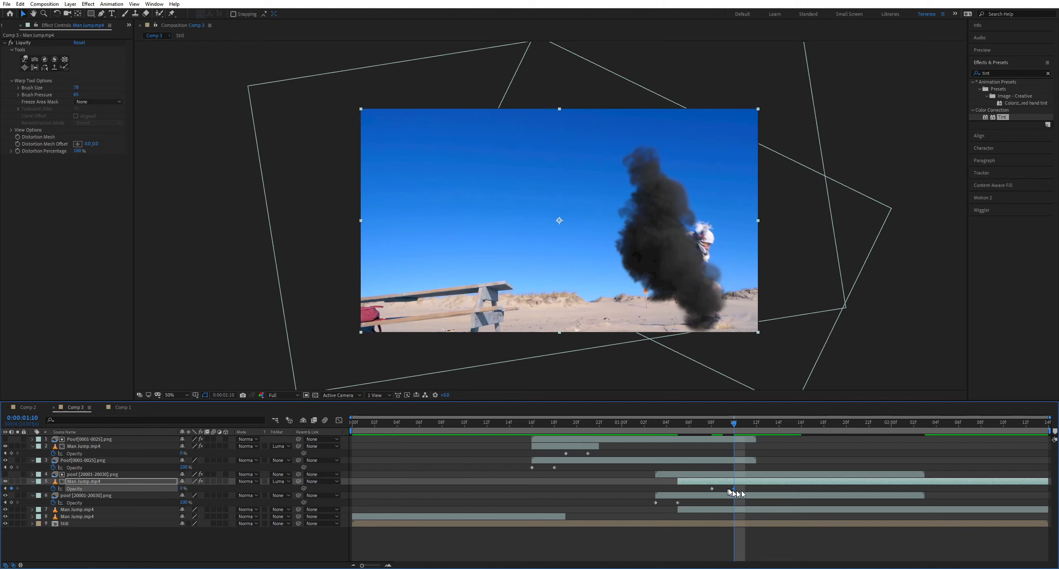
Step: Play back and scrub through the composition to check the smoke blends at the man's departure and landing
left_click(644, 425)
left_click_drag(646, 434, 324, 470)
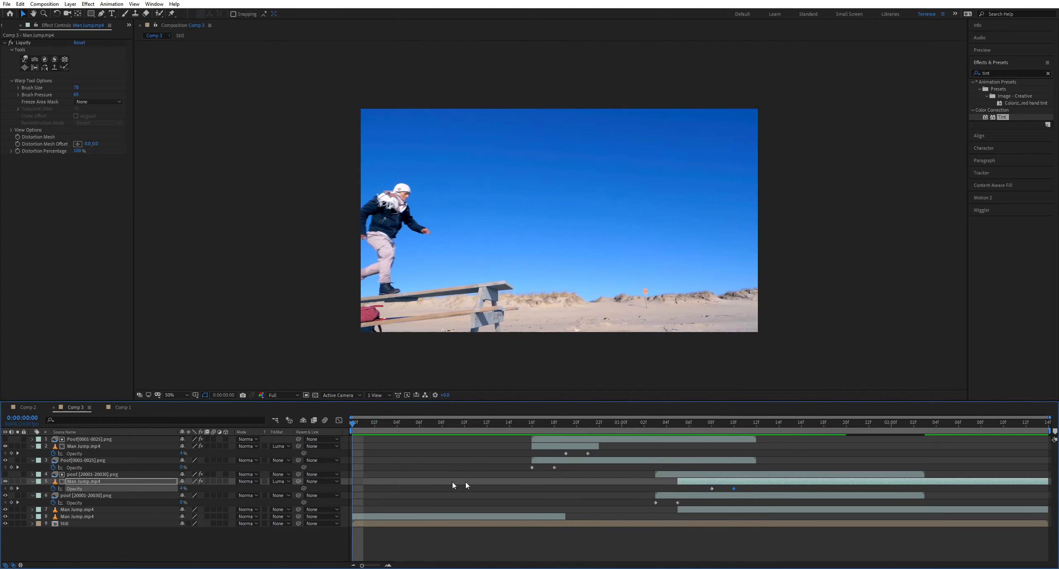
key("space")
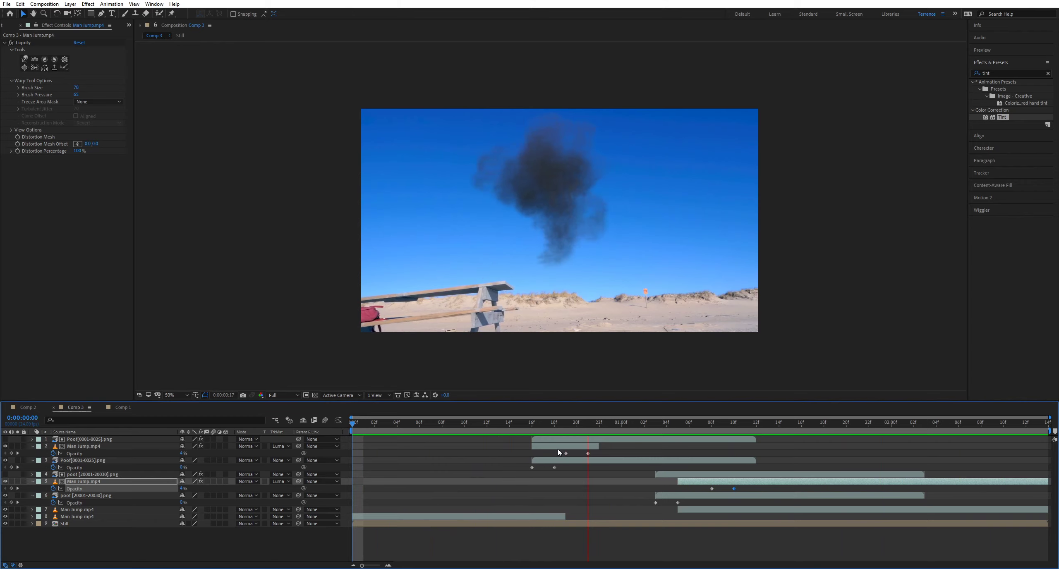
left_click(520, 425)
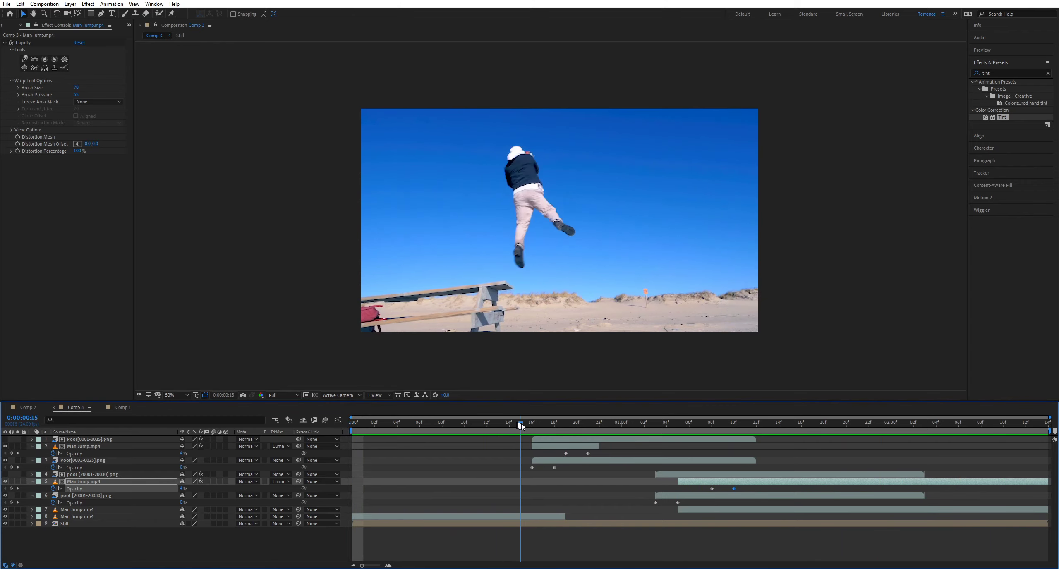
left_click_drag(521, 424, 734, 562)
left_click(509, 422)
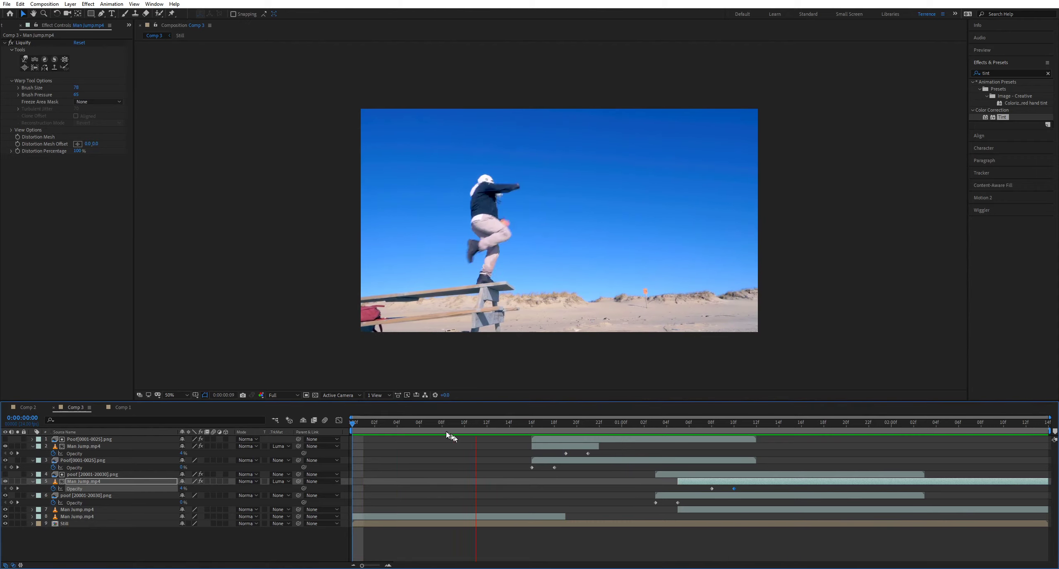
left_click_drag(475, 433, 601, 438)
key("space")
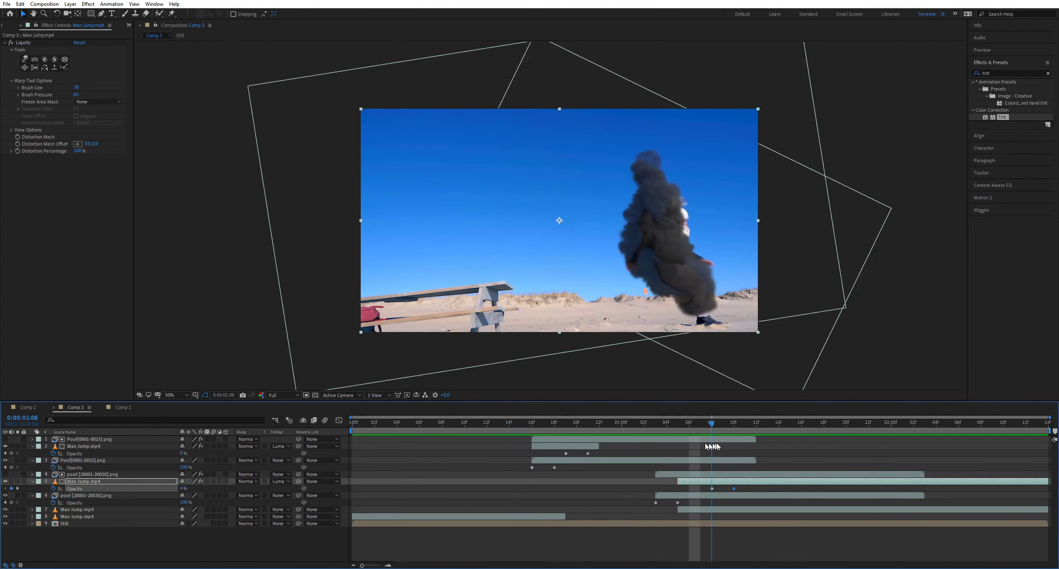
key("space")
left_click_drag(637, 456, 806, 541)
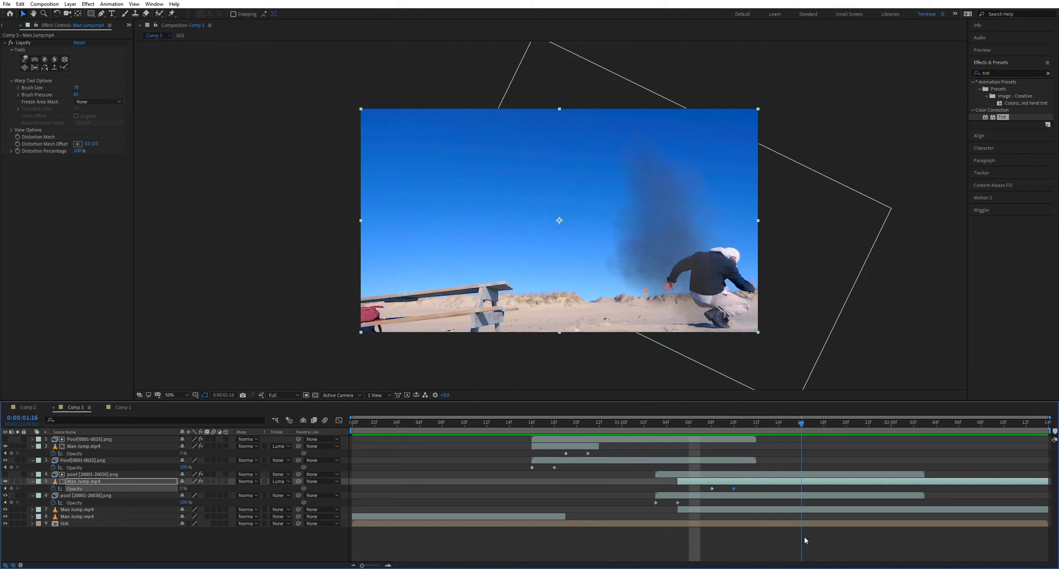